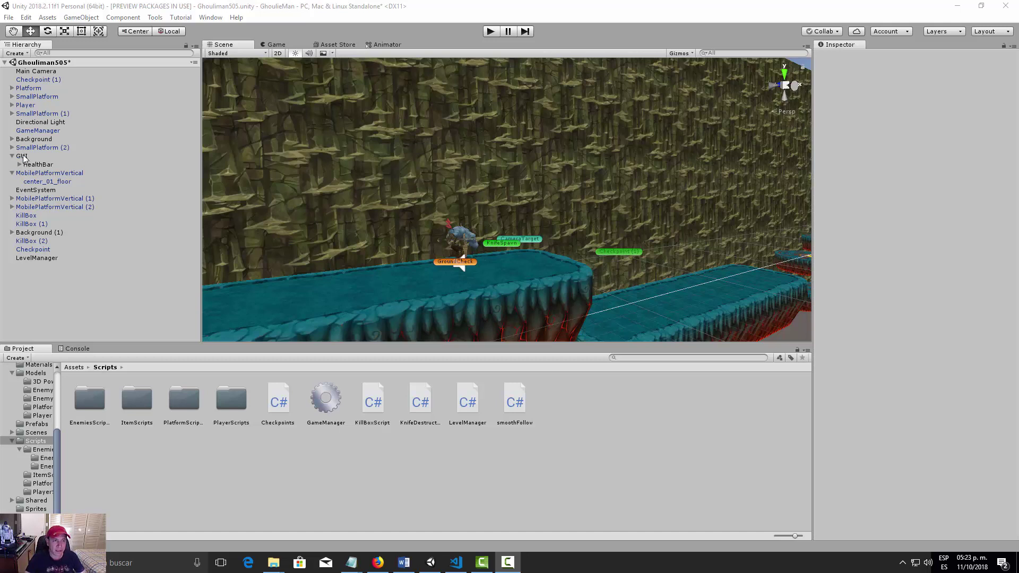
Step: Create an empty GameObject under the GUI canvas and rename it 'LifeSystem'
left_click(24, 158)
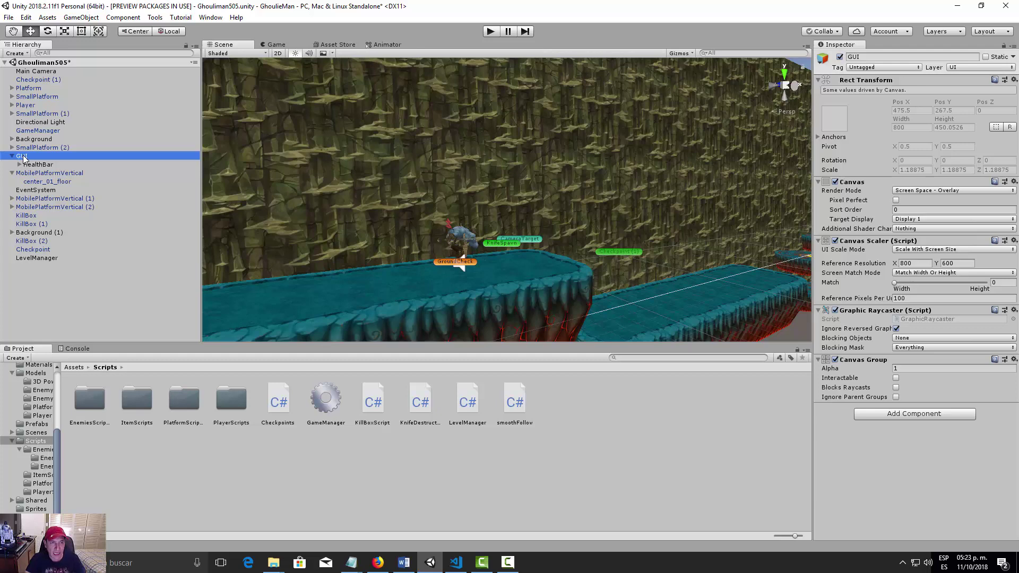
right_click(24, 157)
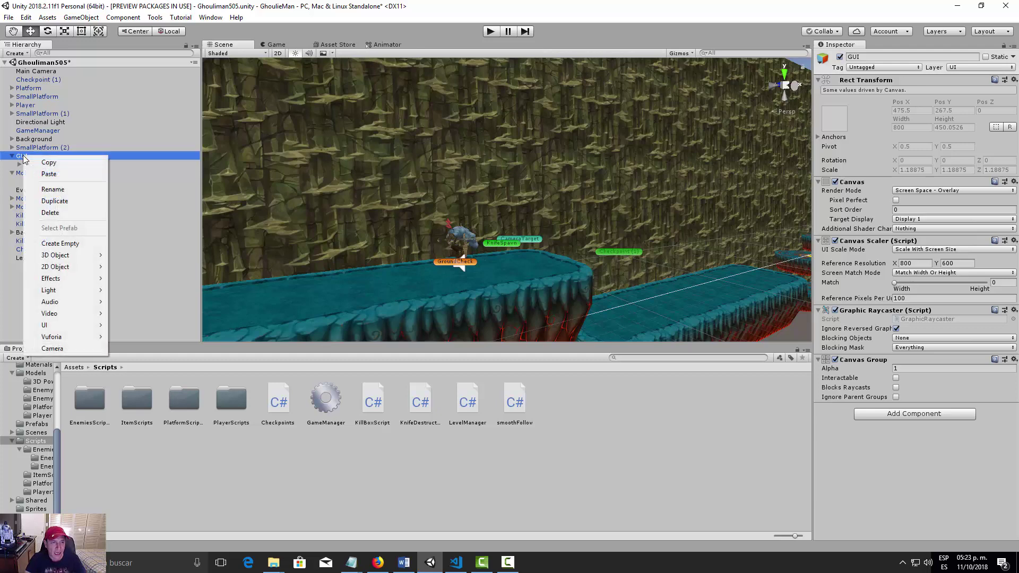
left_click(60, 243)
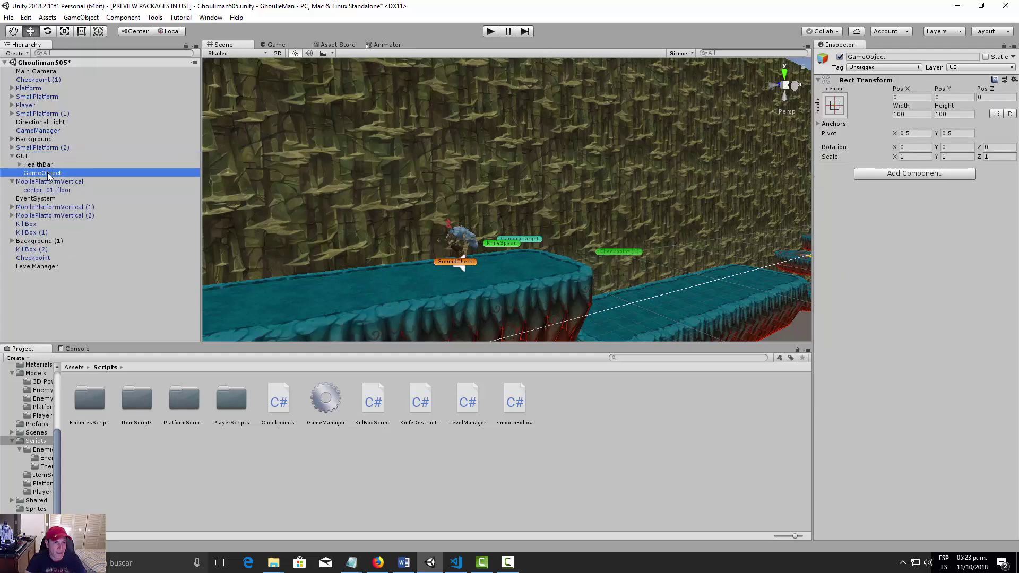
left_click(49, 176)
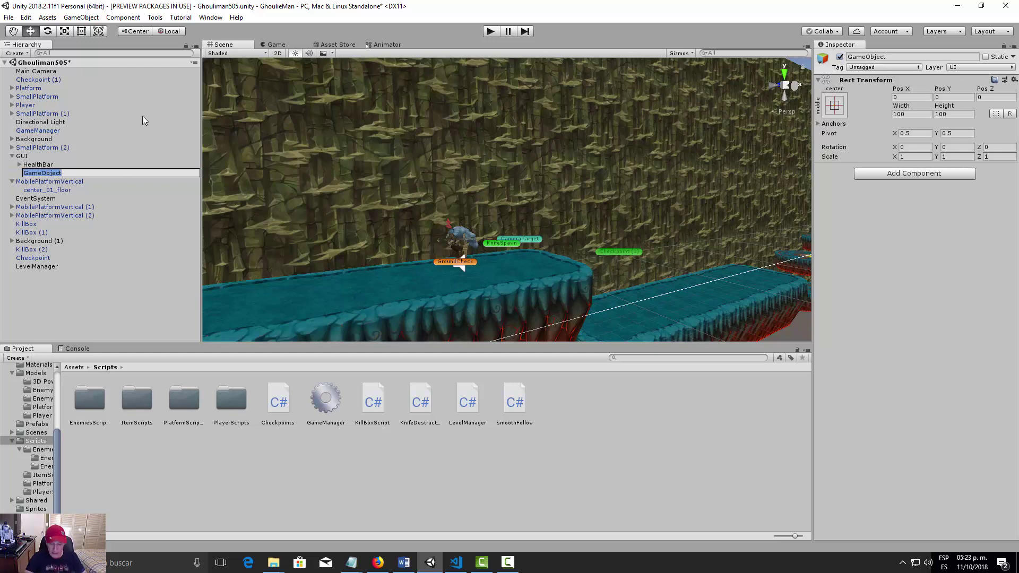
type("L")
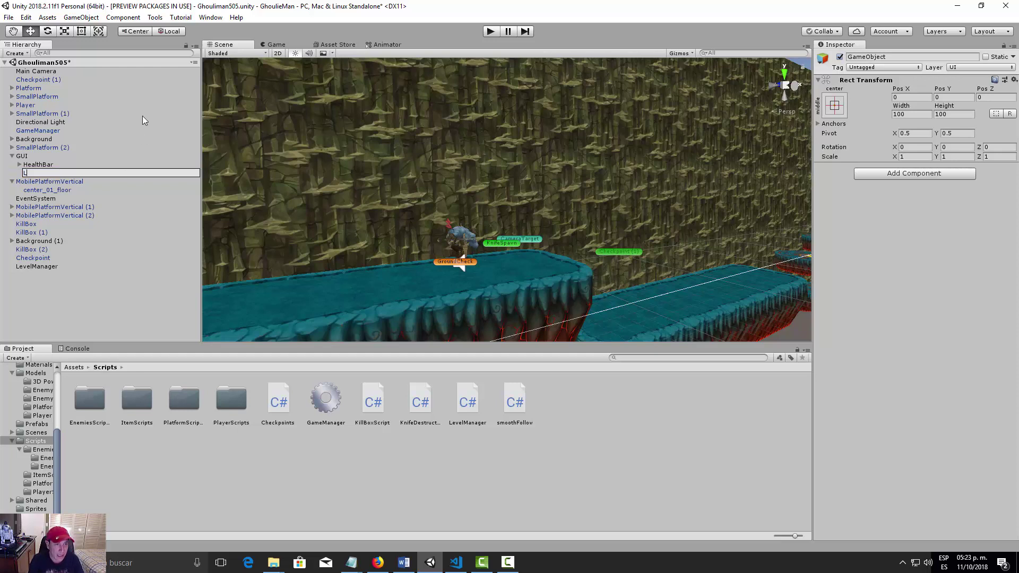
type("ifeSystem")
key("Return")
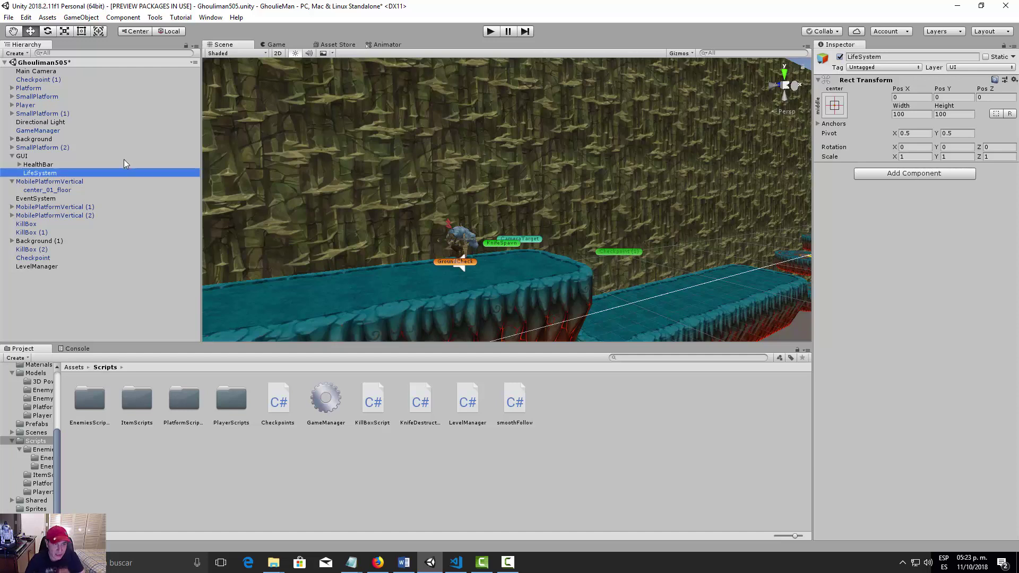
Step: Add a UI Image as a child of LifeSystem
right_click(43, 173)
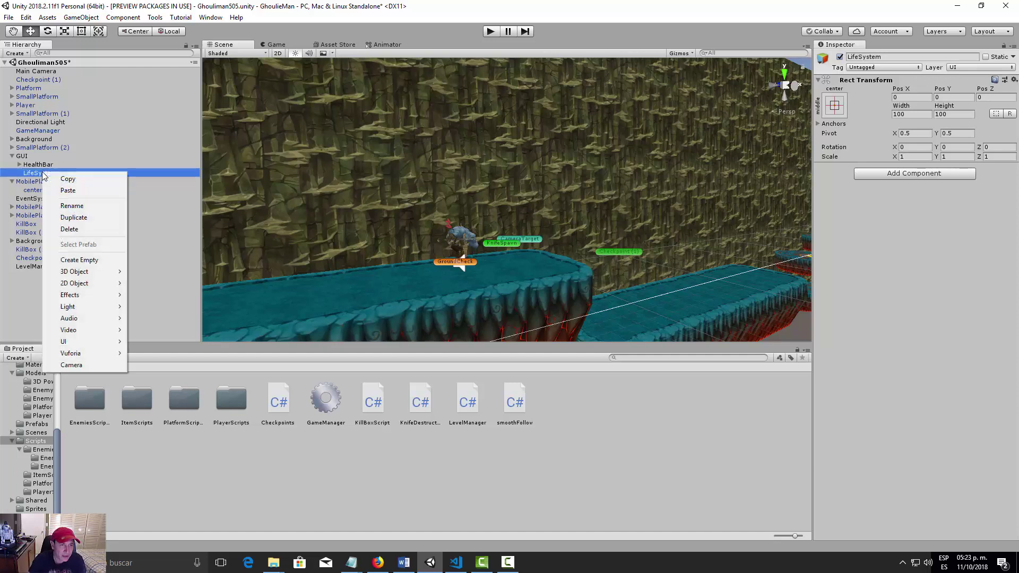
mouse_move(121, 344)
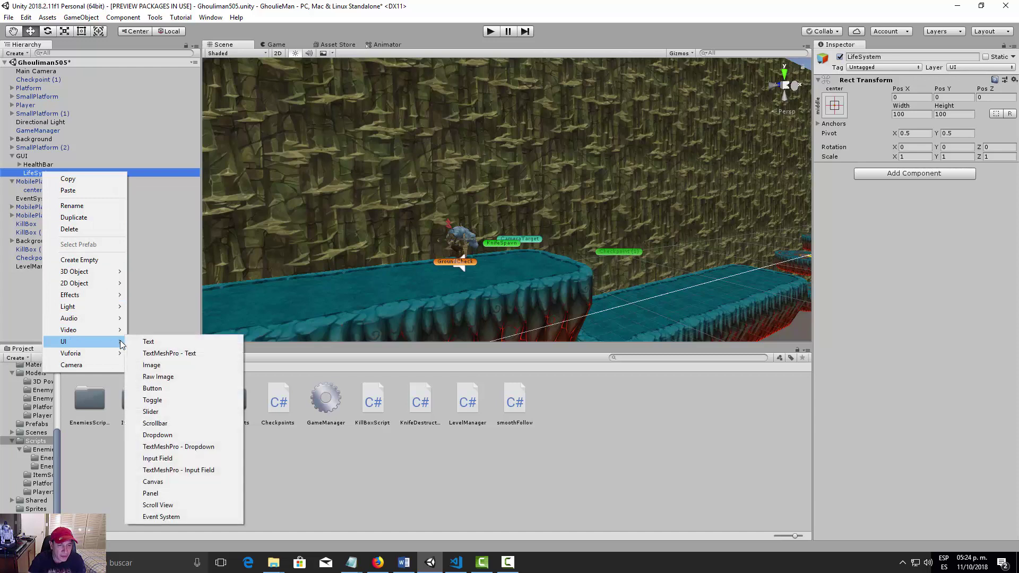
left_click(152, 364)
Step: Frame the new image in a flat 2D Scene view, centred on the canvas, then reselect LifeSystem
key("f")
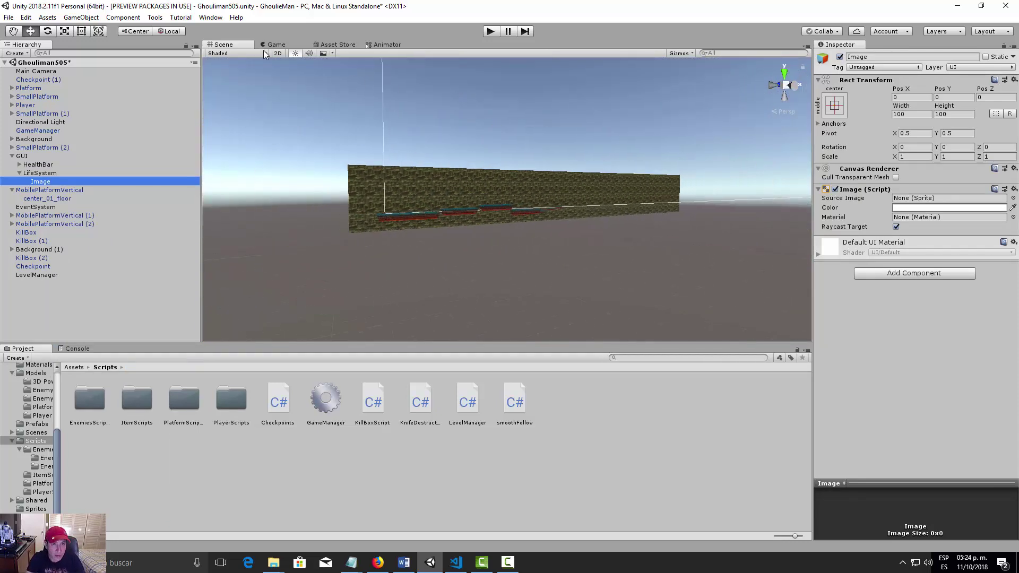
left_click(277, 54)
middle_click_drag(568, 106, 466, 235)
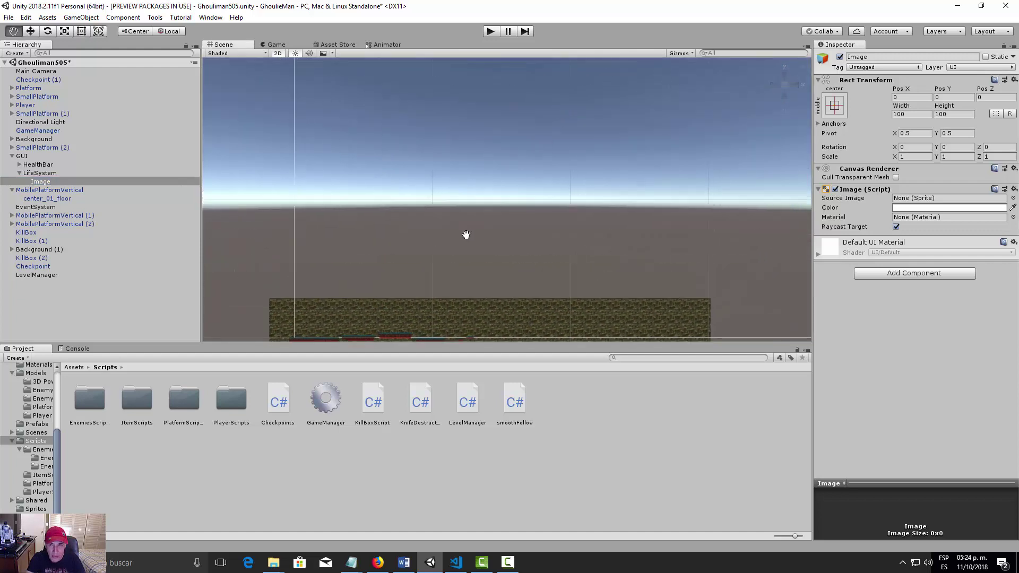
scroll(463, 213, "down", 3)
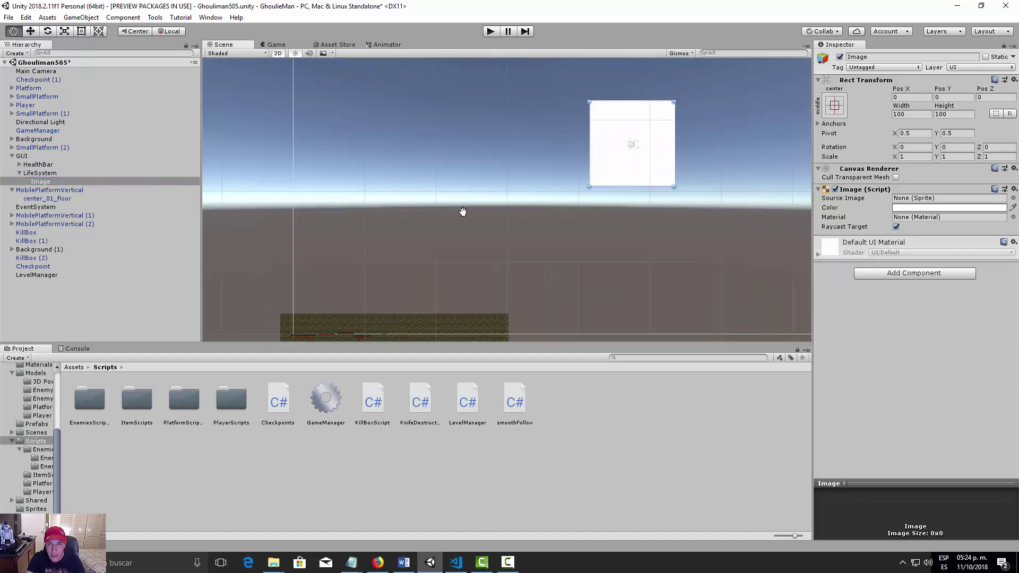
scroll(463, 212, "down", 2)
left_click_drag(581, 157, 531, 185)
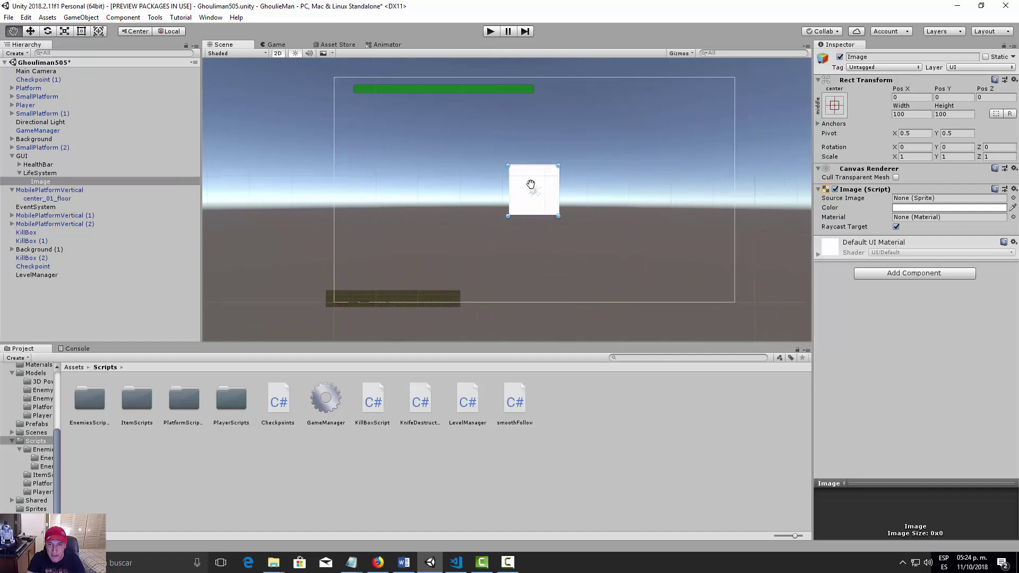
scroll(530, 184, "up", 2)
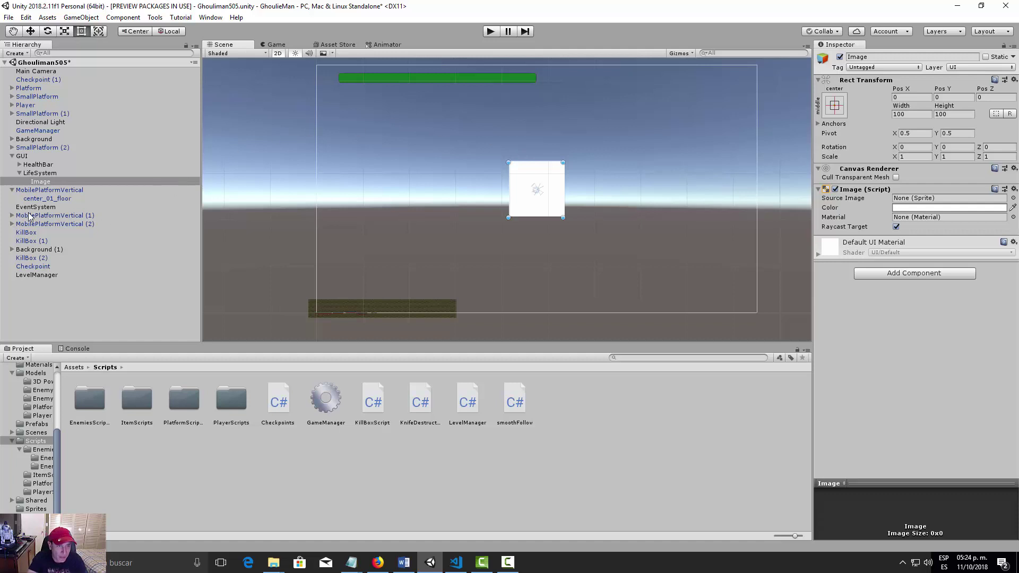
left_click(42, 173)
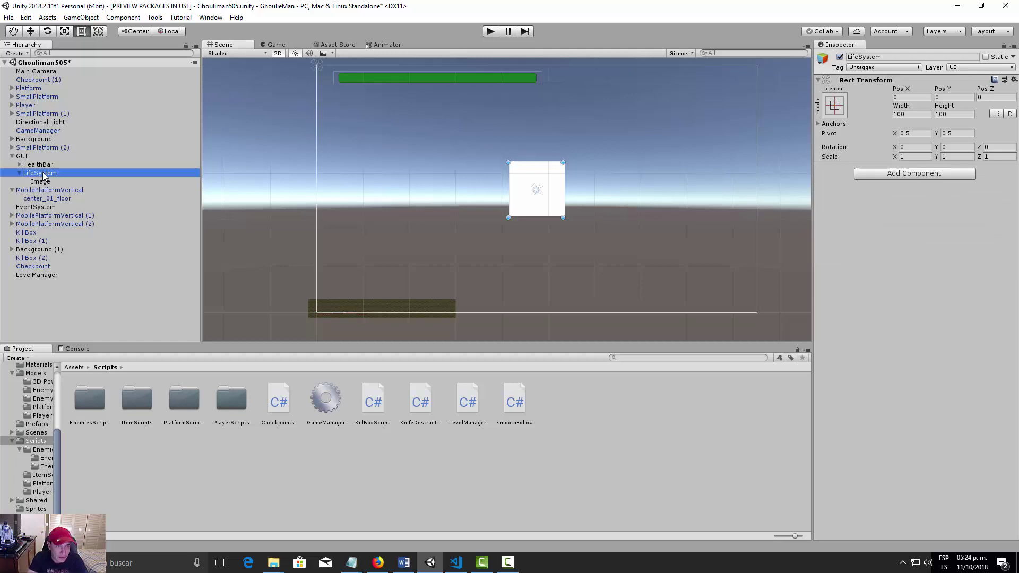
Step: Add a UI Text child reading 'New Text' under LifeSystem
right_click(43, 174)
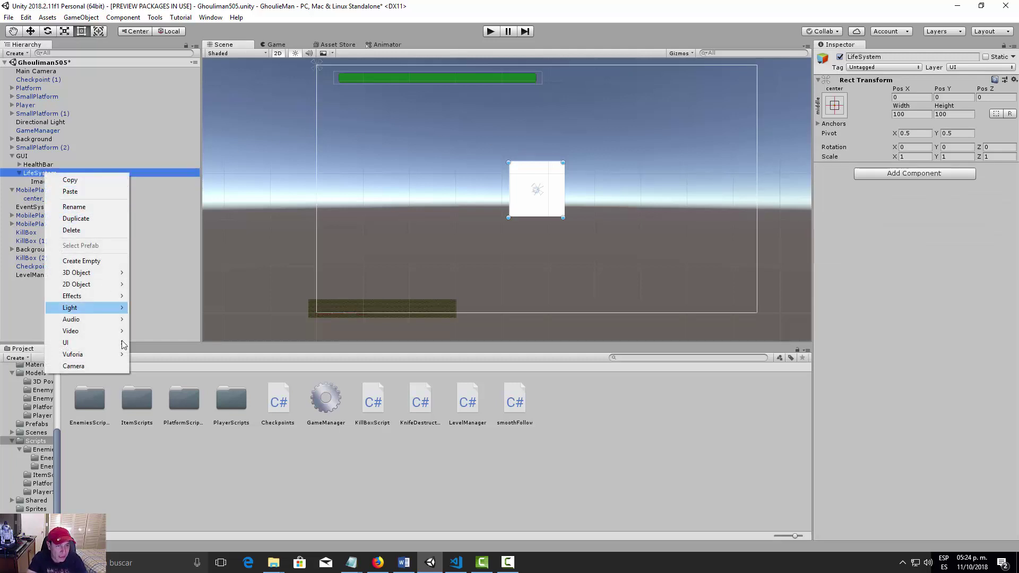
mouse_move(121, 343)
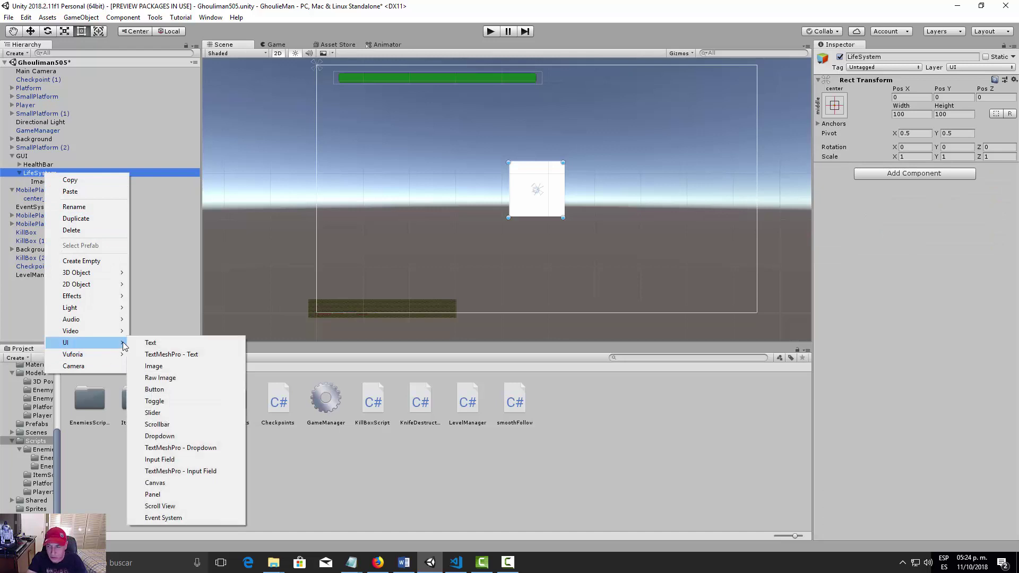
left_click(158, 345)
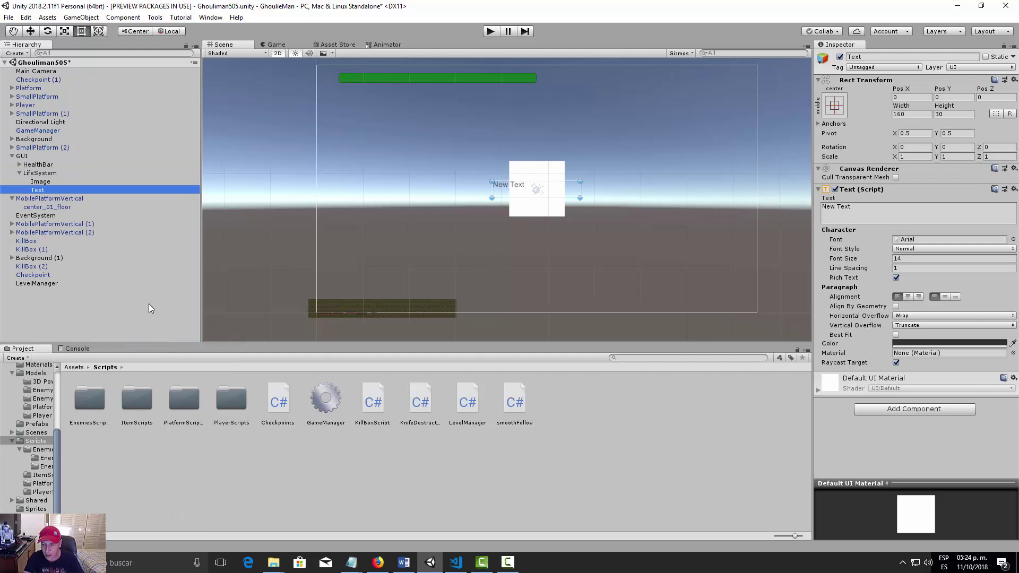
left_click(32, 173)
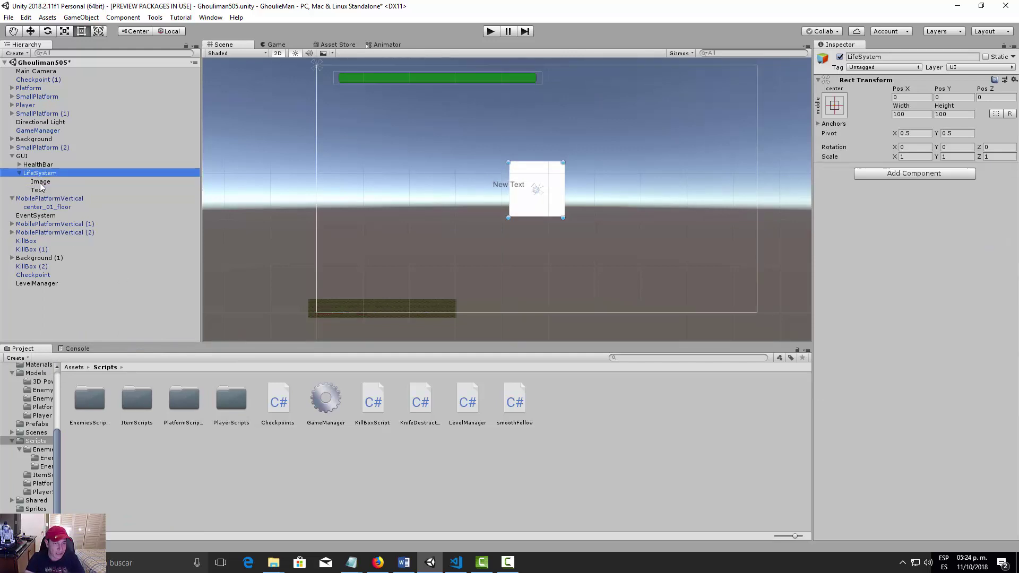
left_click(24, 156)
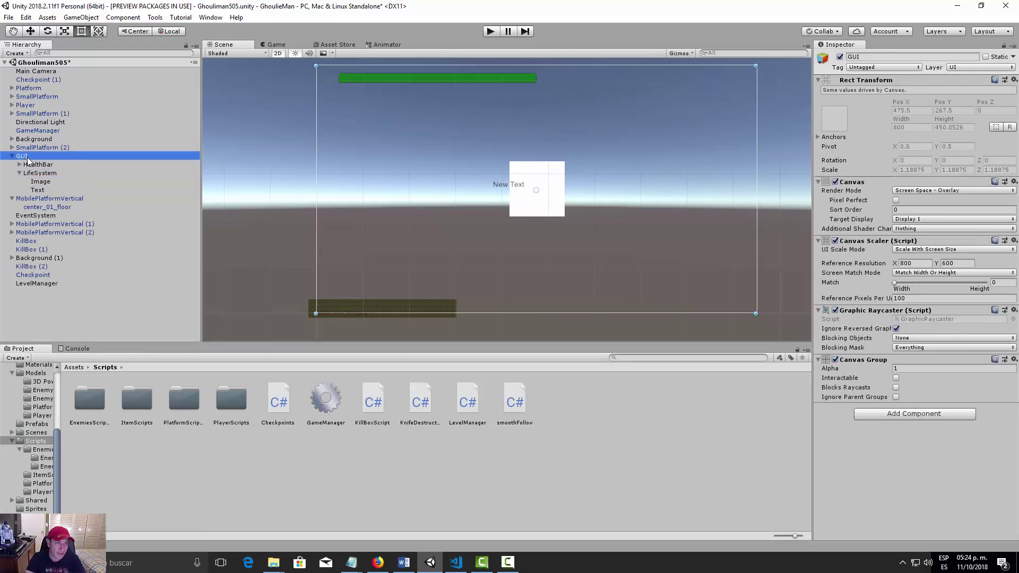
left_click(38, 173)
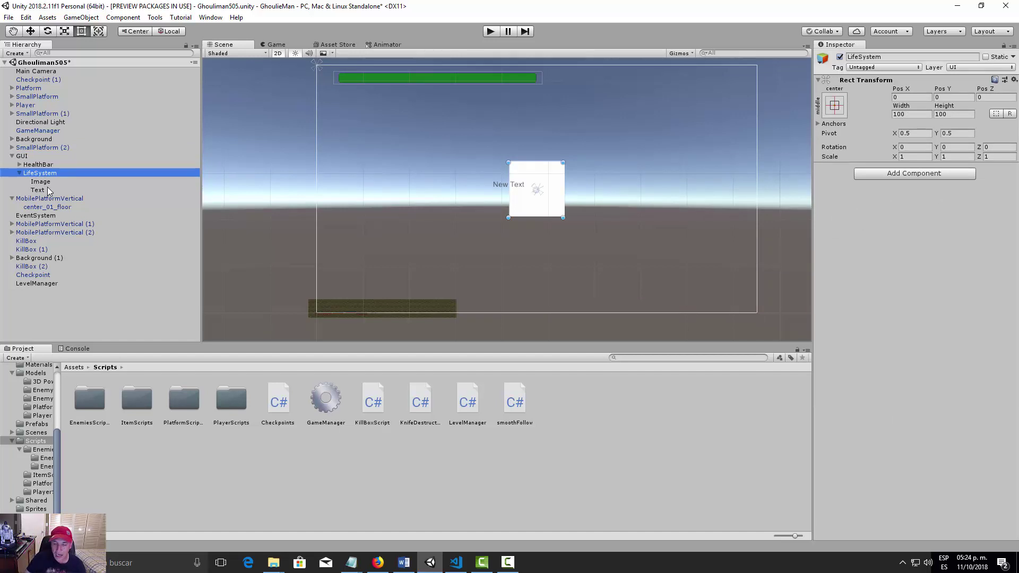
Step: Show the project's Sprites folder and bring up the platforms folder in File Explorer
left_click(36, 509)
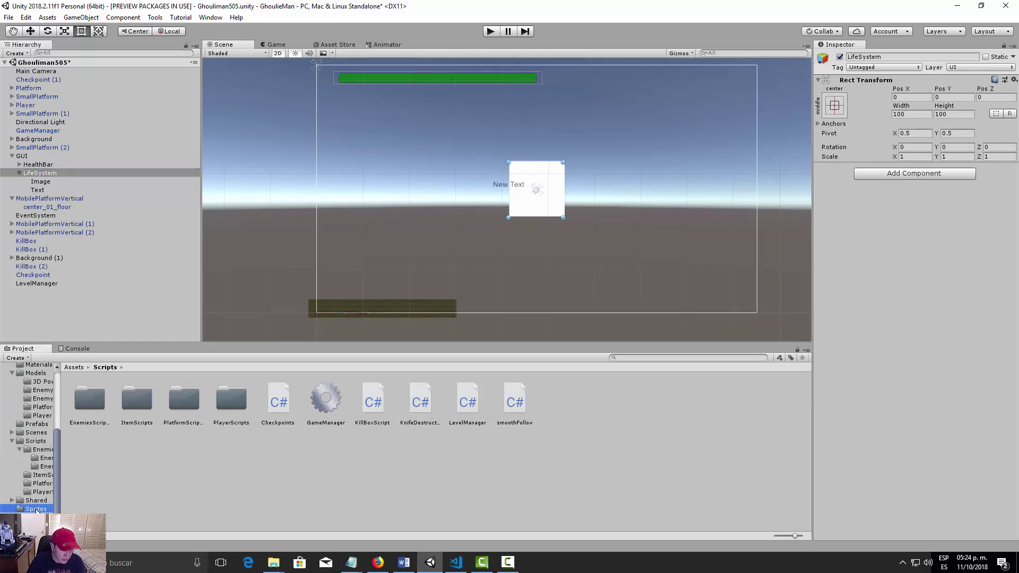
left_click(273, 562)
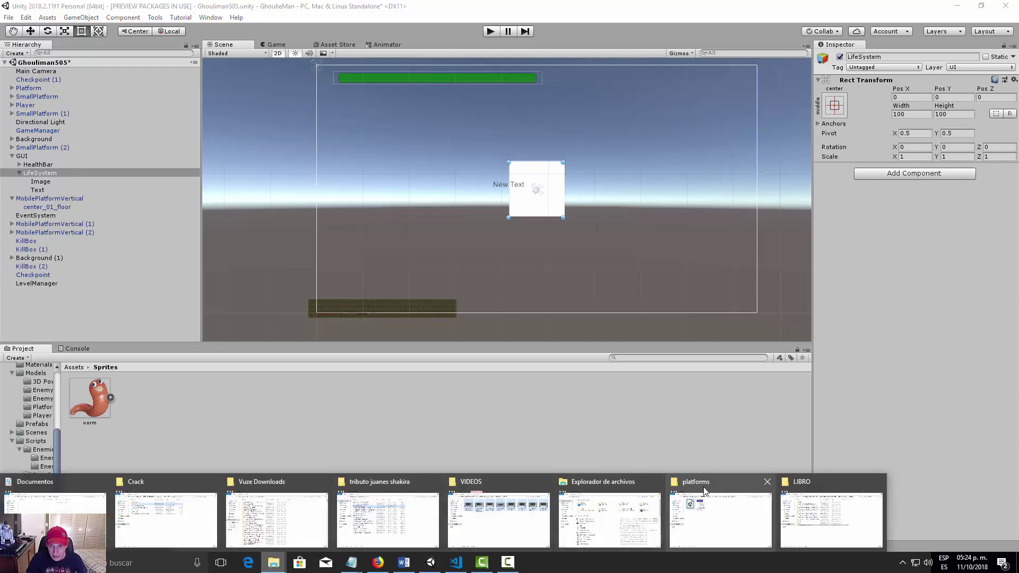
left_click(720, 509)
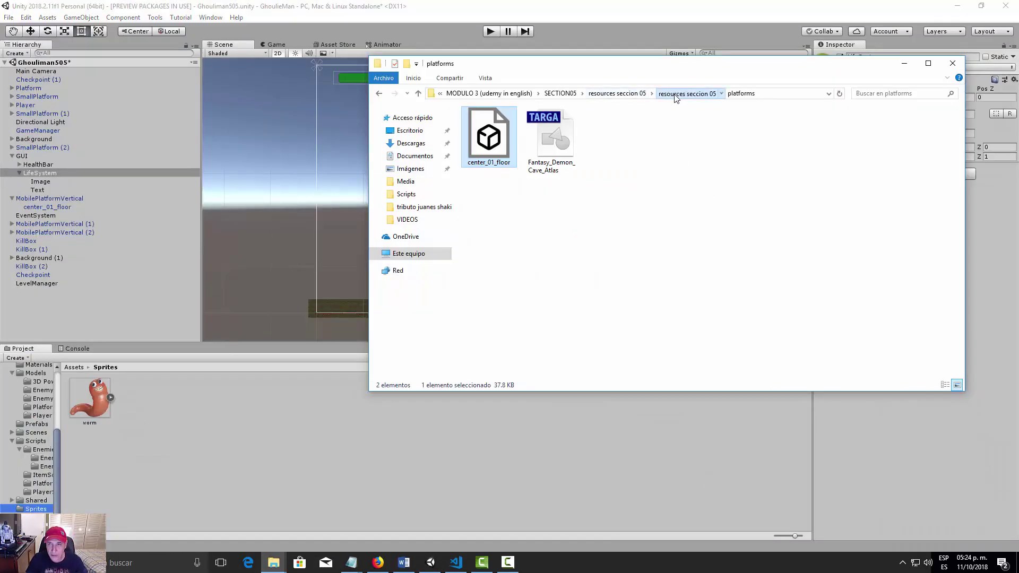
Step: Copy the 52085, ghoulieLife and ghoulieMan images from the resources folder into Unity's Sprites folder
left_click(677, 94)
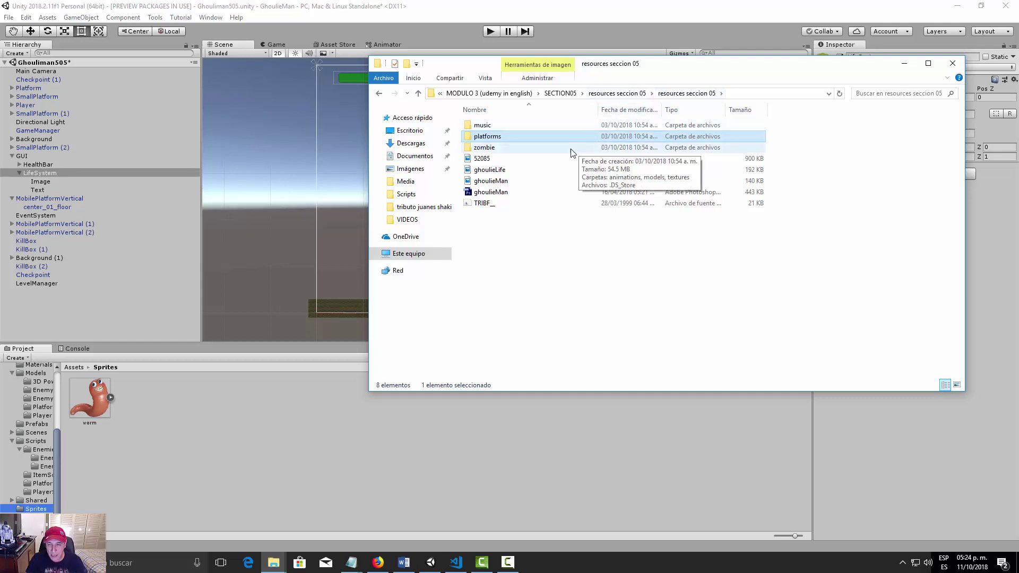
left_click(496, 158)
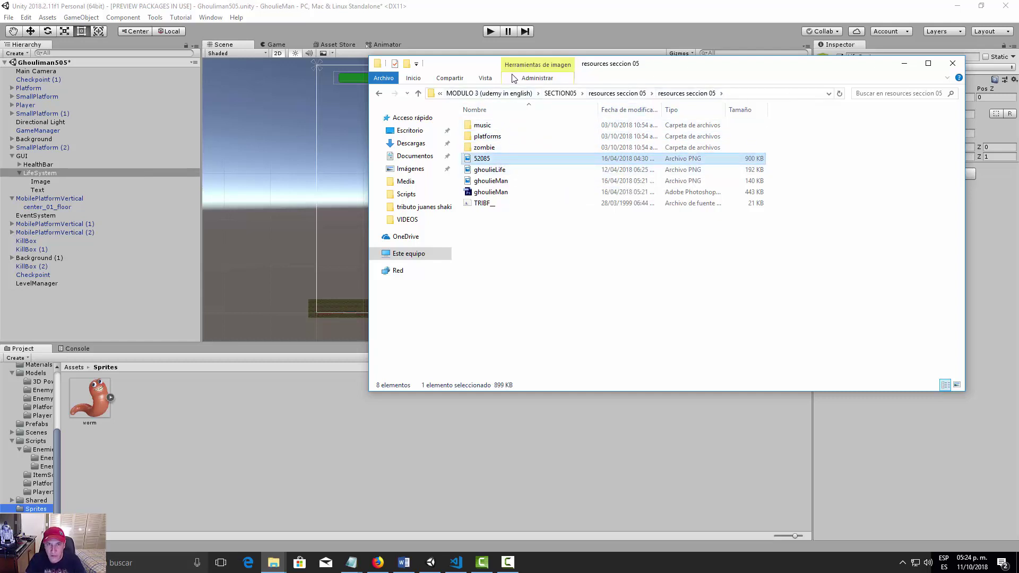
left_click(491, 79)
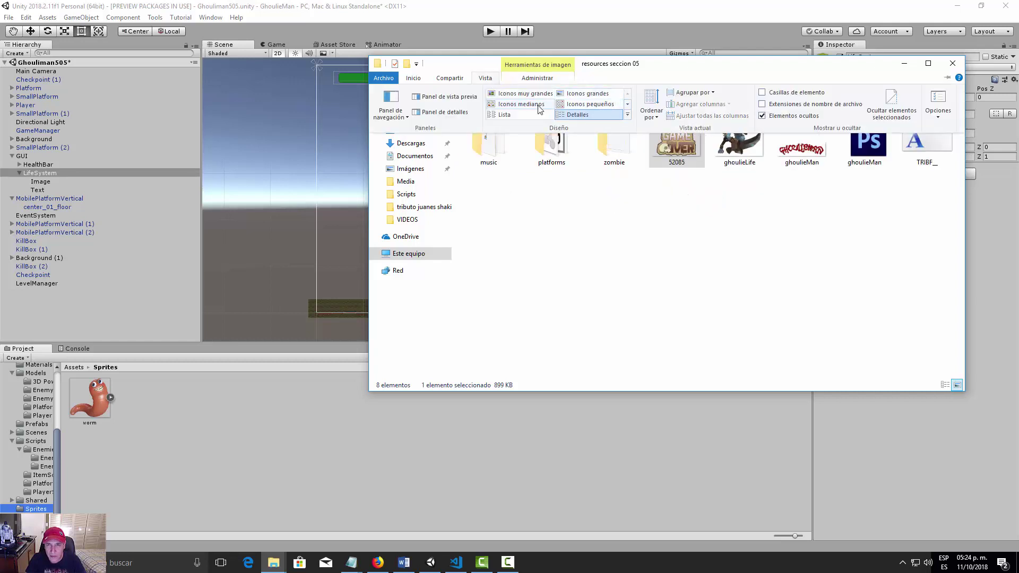
left_click(584, 94)
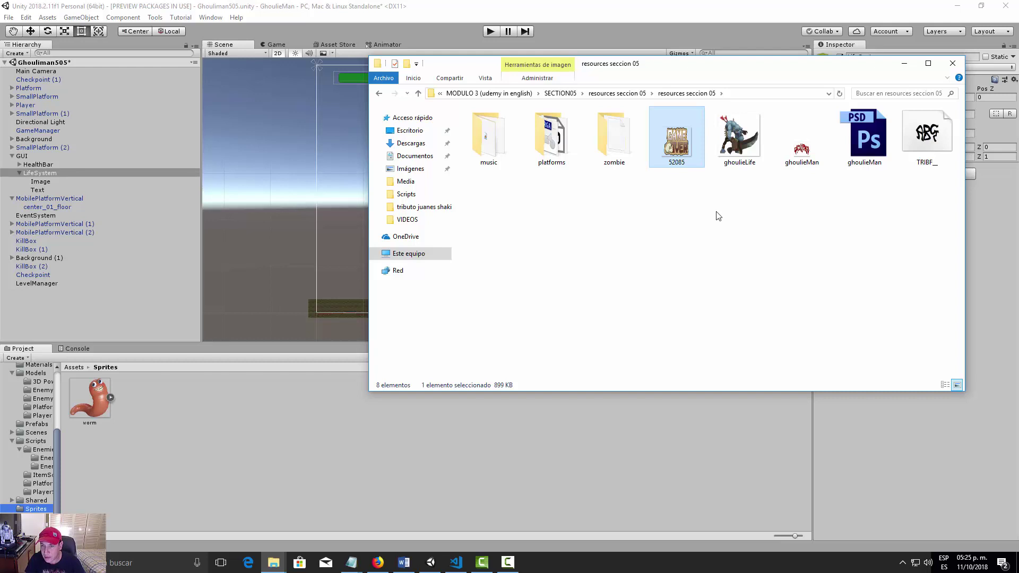
left_click(744, 146, "ctrl")
left_click(805, 157, "ctrl")
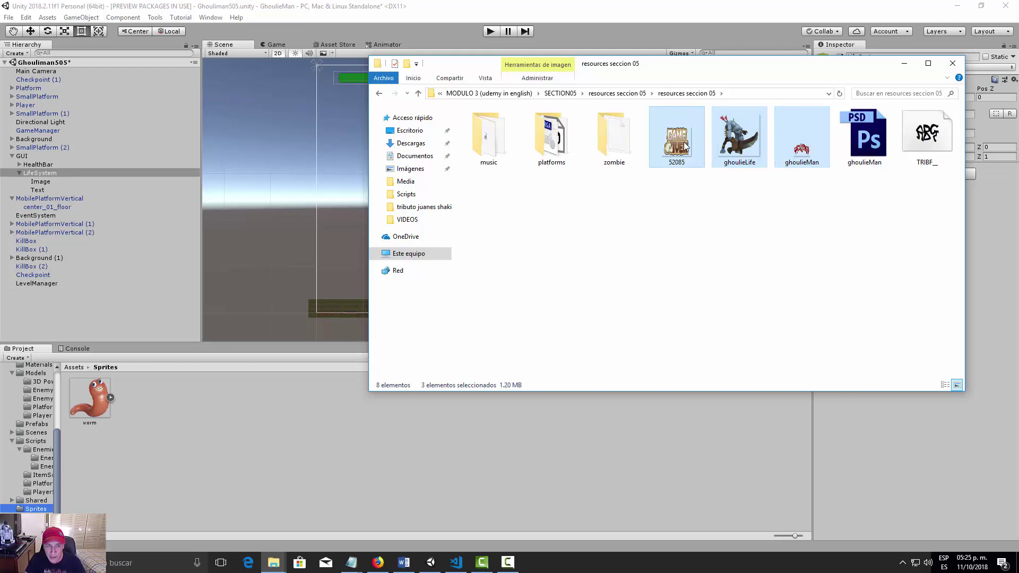
mouse_move(685, 146)
left_mouse_down()
mouse_move(463, 474)
mouse_move(329, 460)
left_mouse_up()
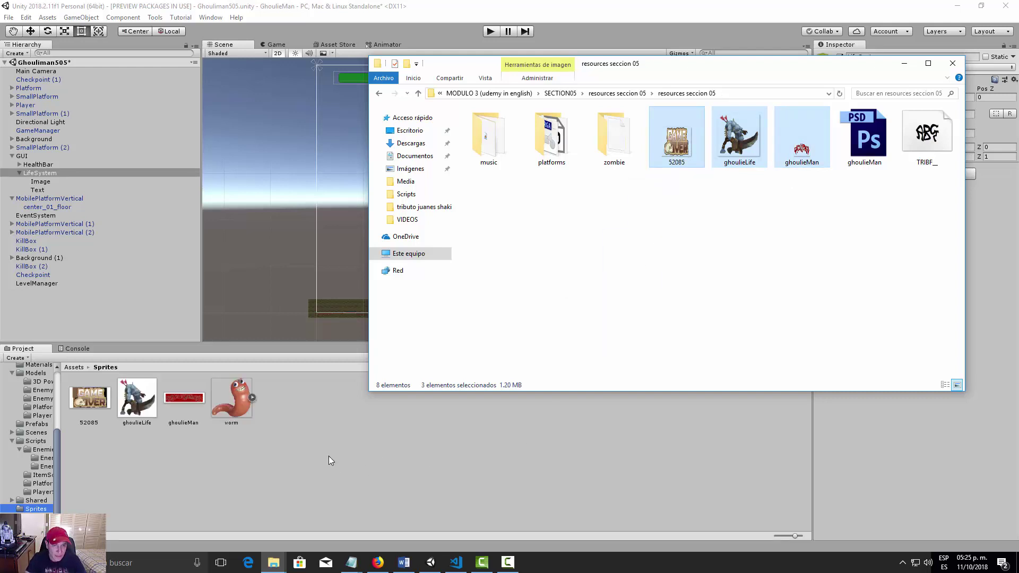
left_click(329, 458)
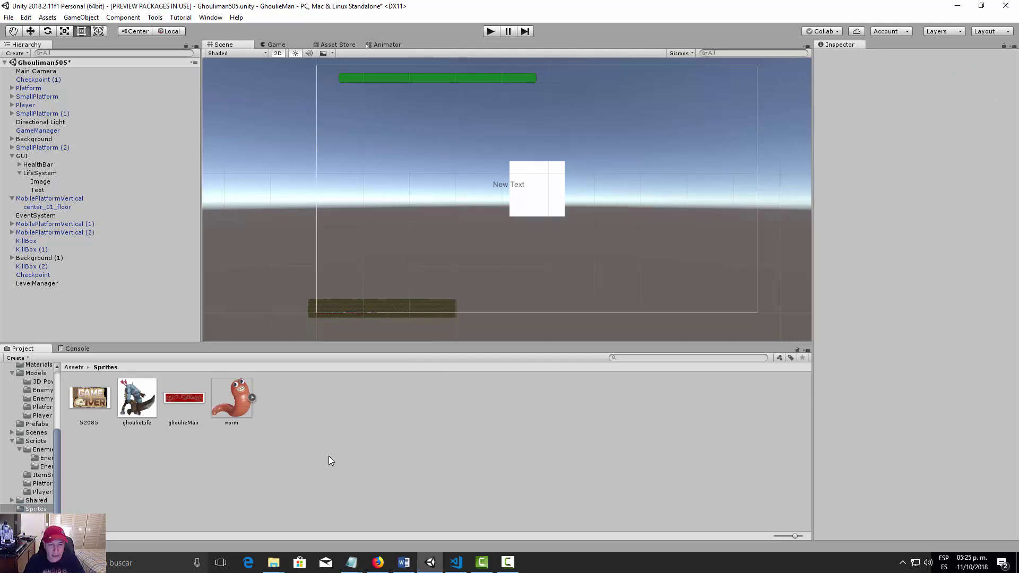
Step: Set 52085, ghoulieLife and ghoulieMan to Sprite (2D and UI) with Max Size 512, and apply
left_click(101, 408)
left_click(137, 402, "ctrl")
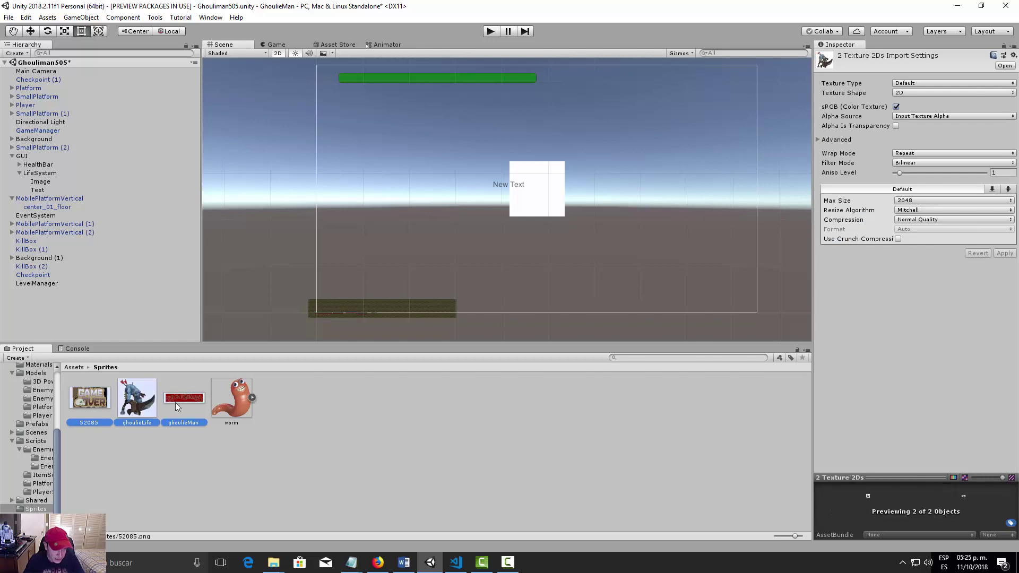
left_click(175, 403, "ctrl")
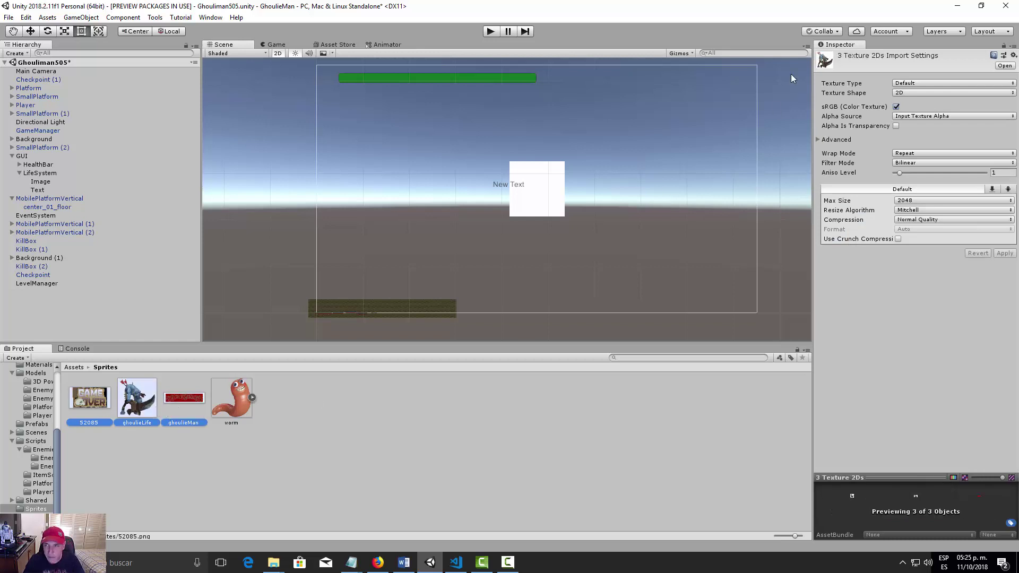
left_click(917, 84)
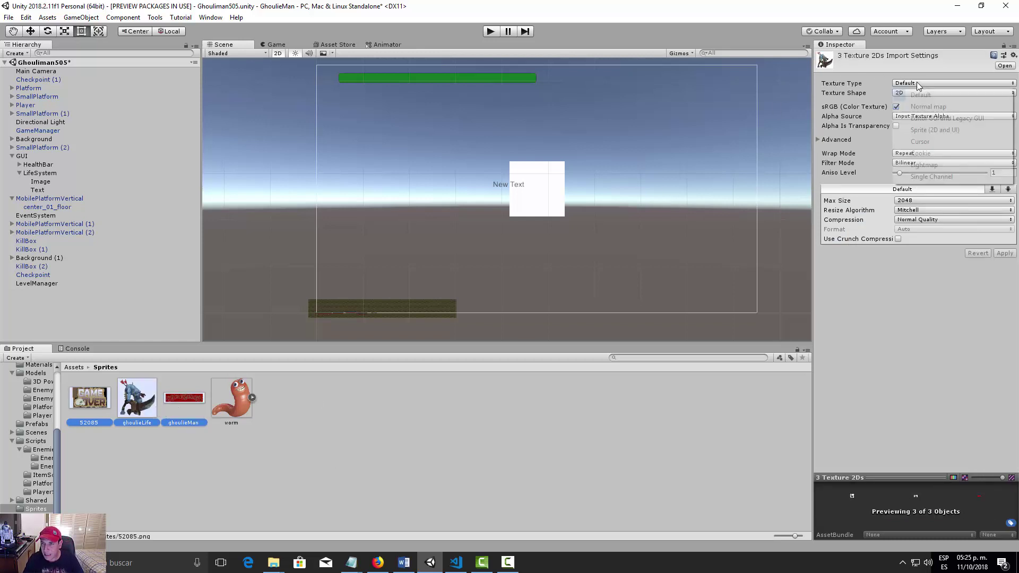
left_click(926, 133)
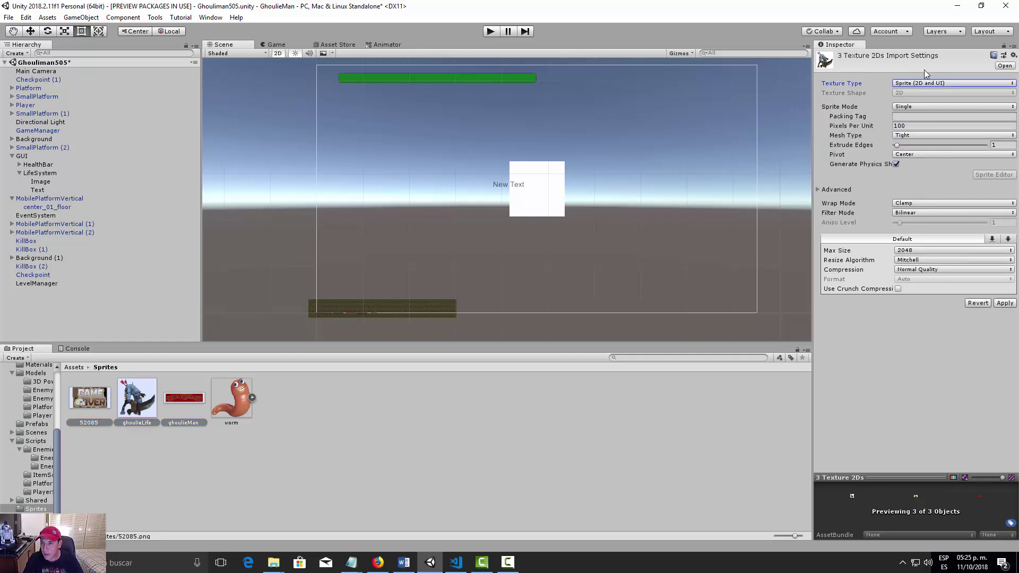
left_click(926, 254)
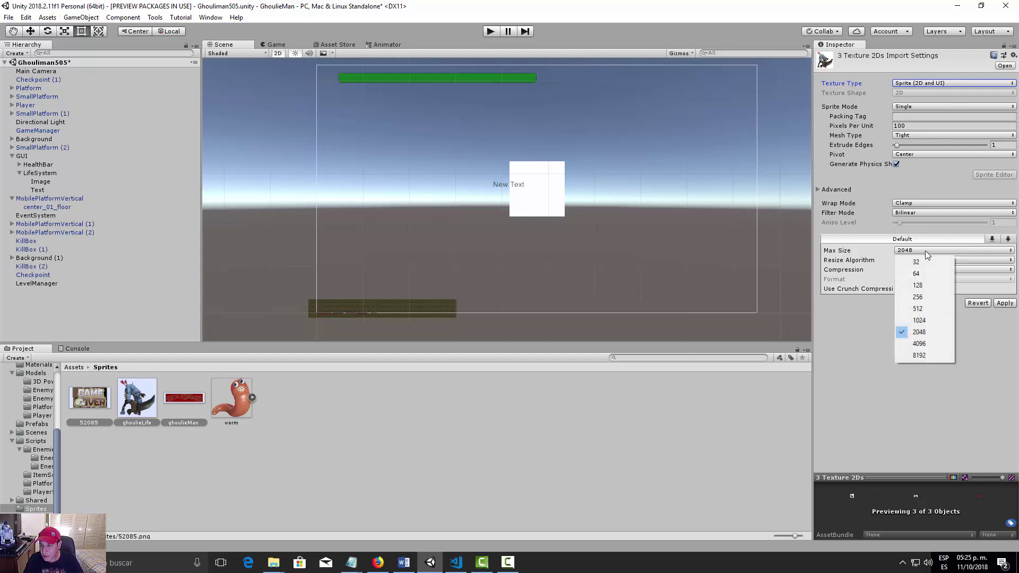
left_click(927, 312)
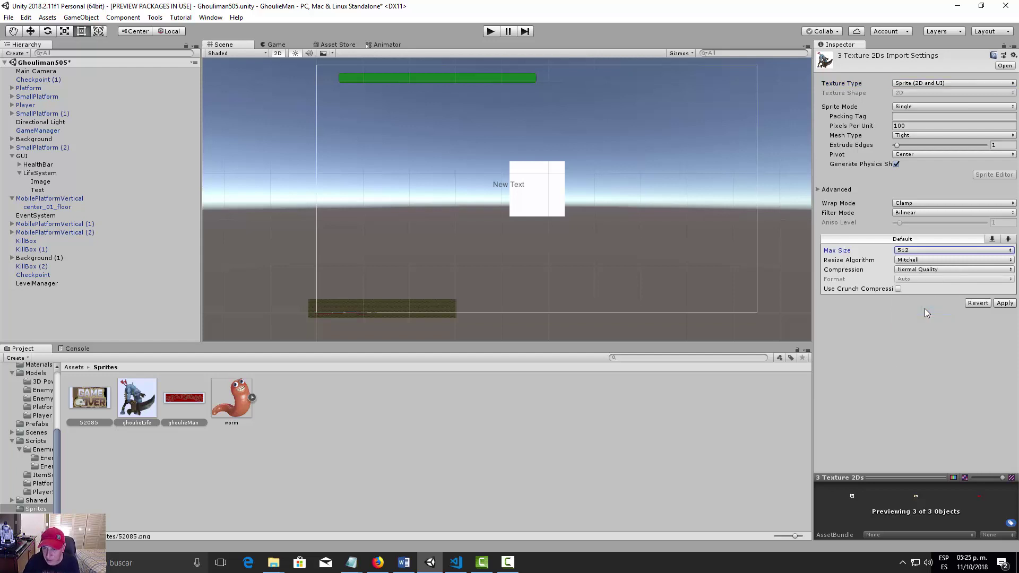
left_click(1012, 305)
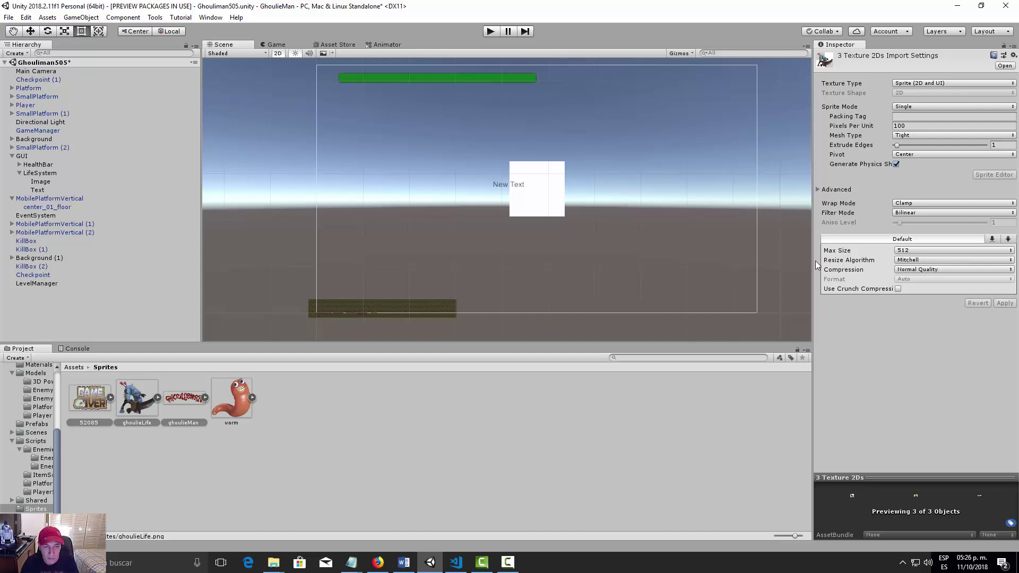
left_click(374, 444)
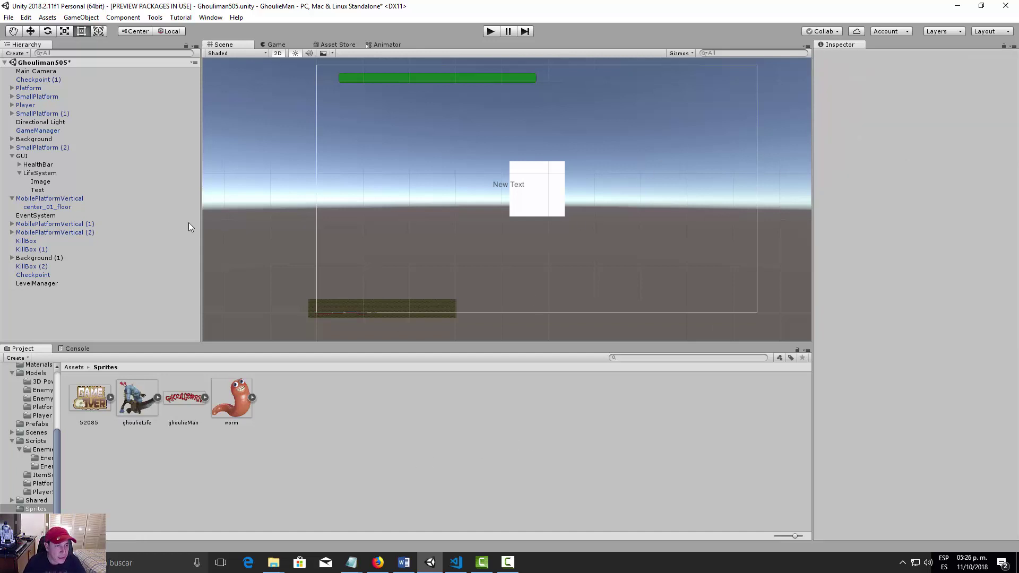
Step: Give the LifeSystem Image the ghoulieLife sprite and place it at the canvas's upper left
left_click(41, 182)
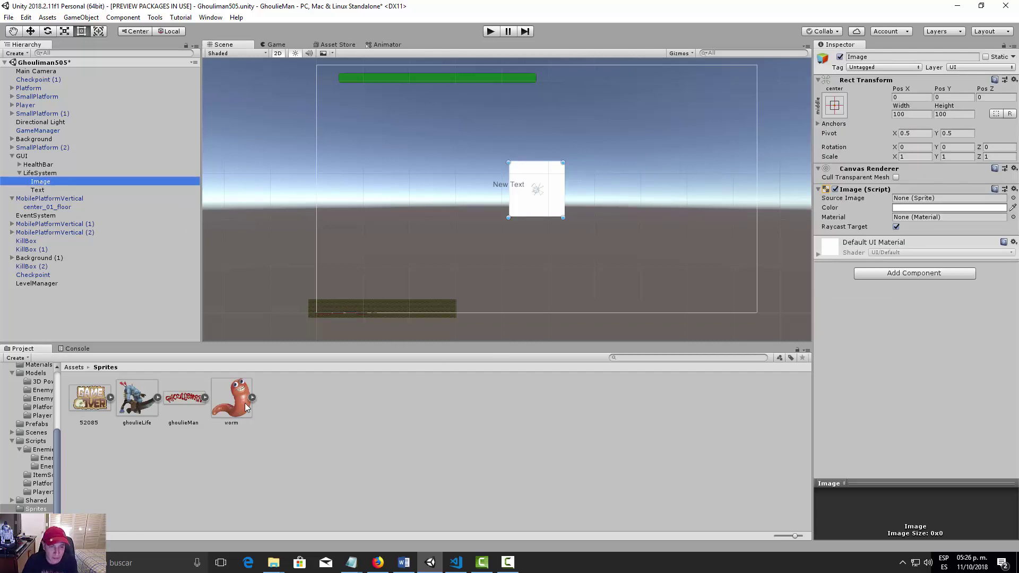
left_click_drag(245, 408, 960, 198)
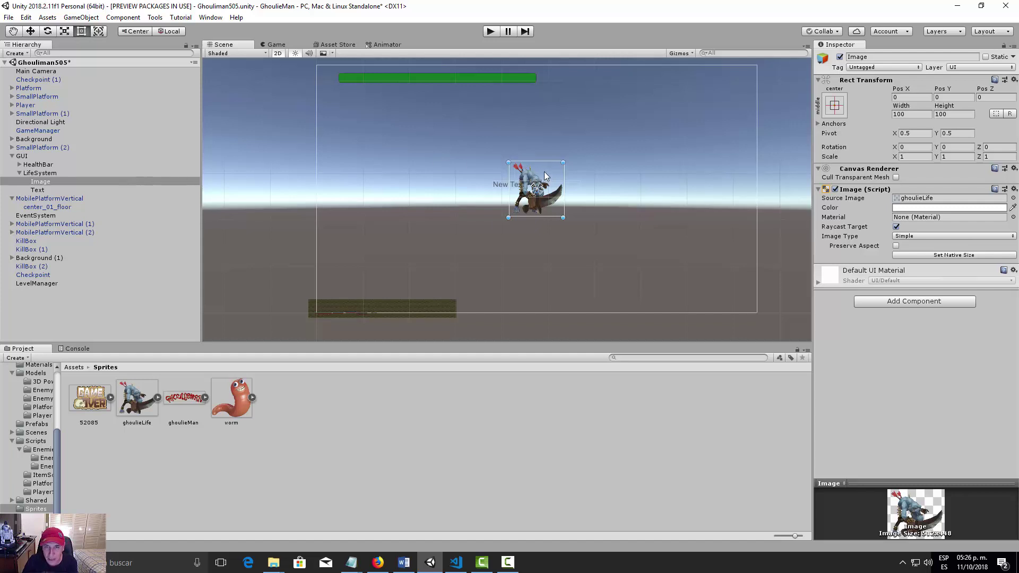
mouse_move(545, 171)
left_mouse_down()
mouse_move(530, 151)
mouse_move(378, 94)
left_mouse_up()
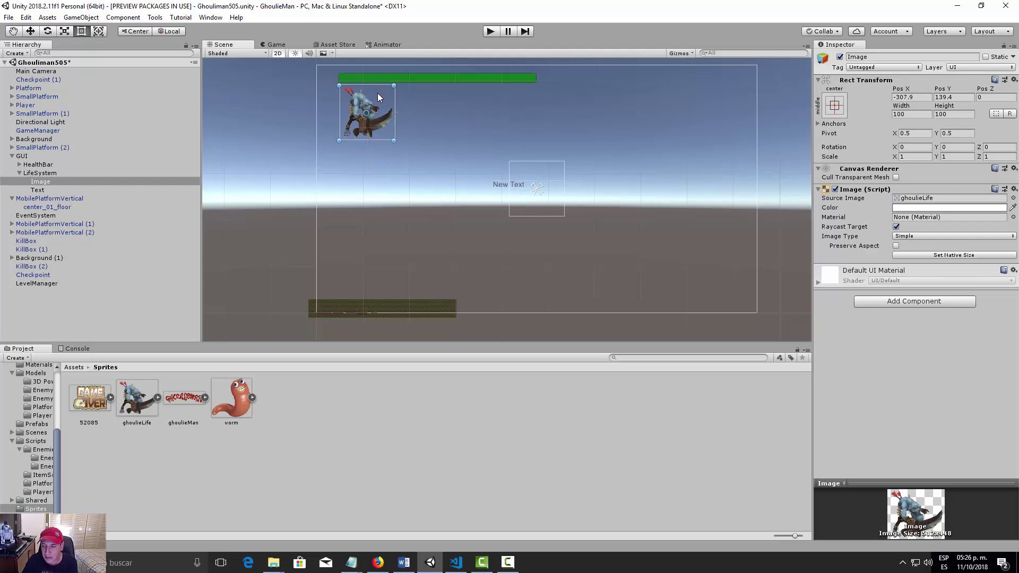
Step: Anchor the ghoulieLife image to the middle-left preset
left_click(835, 106)
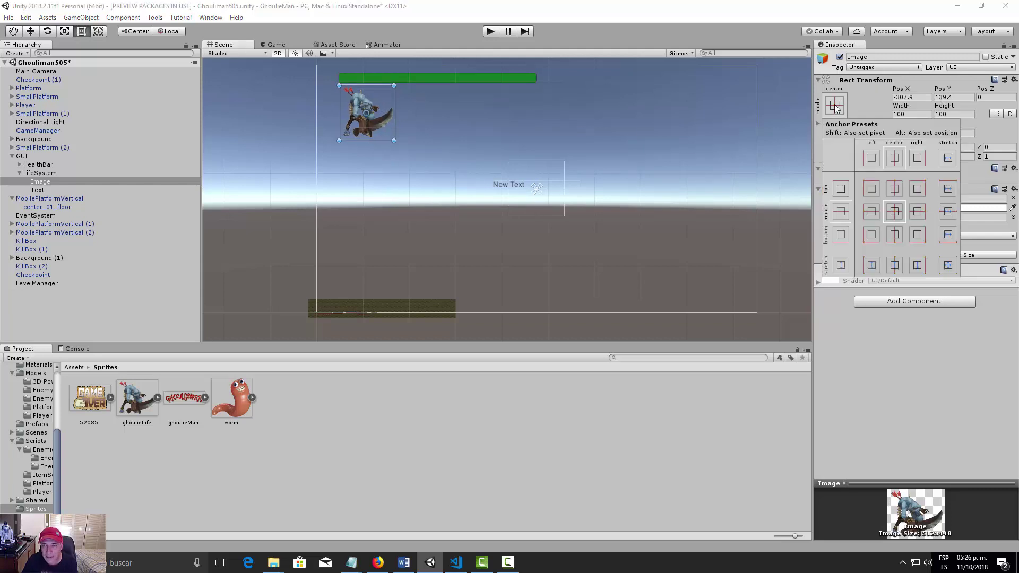
left_click(865, 210)
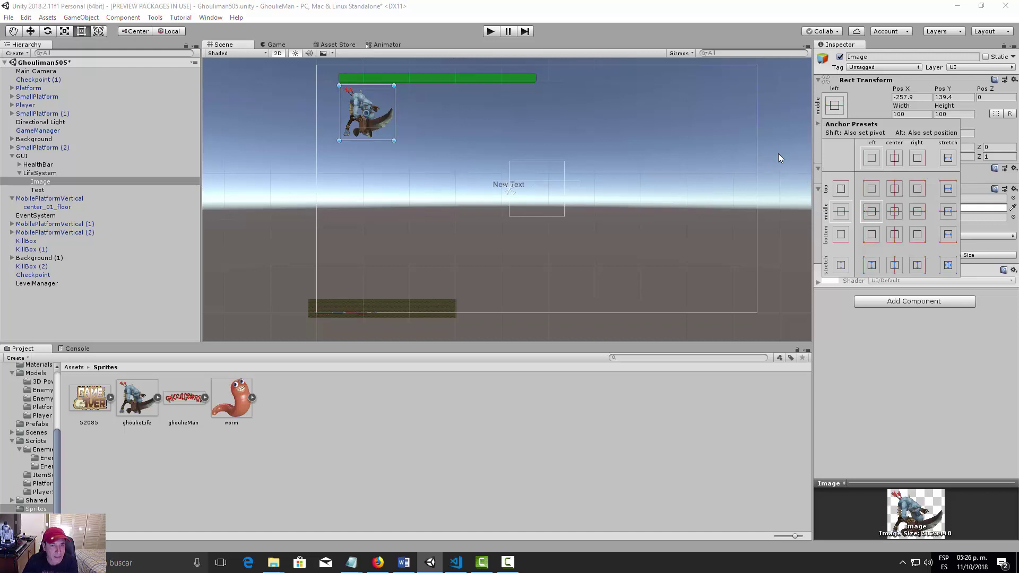
left_click(41, 181)
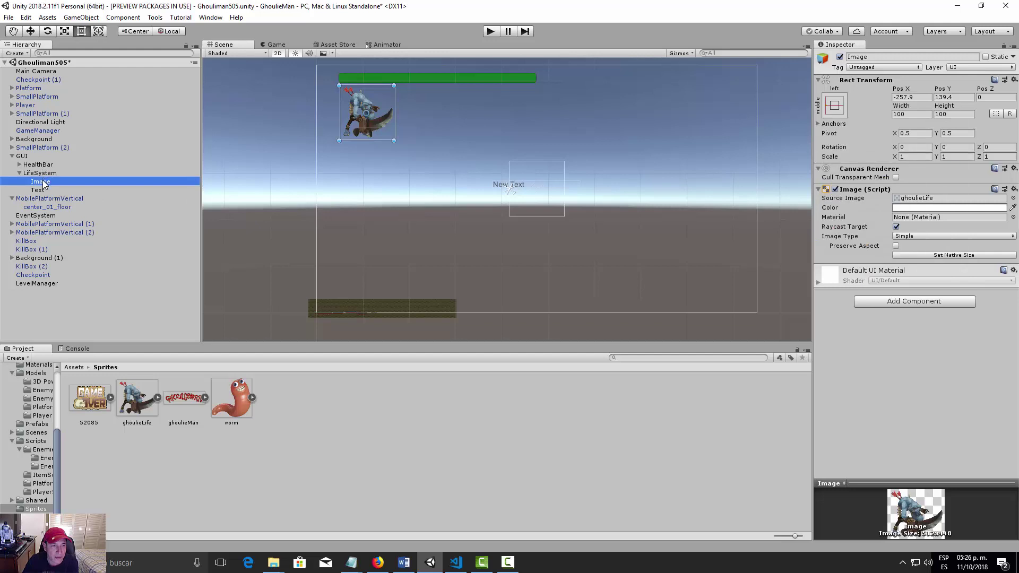
Step: Move the New Text label to the canvas's left side below the icon
left_click(43, 187)
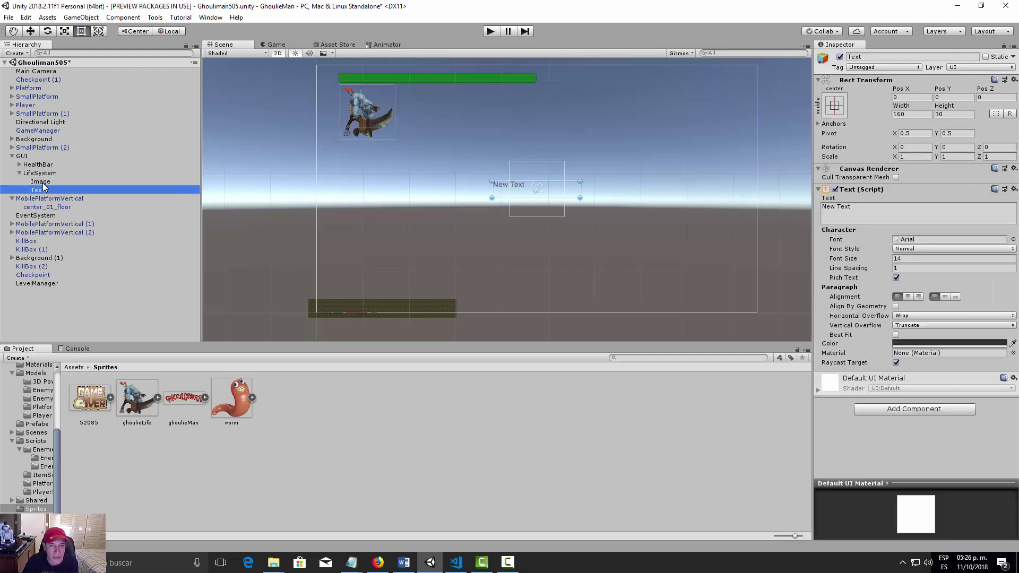
left_click_drag(549, 182, 399, 172)
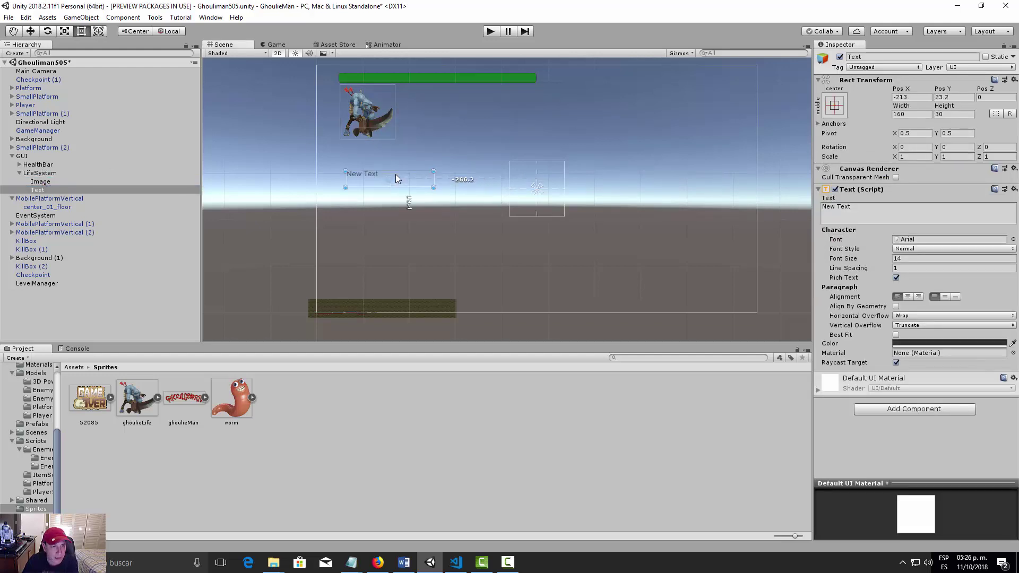
left_click(43, 182)
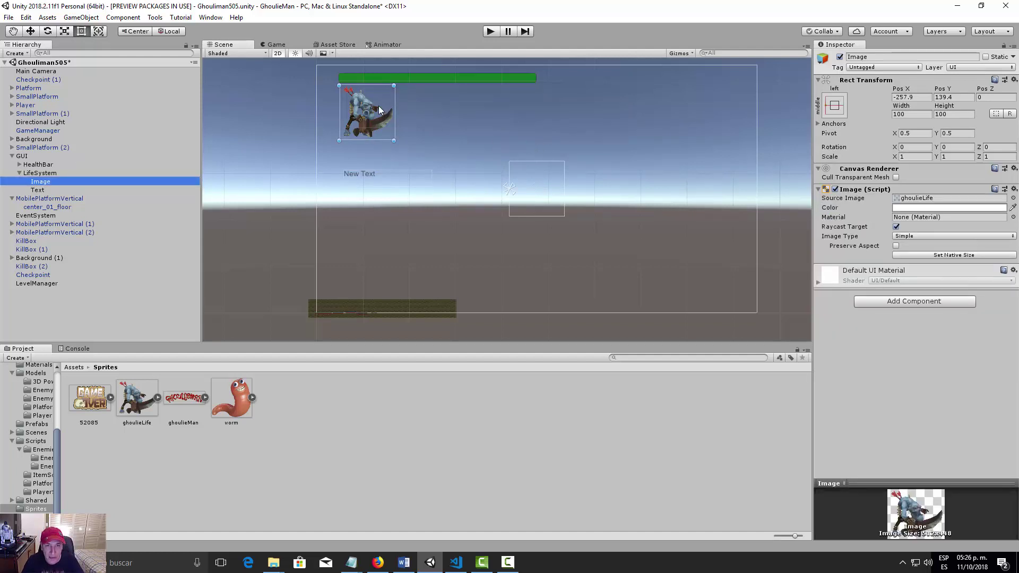
Step: Drag the ghoulieLife icon back to the canvas centre at X 50, Y 0
left_click_drag(379, 110, 548, 184)
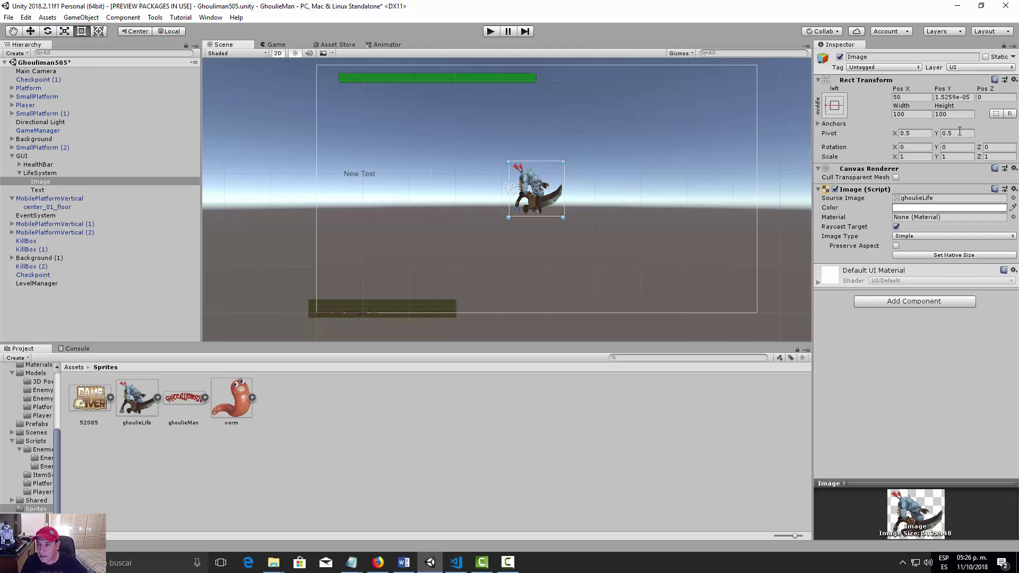
left_click(920, 156)
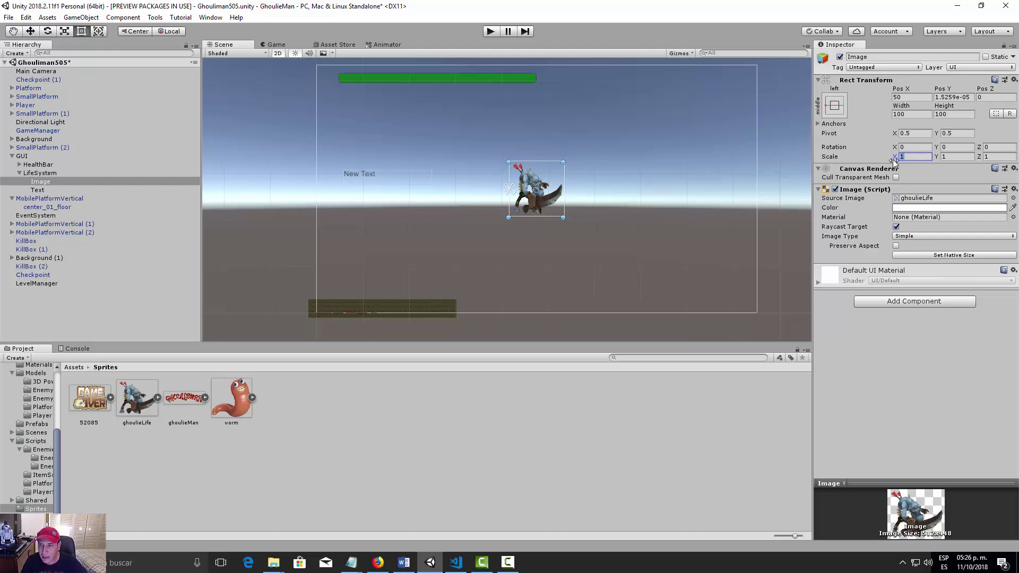
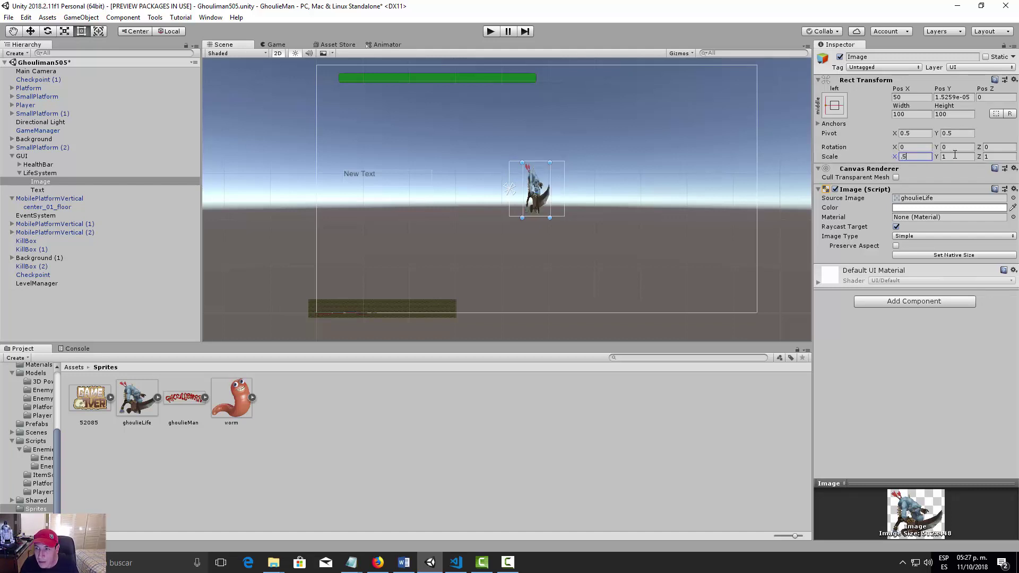
Step: Scale the ghoulieLife image to 0.5 on all axes and shift it left to Pos X 46.45
left_click(956, 157)
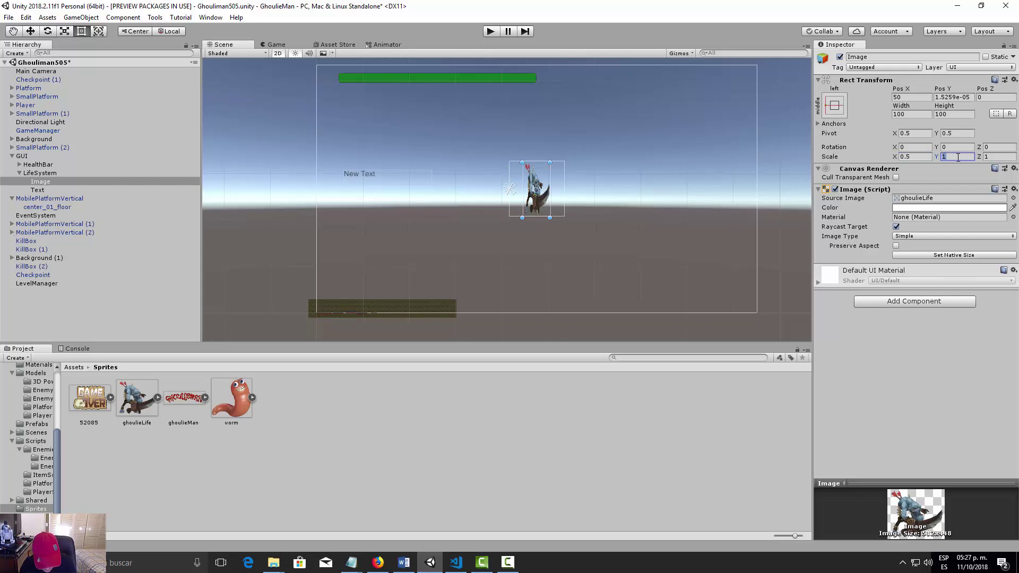
type(".5")
left_click(1002, 156)
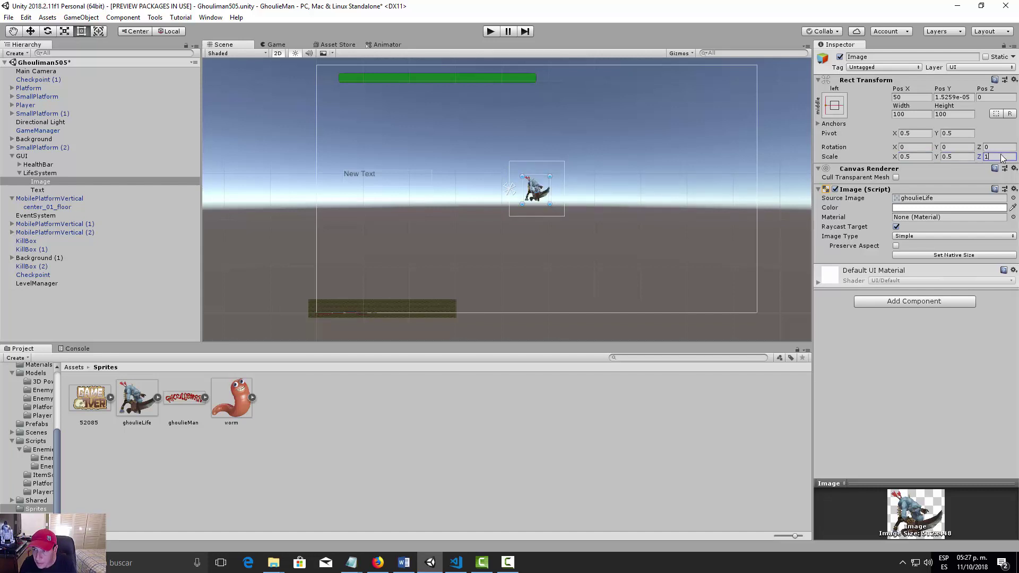
type(".5")
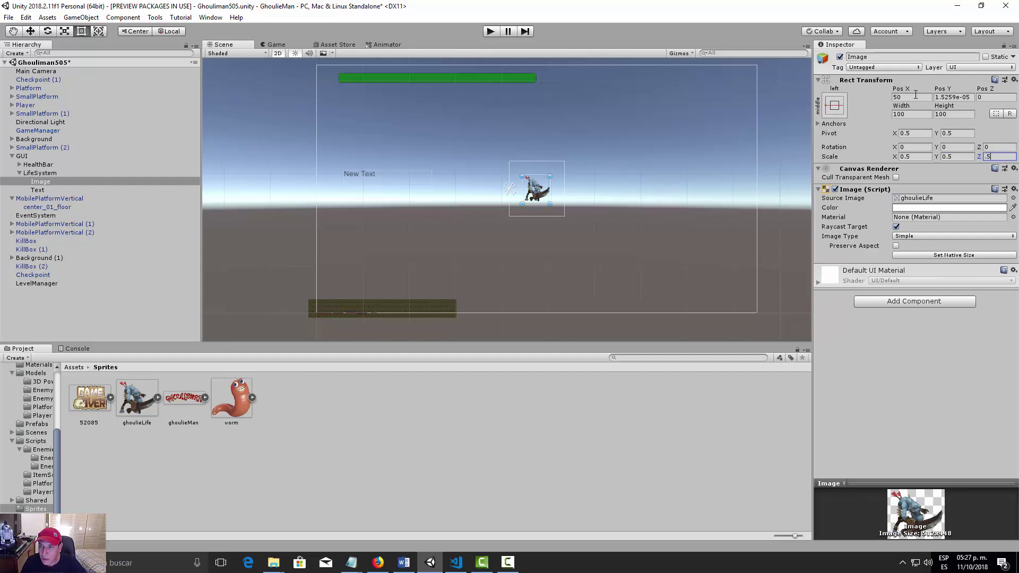
mouse_move(916, 95)
left_mouse_down()
mouse_move(820, 89)
mouse_move(837, 101)
left_mouse_up()
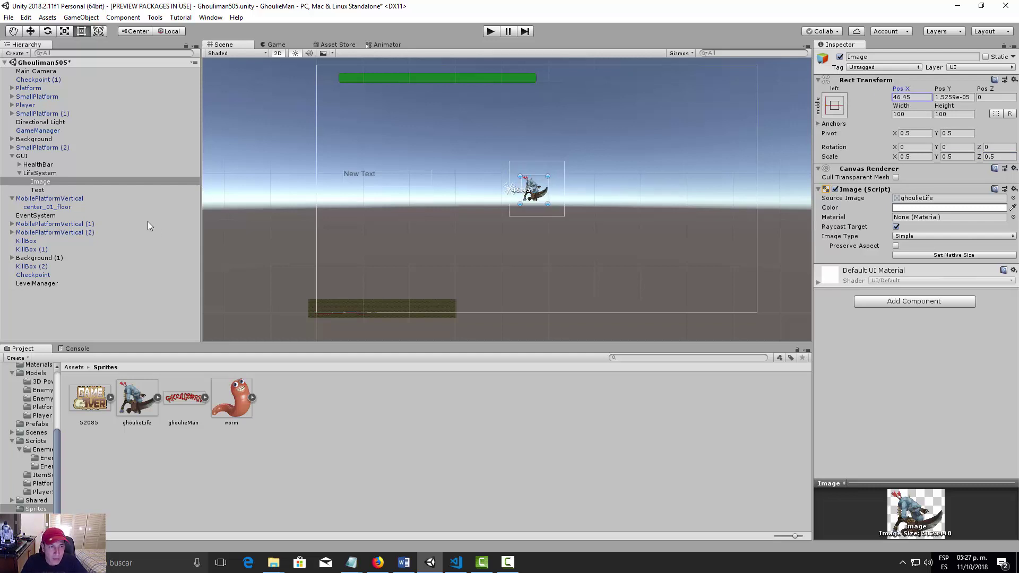
Step: Select the LifeSystem group and slide it left toward the health bar
left_click(33, 174)
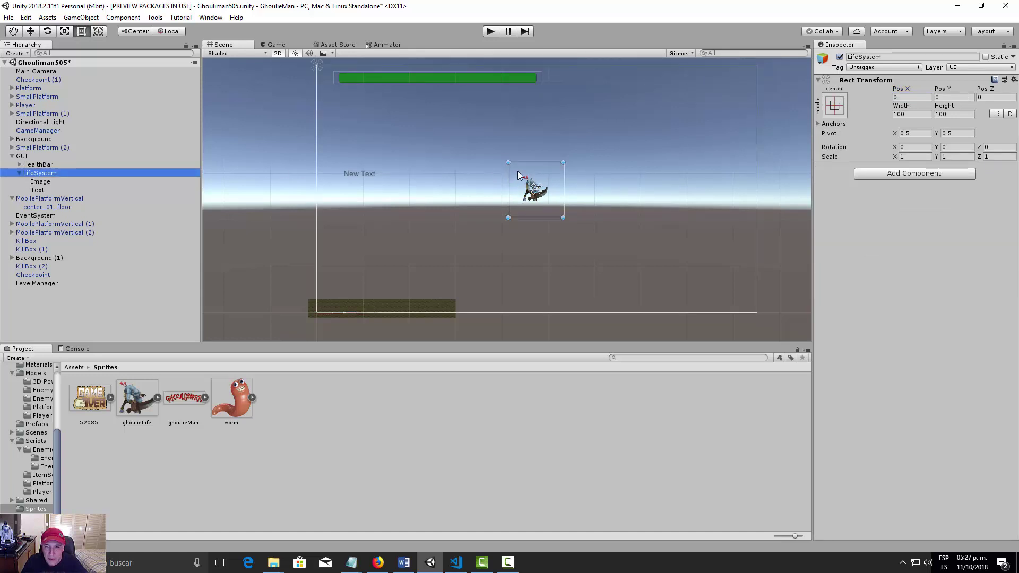
mouse_move(520, 170)
left_mouse_down()
mouse_move(342, 91)
mouse_move(355, 118)
left_mouse_up()
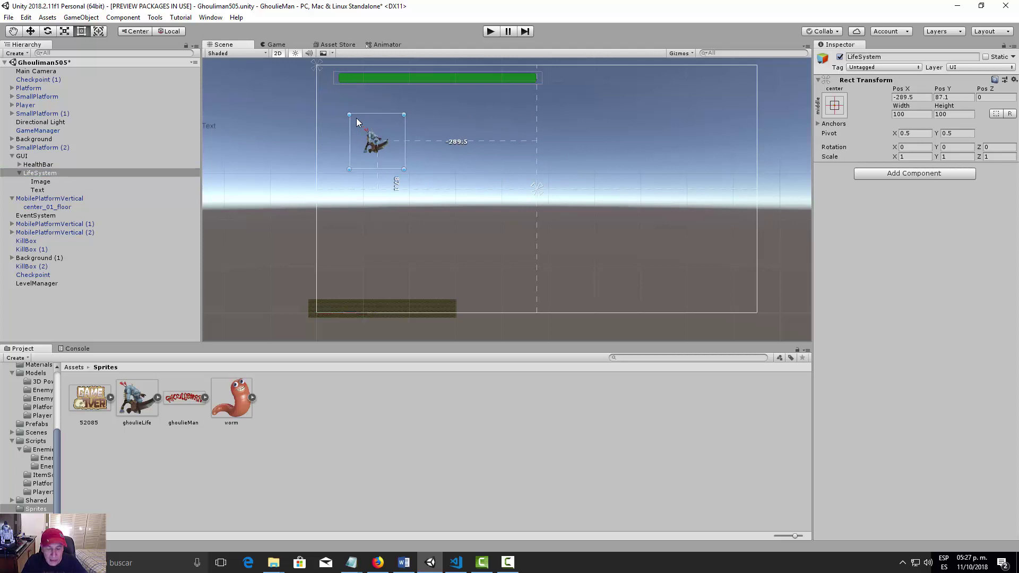
key("ctrl+z")
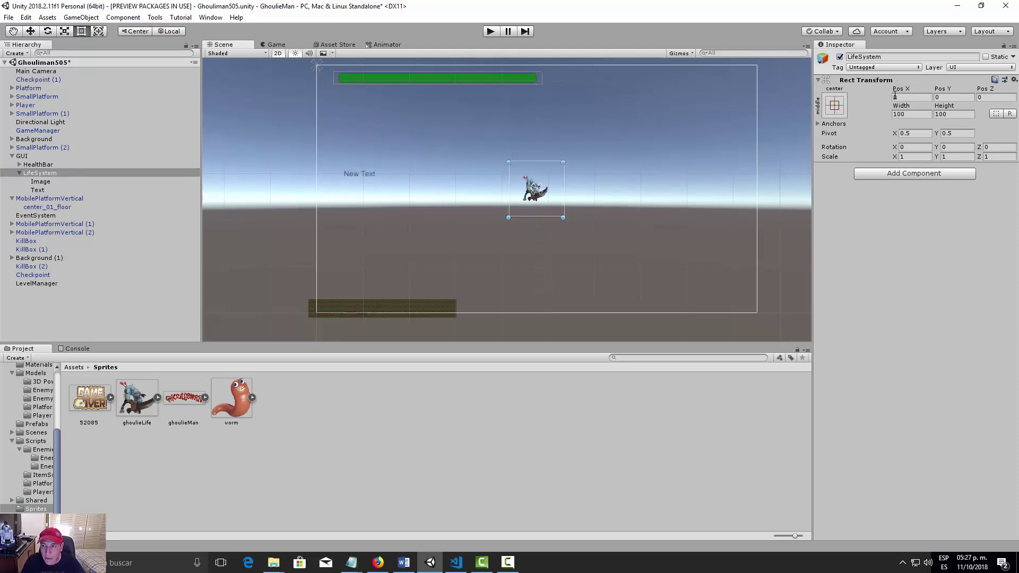
mouse_move(894, 95)
left_mouse_down()
mouse_move(237, 156)
mouse_move(129, 177)
left_mouse_up()
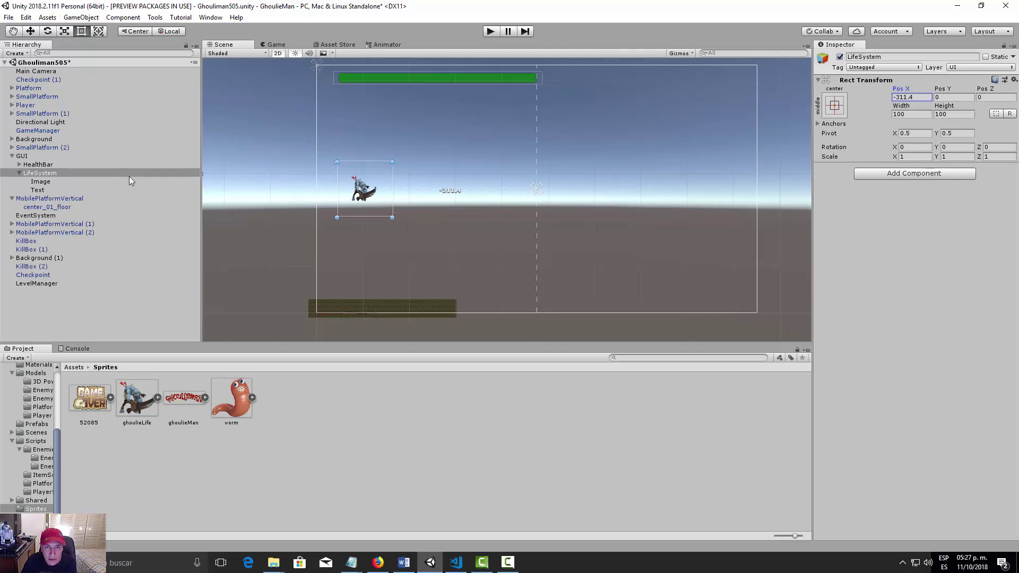
scroll(251, 215, "down", 2)
scroll(247, 202, "down", 2)
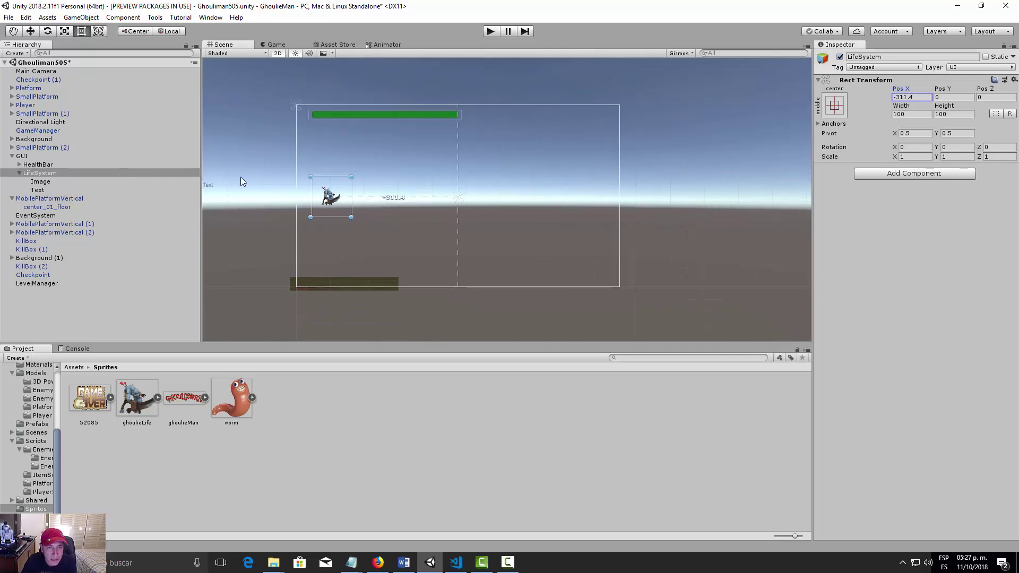
scroll(448, 199, "up", 2)
scroll(449, 200, "up", 2)
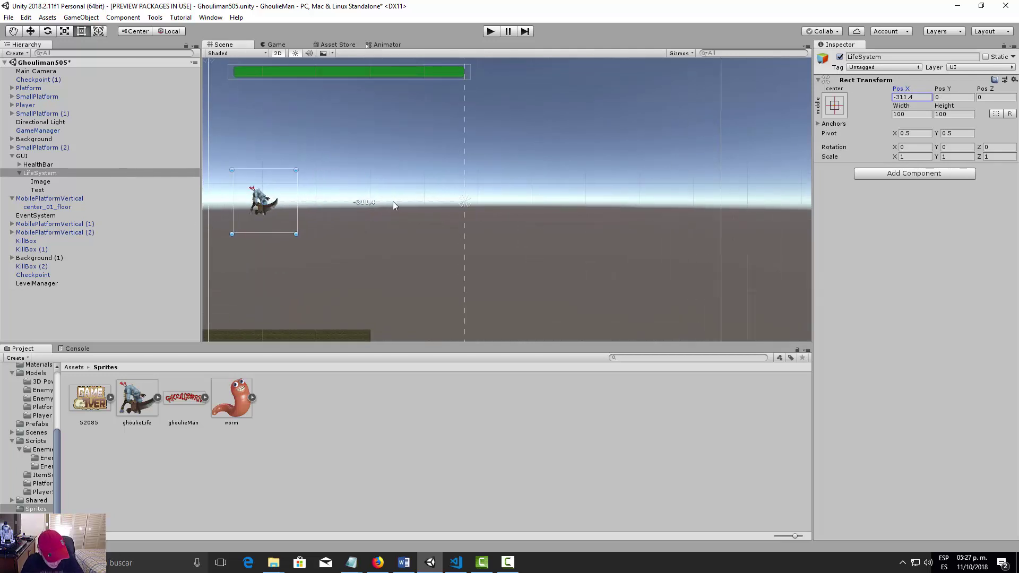
Step: Raise LifeSystem level with the health bar, shrink it to about 73 by 58, and tuck it into the corner
key("q")
left_click_drag(334, 189, 467, 207)
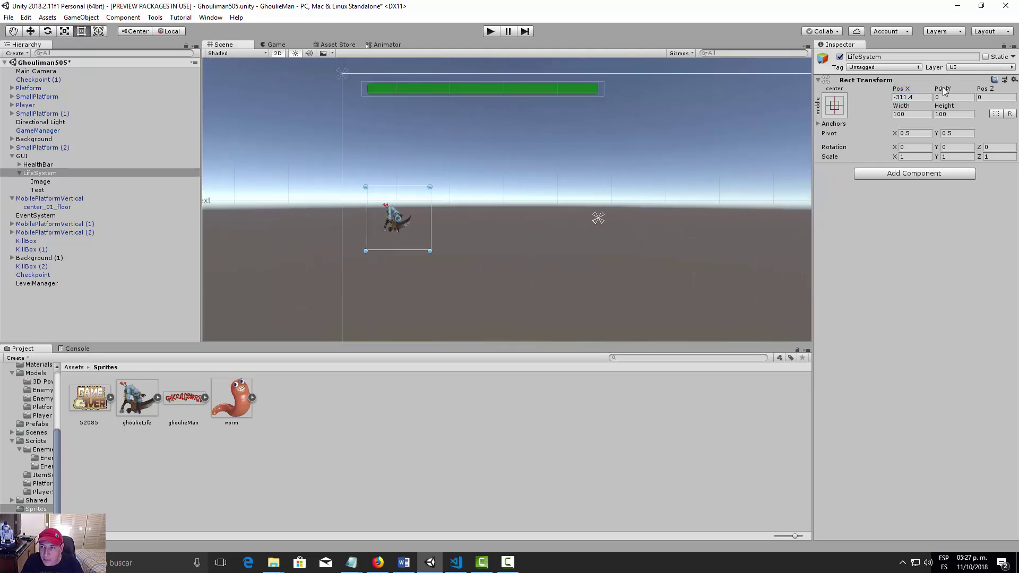
mouse_move(940, 89)
left_mouse_down()
mouse_move(988, 101)
mouse_move(54, 85)
mouse_move(260, 564)
mouse_move(788, 417)
left_mouse_up()
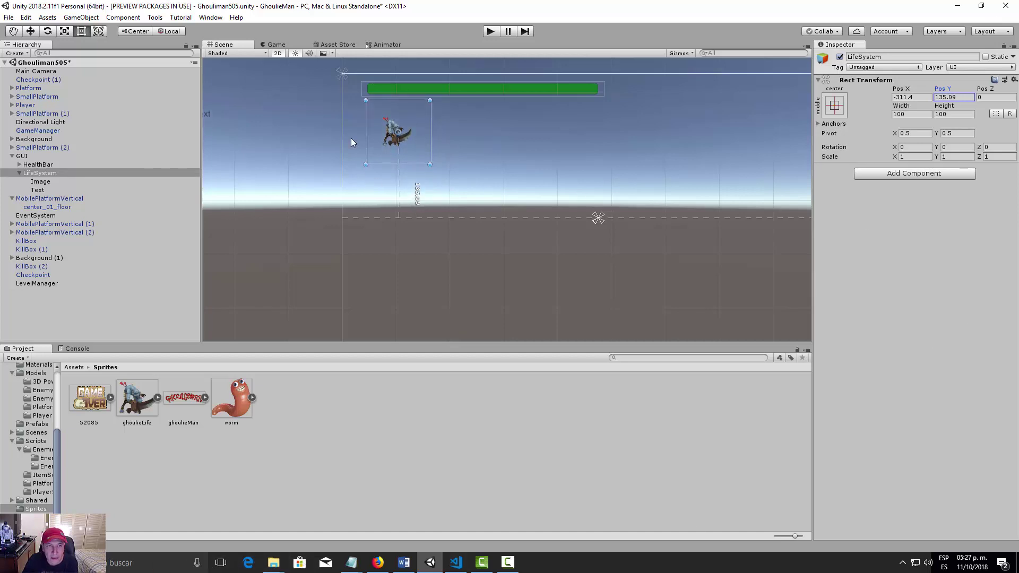
left_click(81, 31)
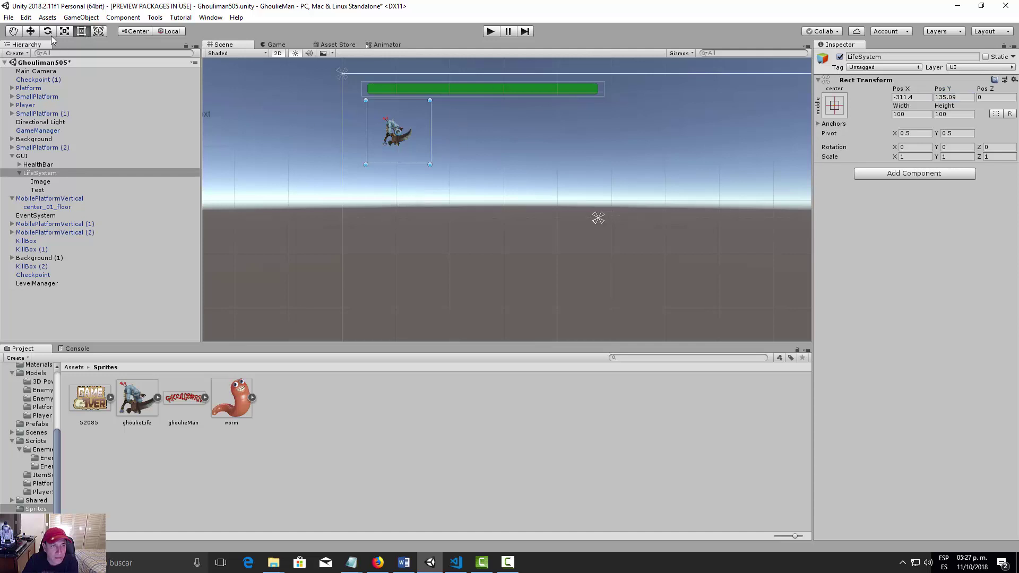
mouse_move(430, 166)
left_mouse_down()
mouse_move(415, 141)
mouse_move(361, 137)
mouse_move(384, 120)
mouse_move(431, 123)
mouse_move(390, 113)
left_mouse_up()
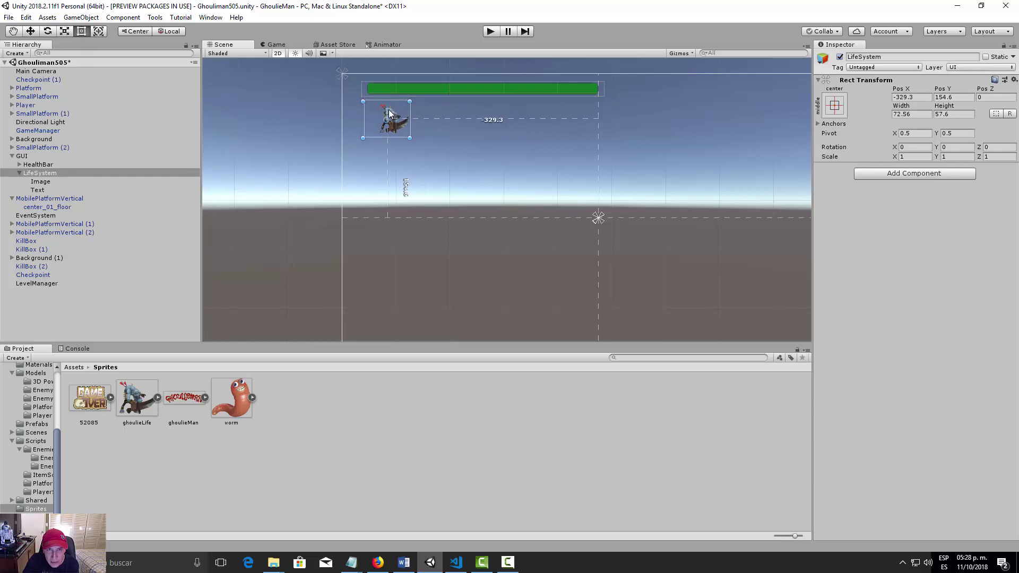
left_click_drag(386, 109, 368, 108)
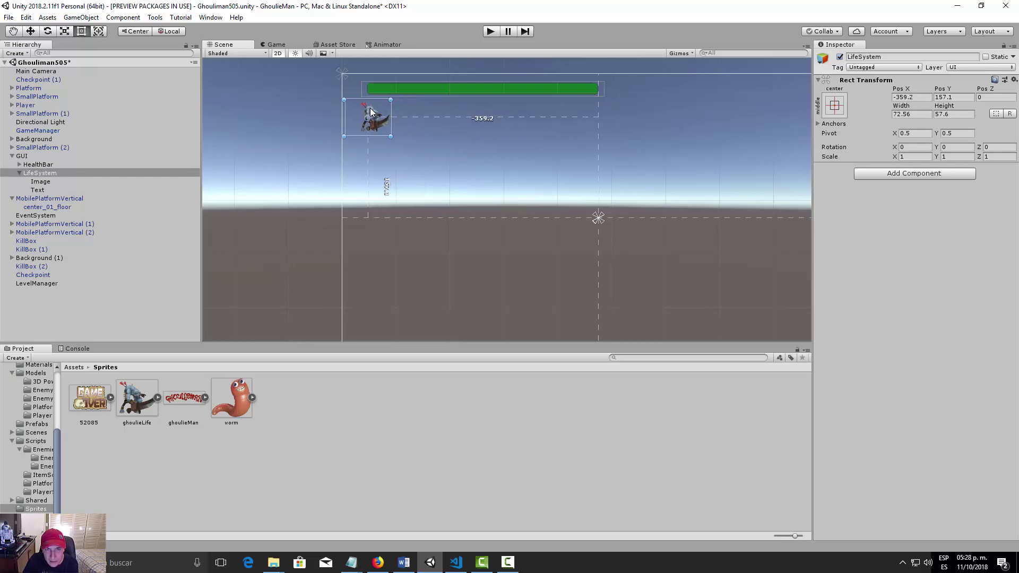
Step: Anchor LifeSystem top-left at Pos X 38.5 and nudge its ghoulie image to Pos X 41.5
left_click(837, 106)
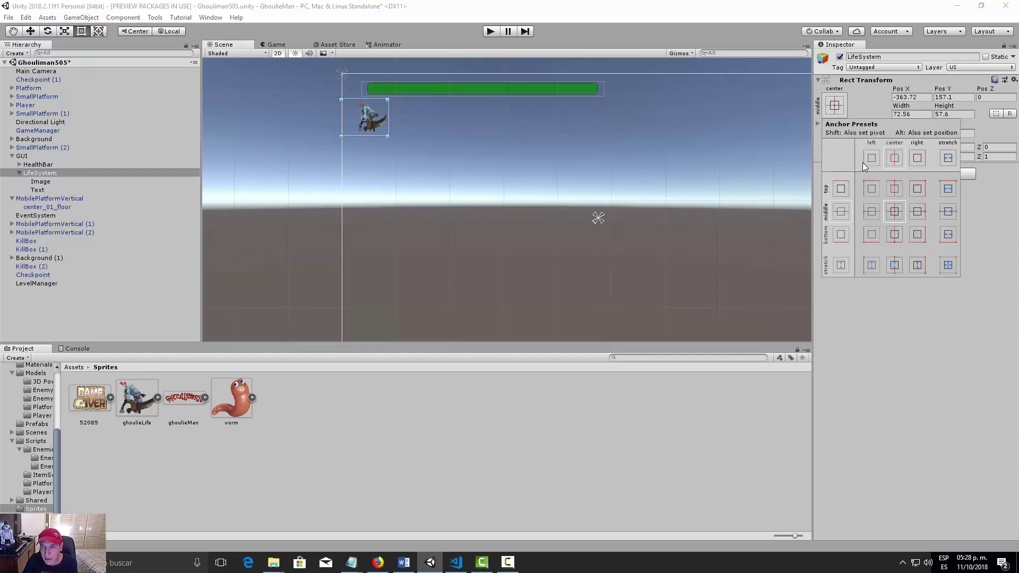
left_click(872, 189)
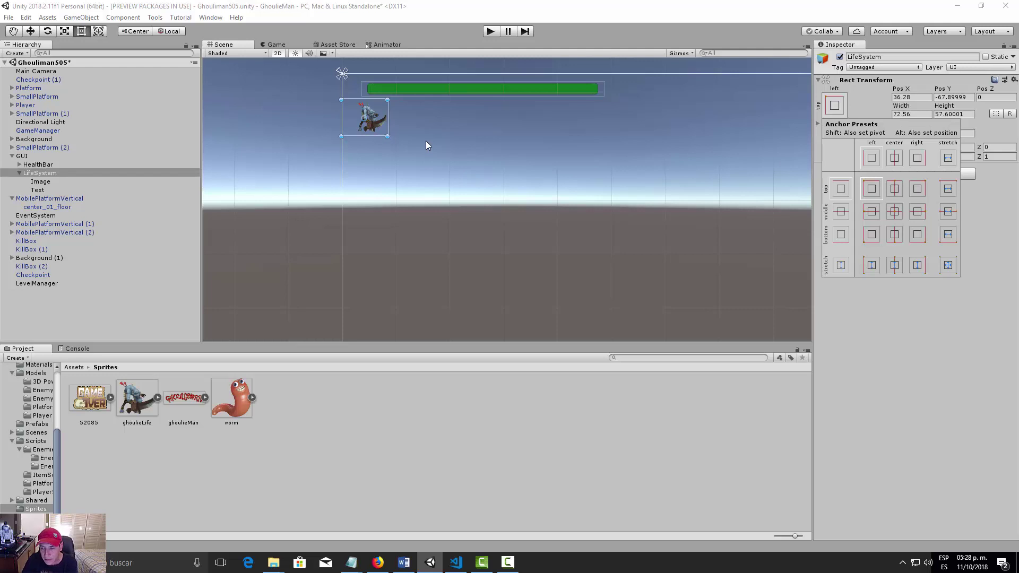
left_click(43, 182)
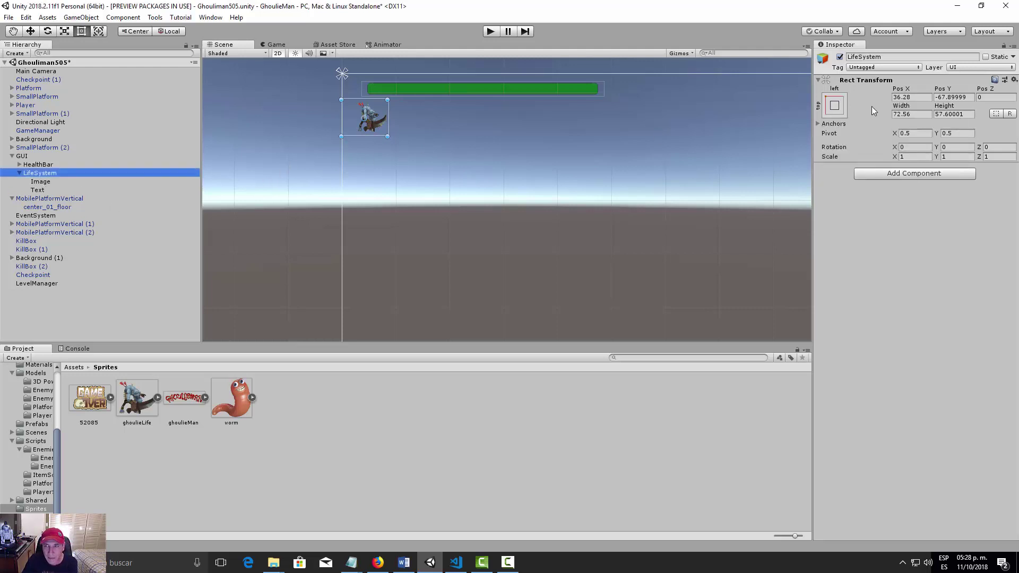
left_click_drag(907, 90, 949, 97)
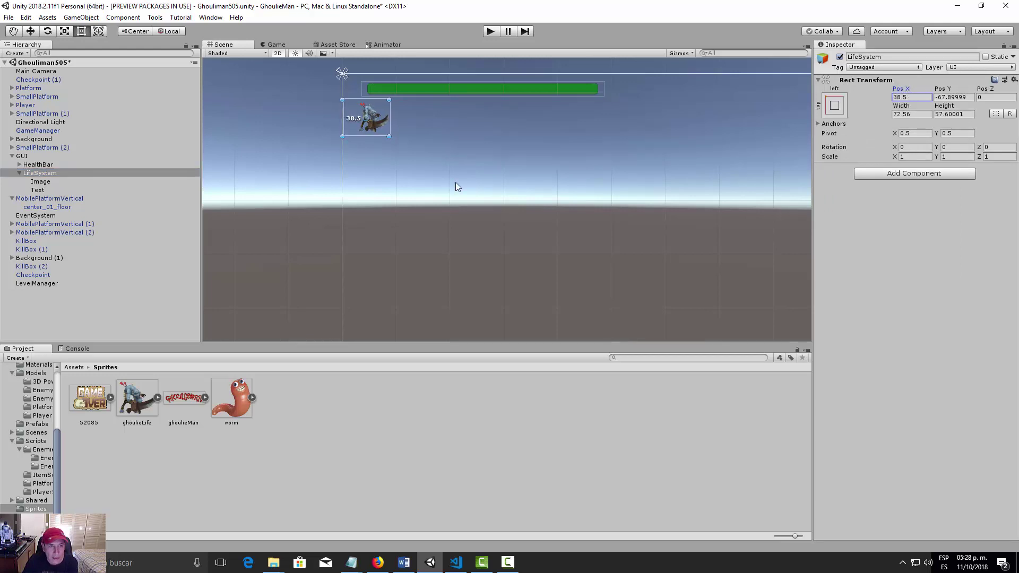
left_click(42, 183)
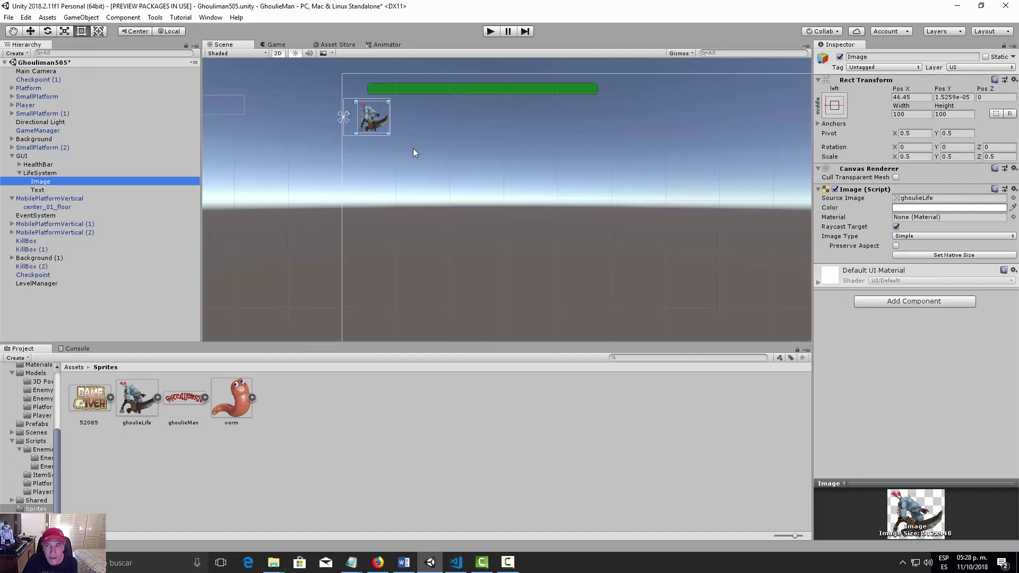
left_click_drag(905, 93, 889, 90)
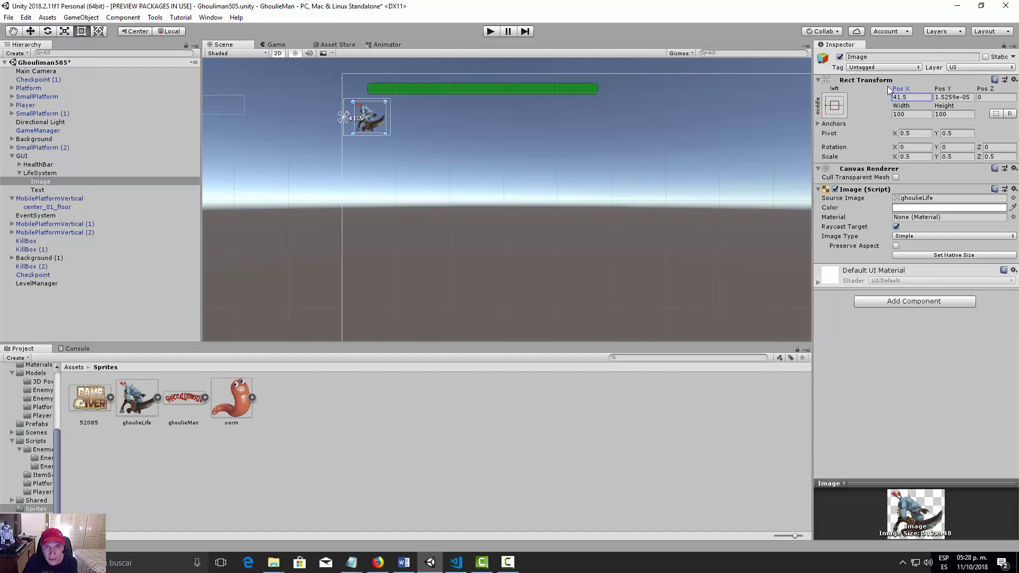
Step: Position the New Text label just below the ghoulie icon, starting from Pos X -75
left_click(37, 191)
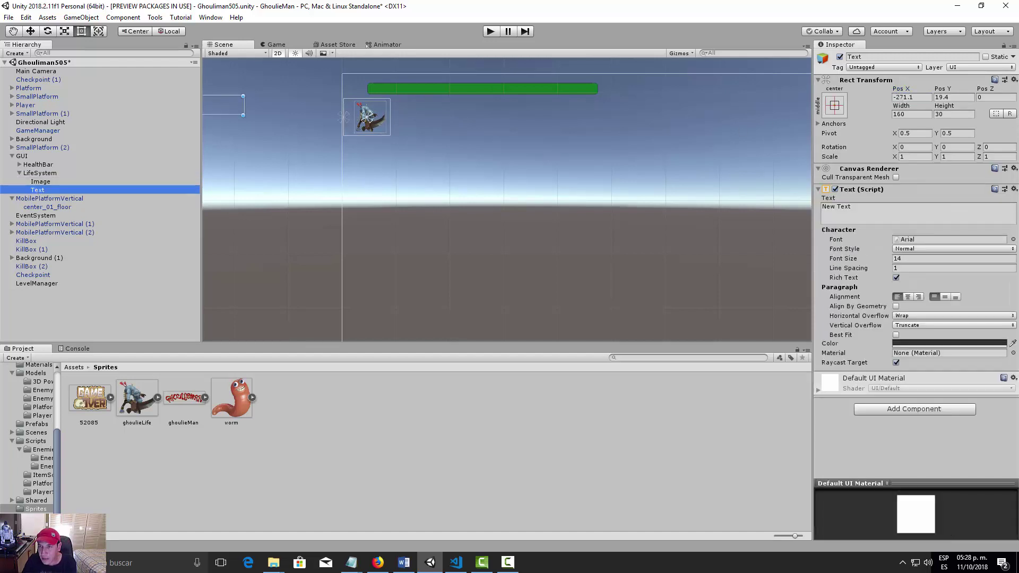
left_click(911, 97)
type("-75")
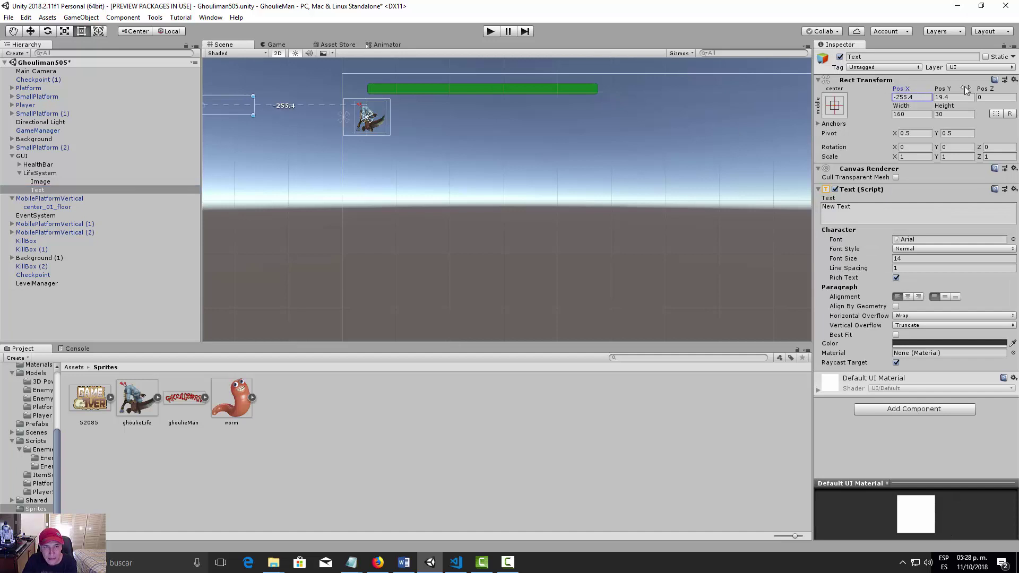
mouse_move(642, 88)
left_mouse_down()
mouse_move(738, 128)
mouse_move(902, 103)
mouse_move(872, 109)
left_mouse_up()
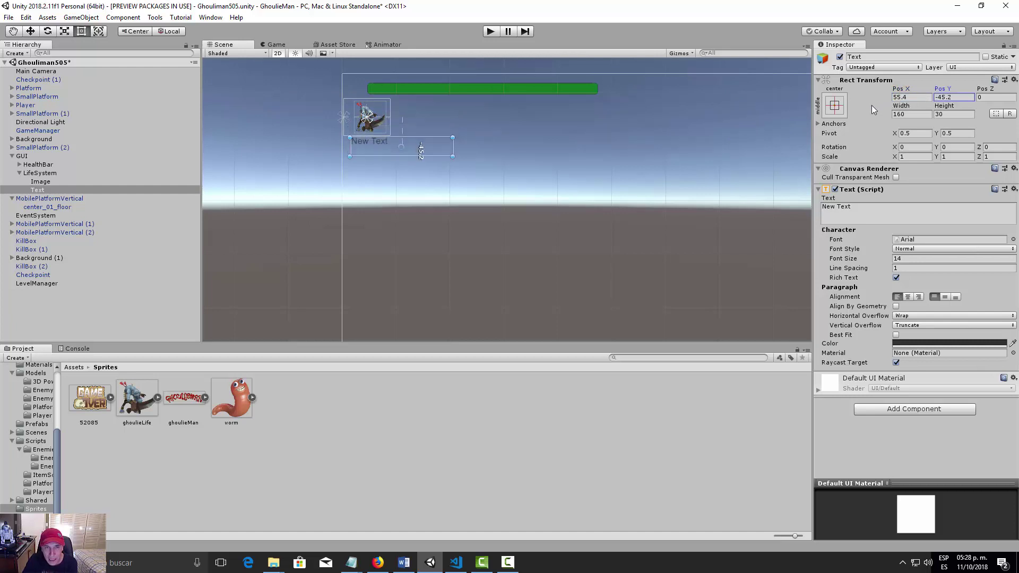
Step: Anchor the text label middle-left and preview the level in the Game view
left_click(835, 105)
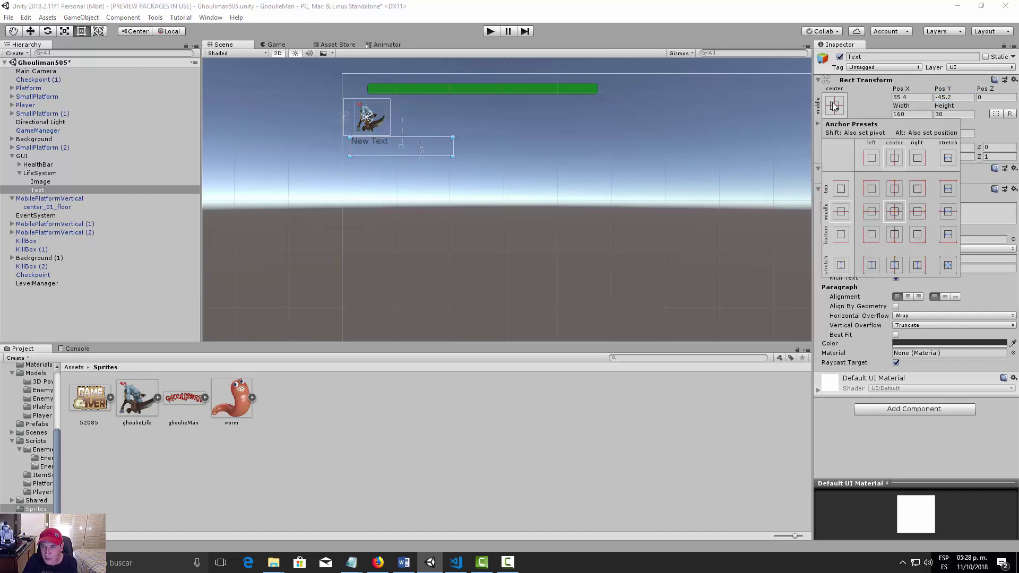
left_click(872, 212)
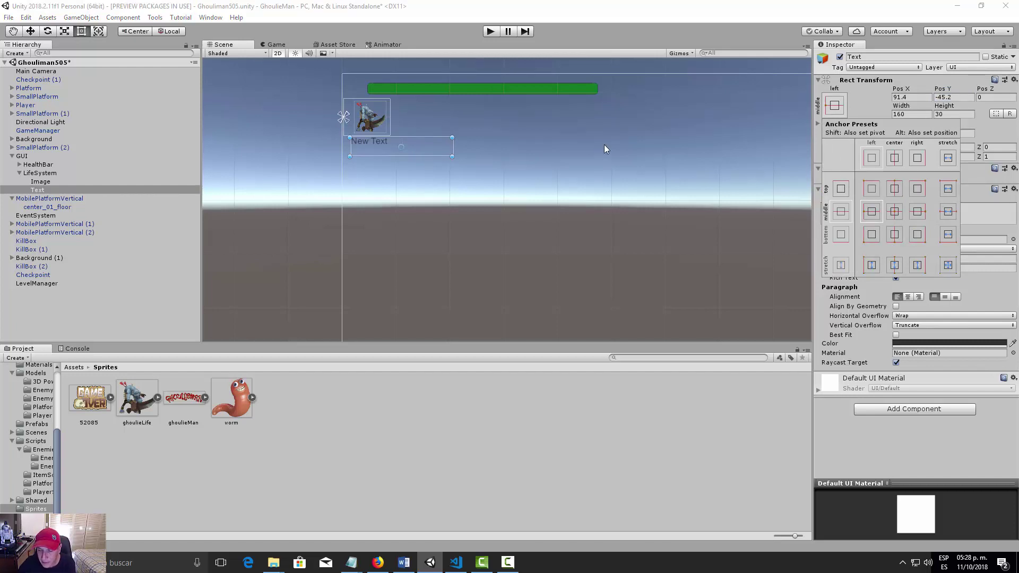
left_click(276, 47)
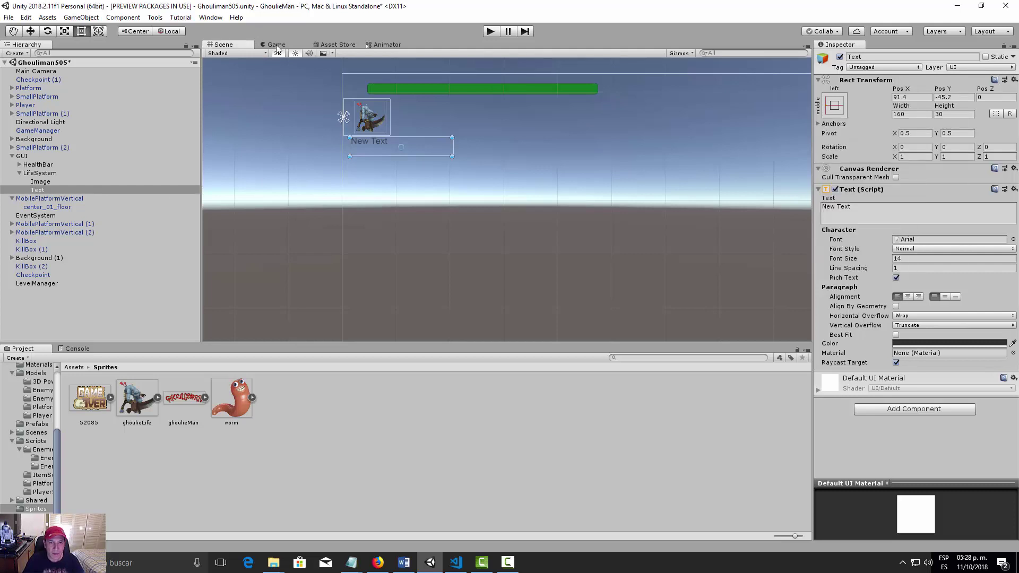
left_click(276, 47)
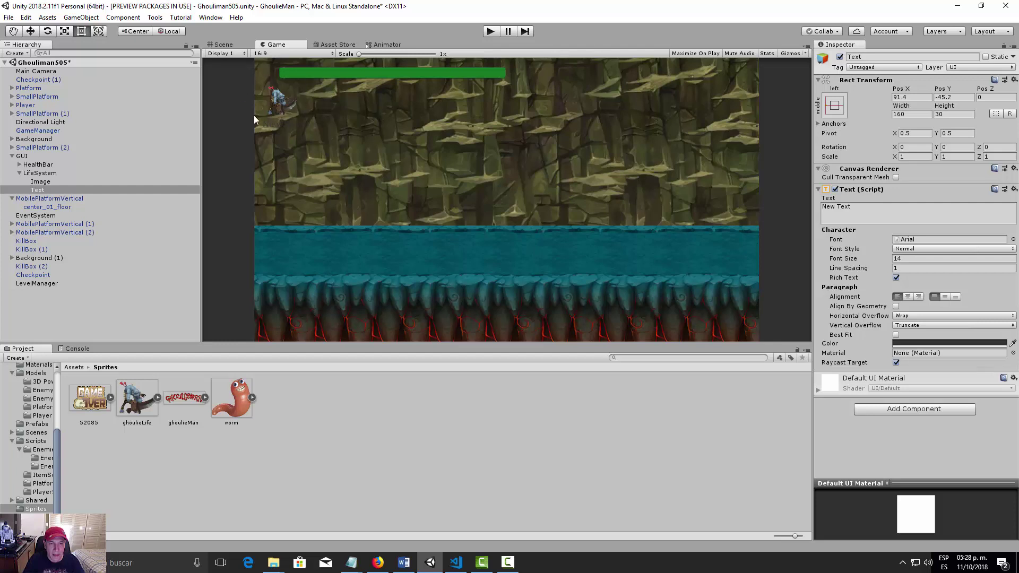
Step: Change the label text to 'X 3' and colour it white (FFFFFF)
left_click(224, 45)
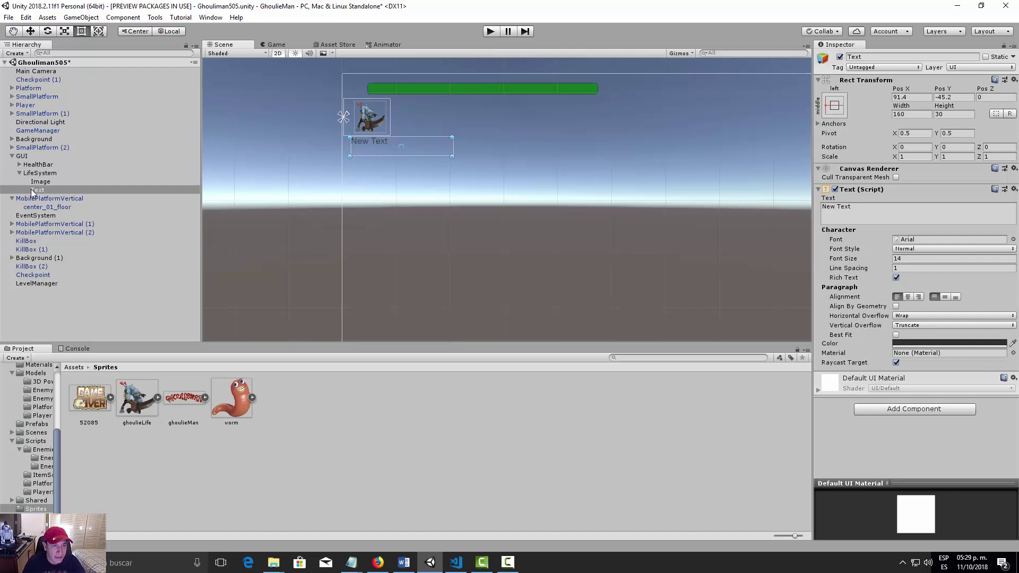
left_click(875, 208)
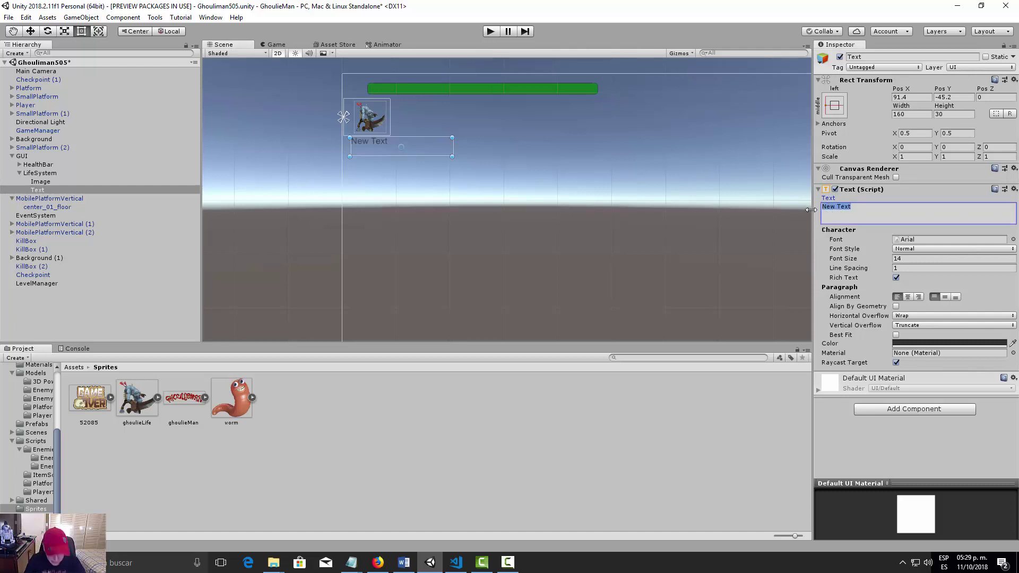
type("X ")
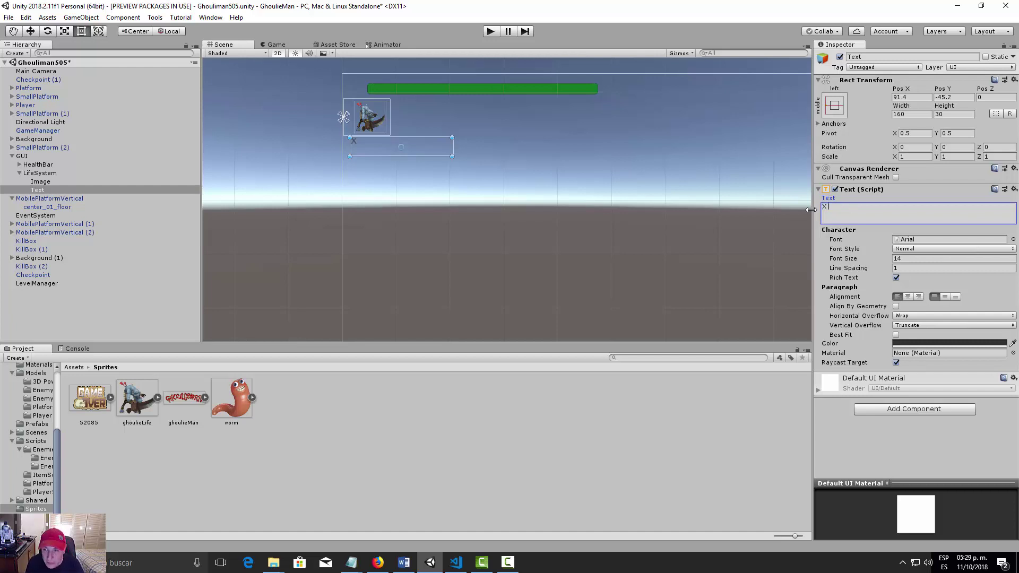
type("3")
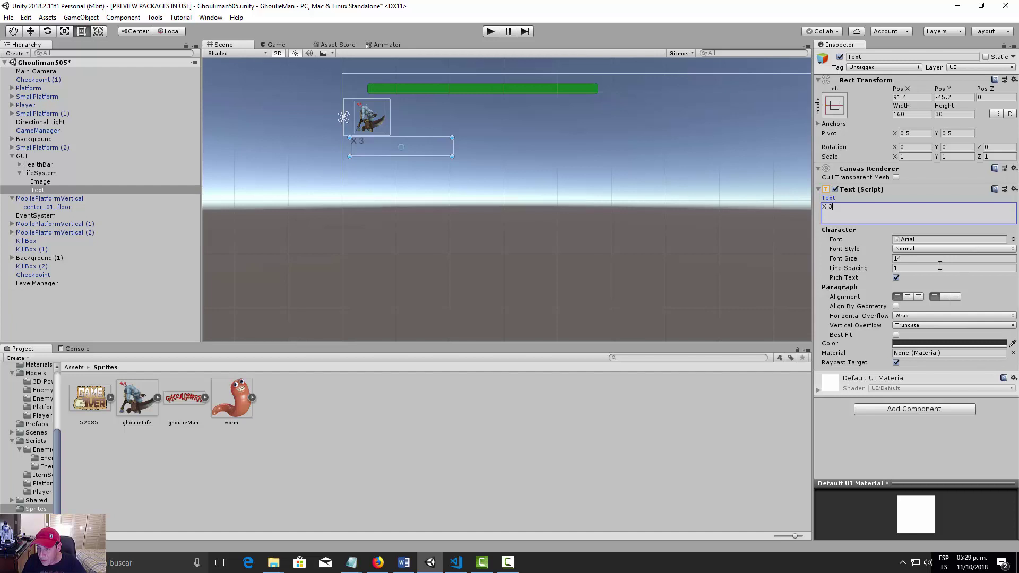
left_click(908, 344)
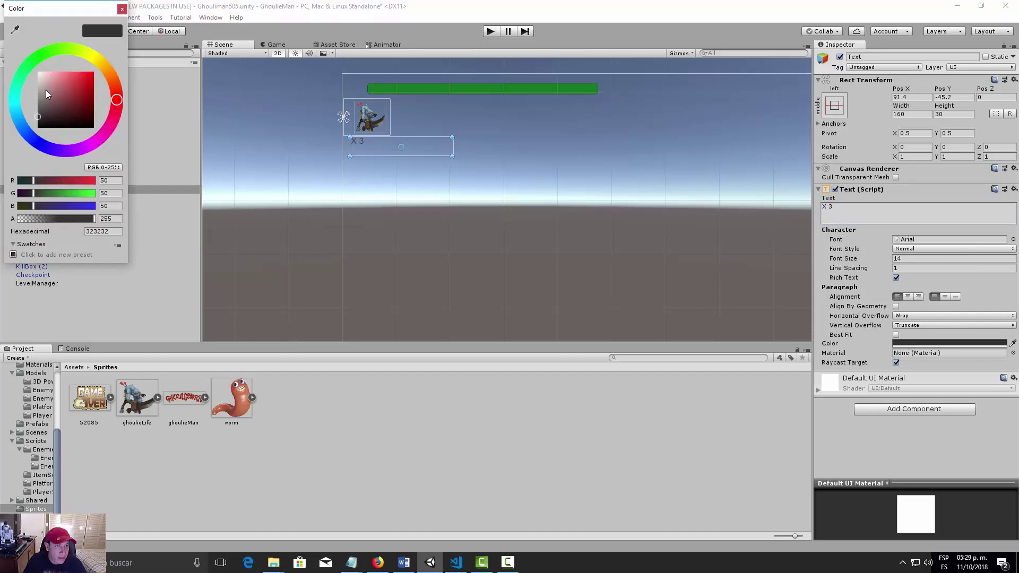
left_click_drag(46, 91, 31, 64)
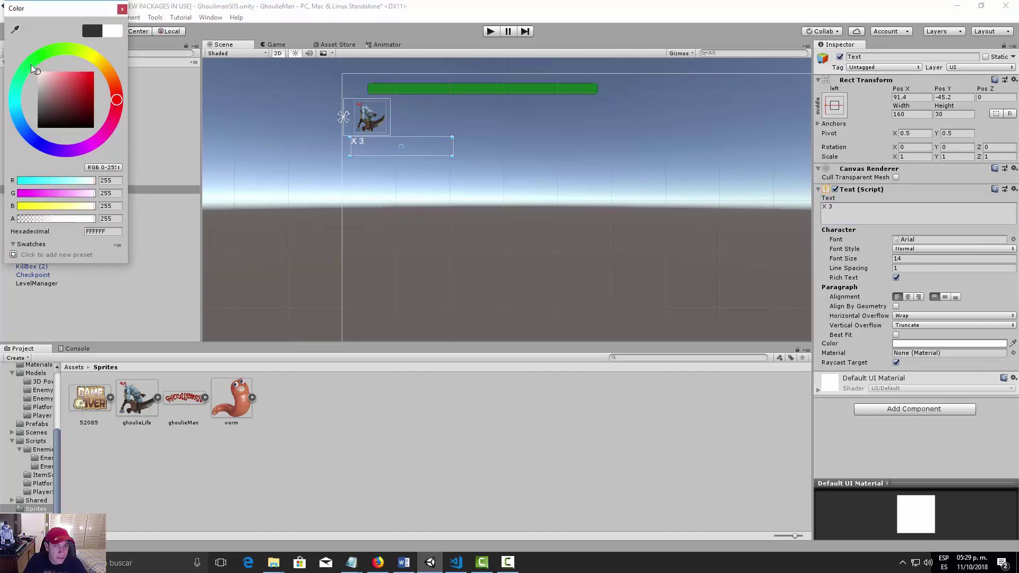
left_click(121, 10)
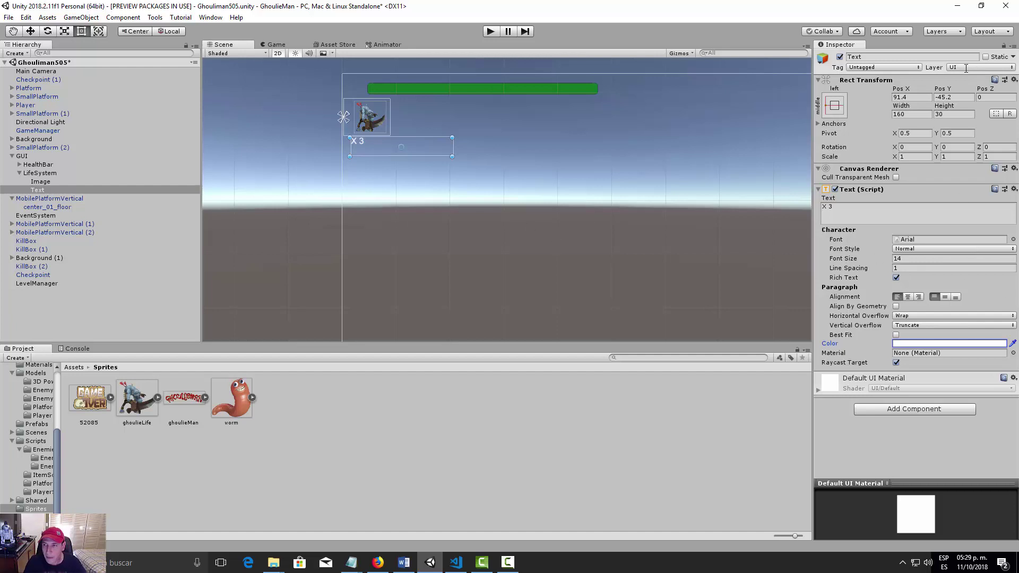
Step: Place the X 3 label beside the icon at Pos Y -4.4 with font size 25, then preview it in the Game view
mouse_move(921, 92)
left_mouse_down()
mouse_move(18, 102)
mouse_move(224, 108)
left_mouse_up()
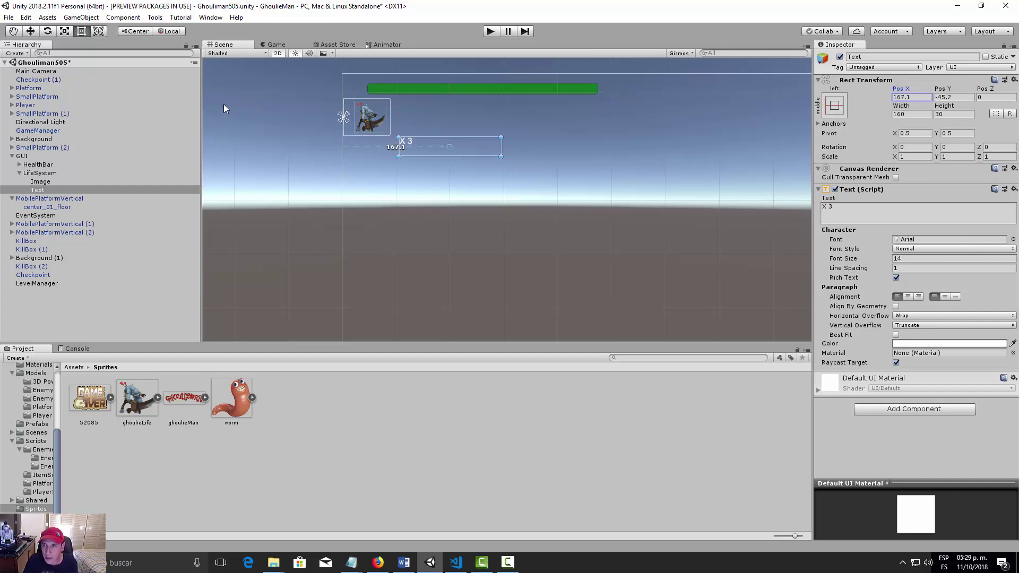
left_click_drag(940, 93, 10, 90)
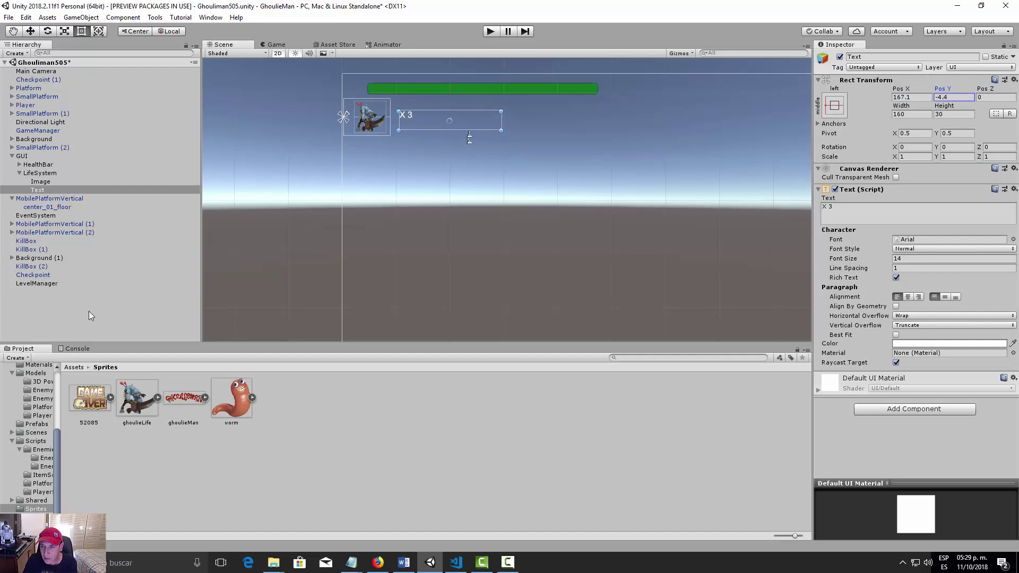
left_click_drag(843, 258, 851, 253)
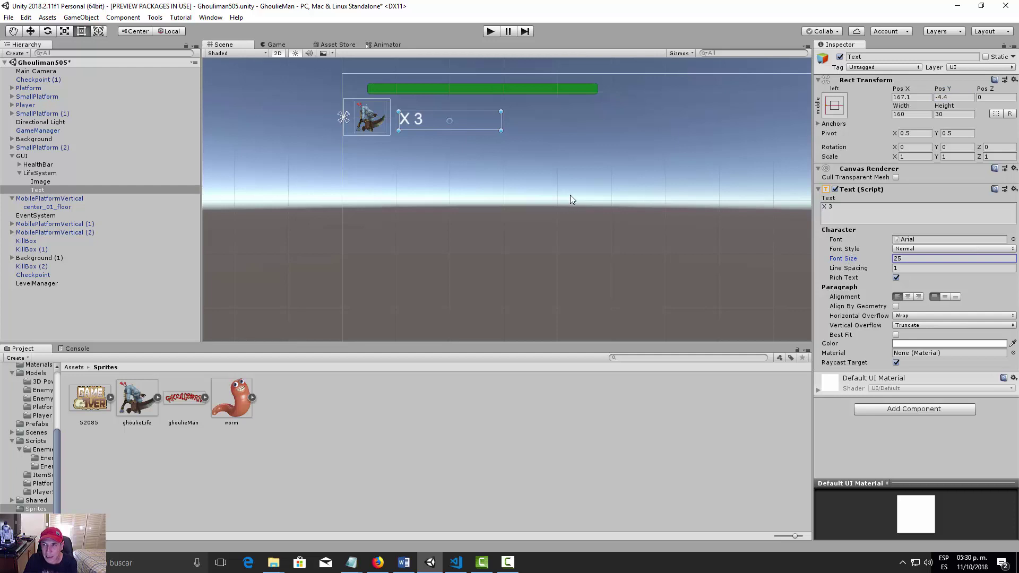
left_click_drag(900, 89, 846, 90)
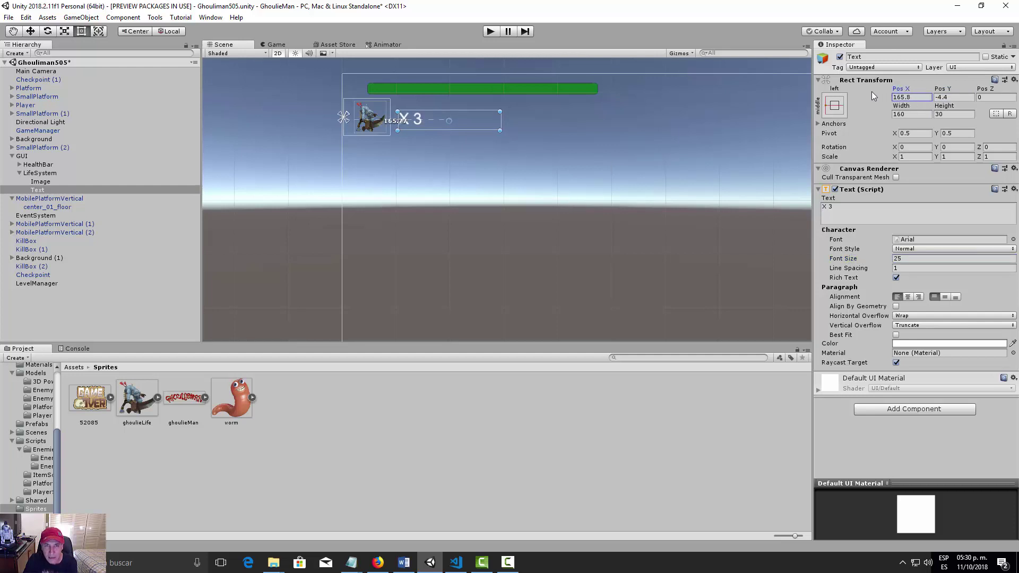
left_click(273, 46)
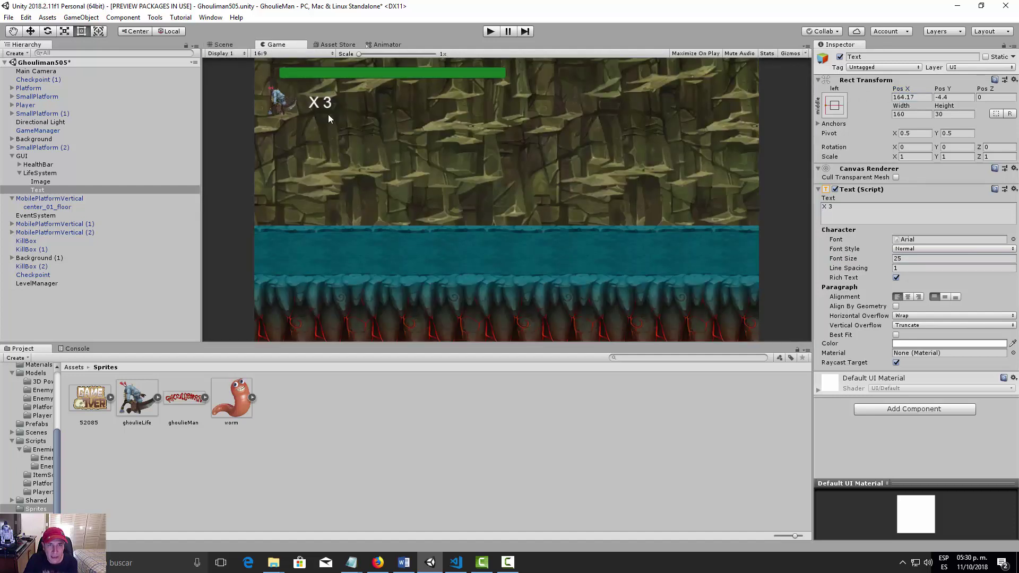
Step: Create a new C# script named LifeManager in the Scripts folder
left_click(223, 46)
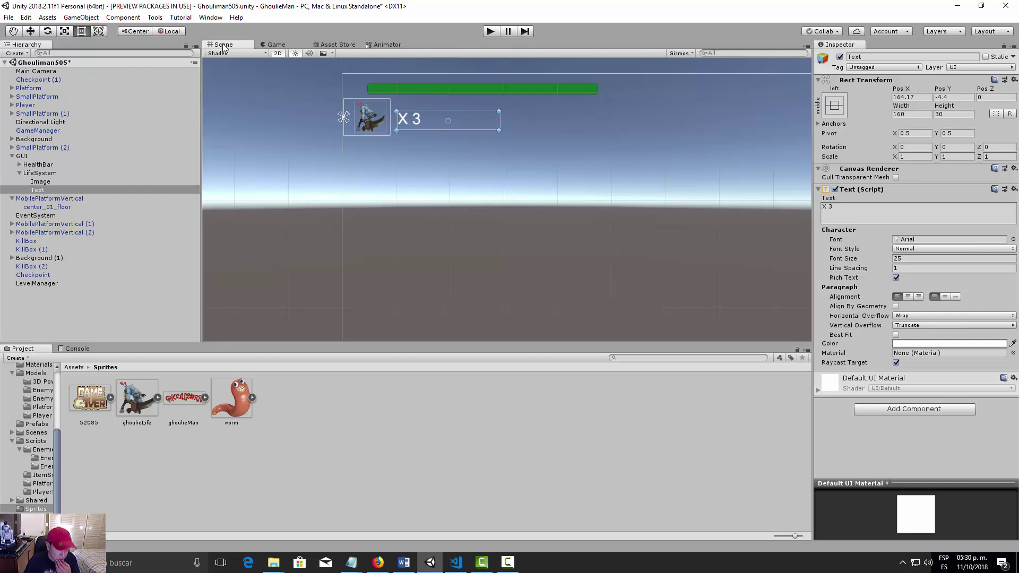
left_click(35, 441)
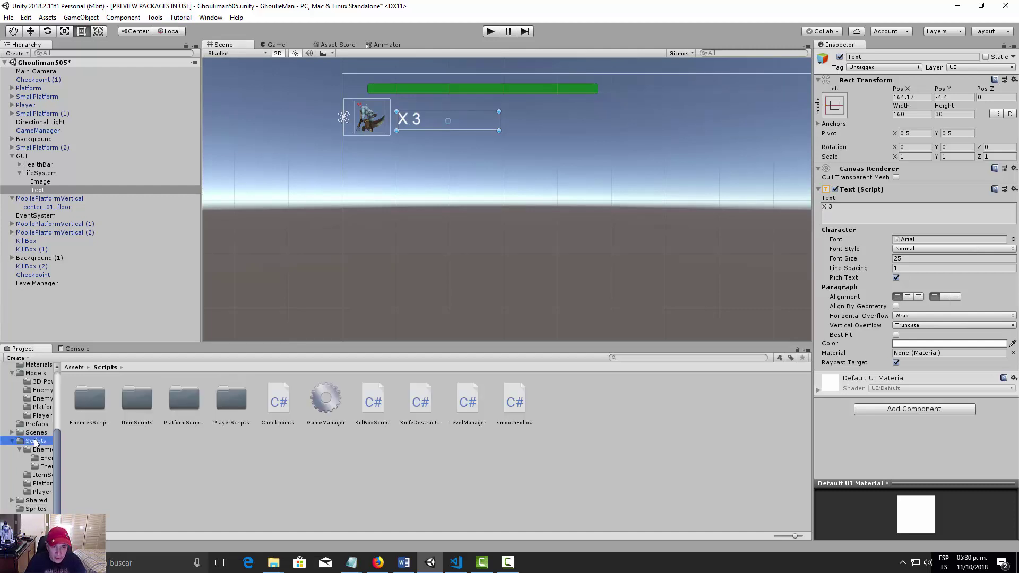
right_click(579, 420)
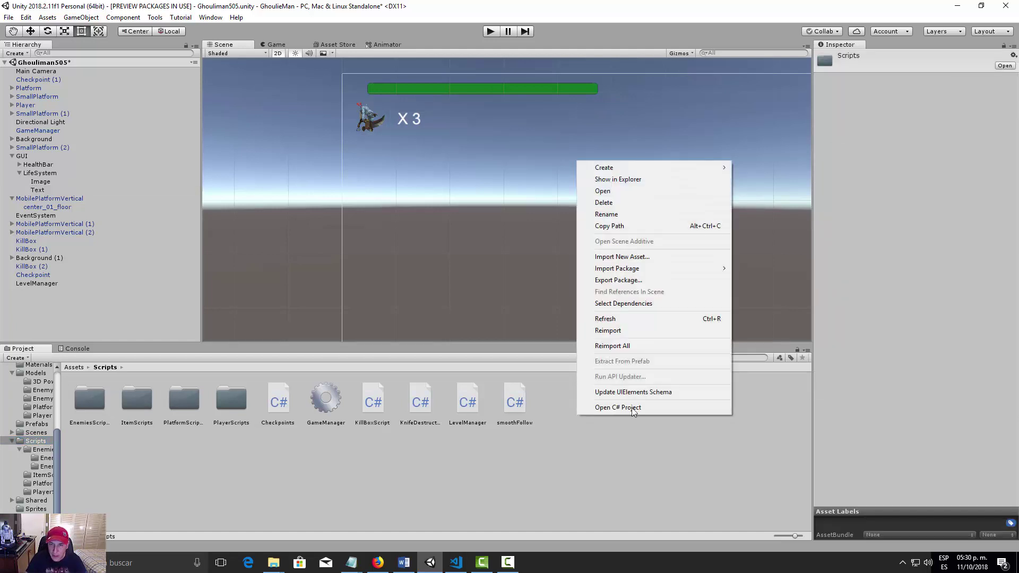
mouse_move(718, 168)
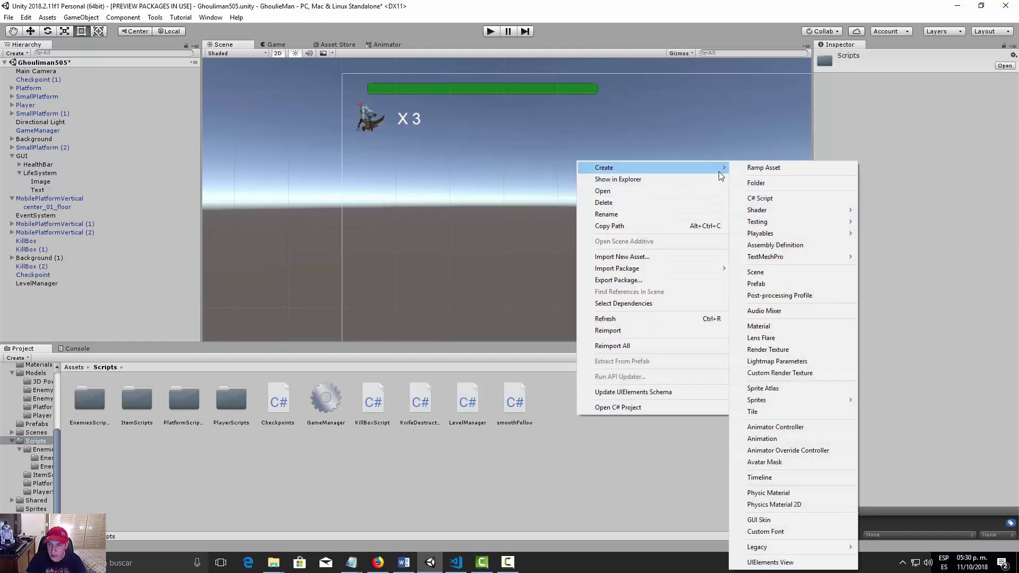
left_click(774, 197)
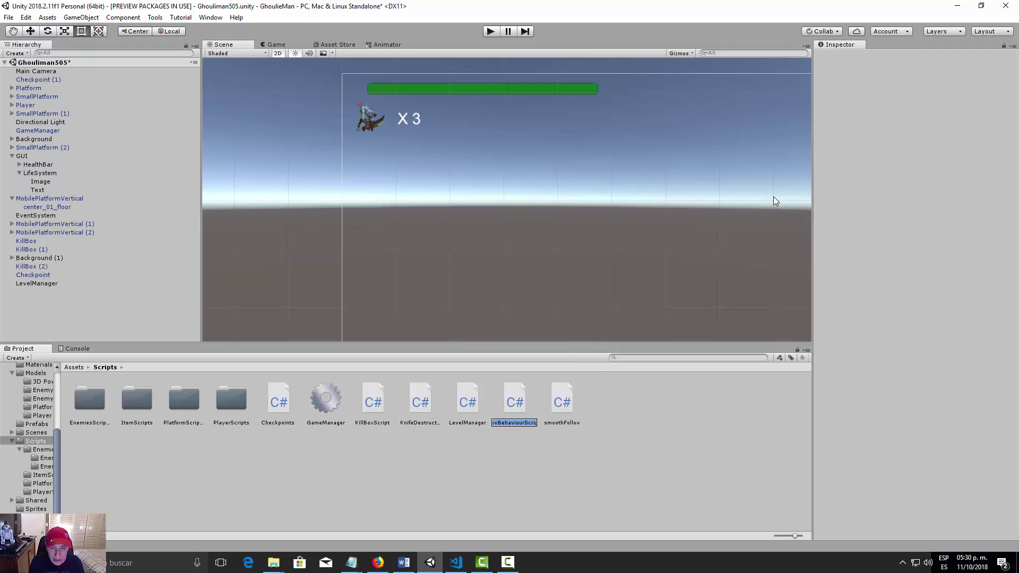
type("Life")
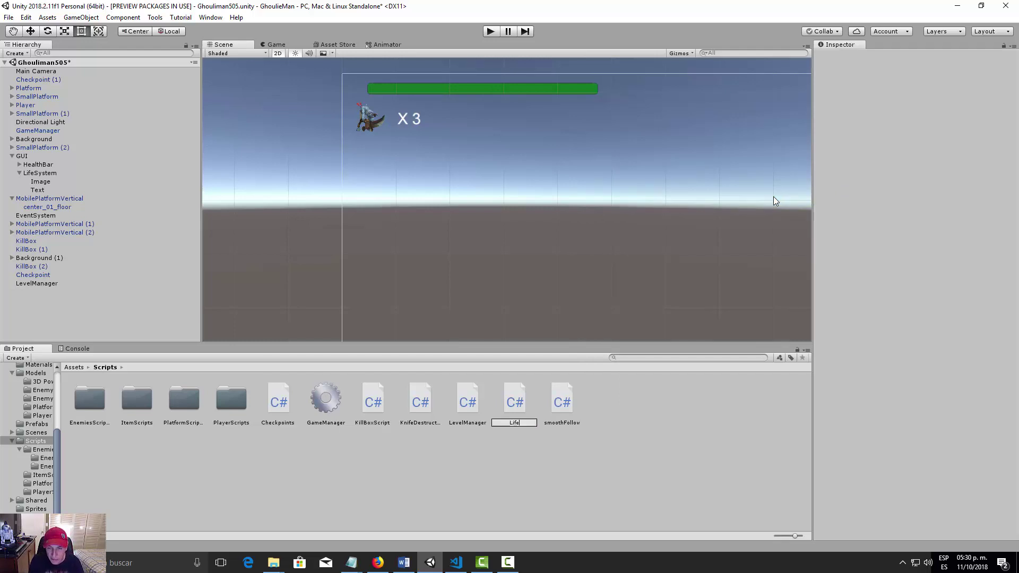
type("Manager")
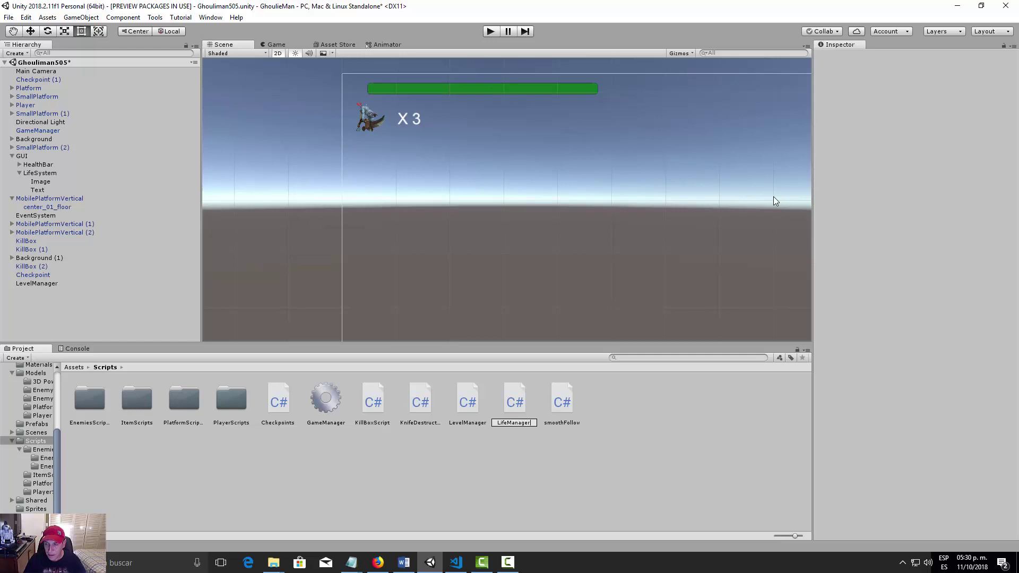
key("Return")
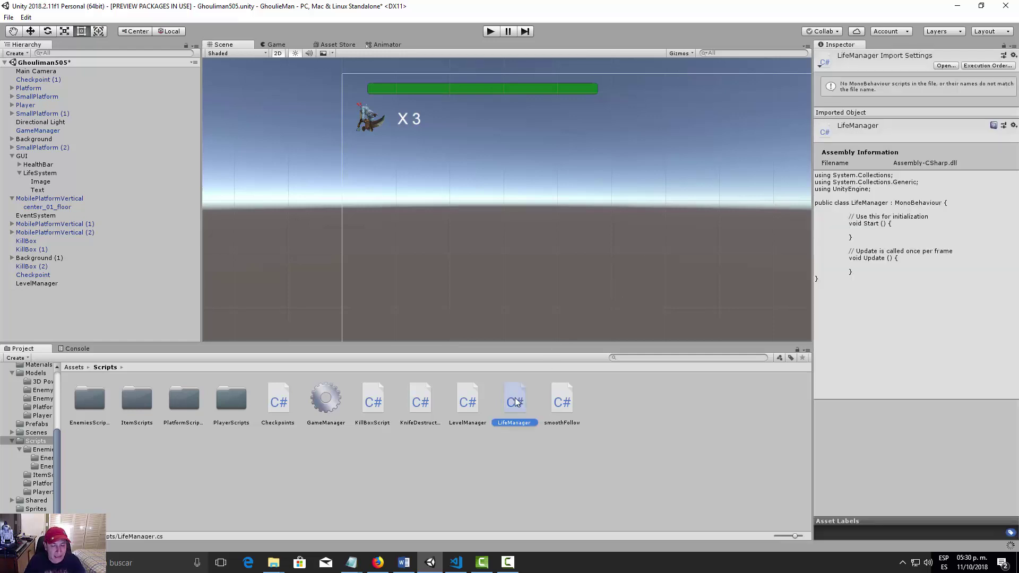
Step: Attach the LifeManager script to the Text object under LifeSystem
left_click_drag(516, 402, 41, 195)
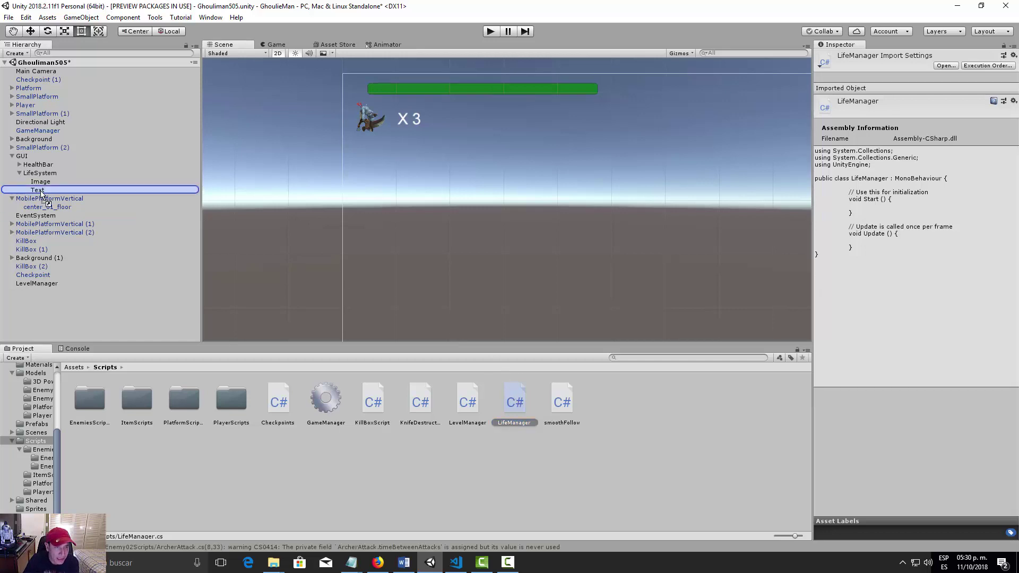
left_click_drag(41, 194, 37, 190)
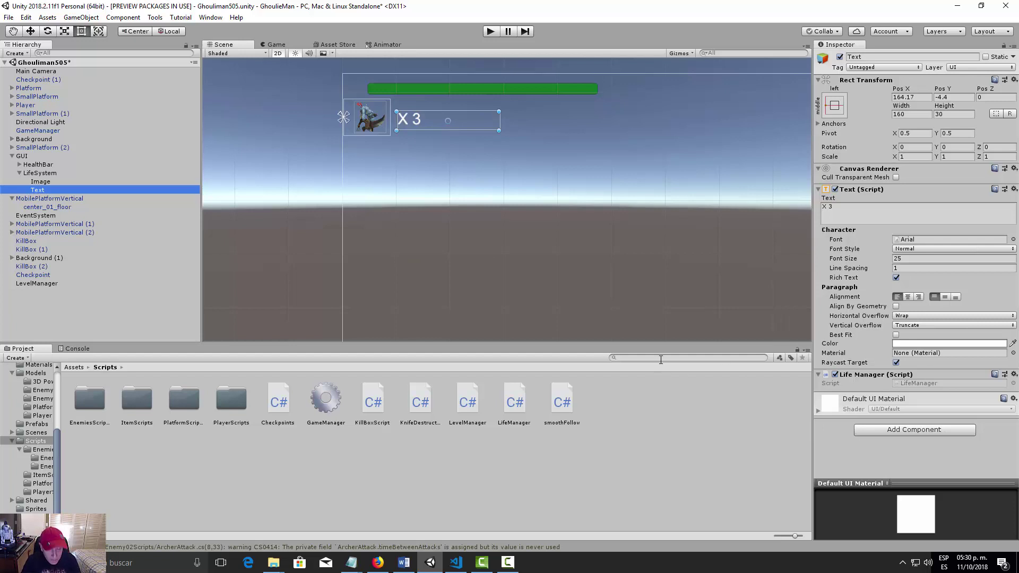
left_click(520, 402)
Step: Open LifeManager.cs and add 'using UnityEngine.UI;' below the UnityEngine import
double_click(520, 402)
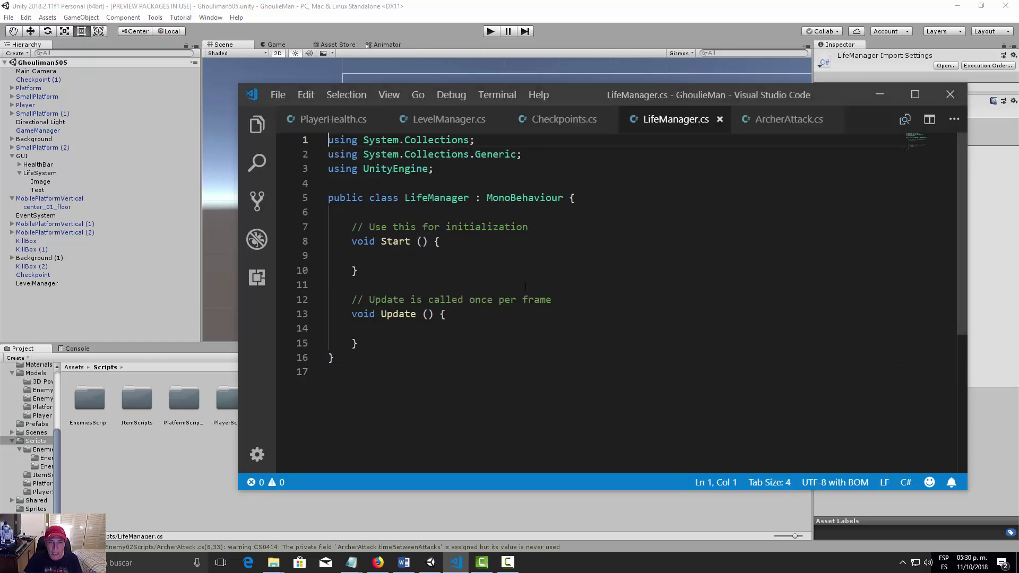
left_click(456, 174)
key("Return")
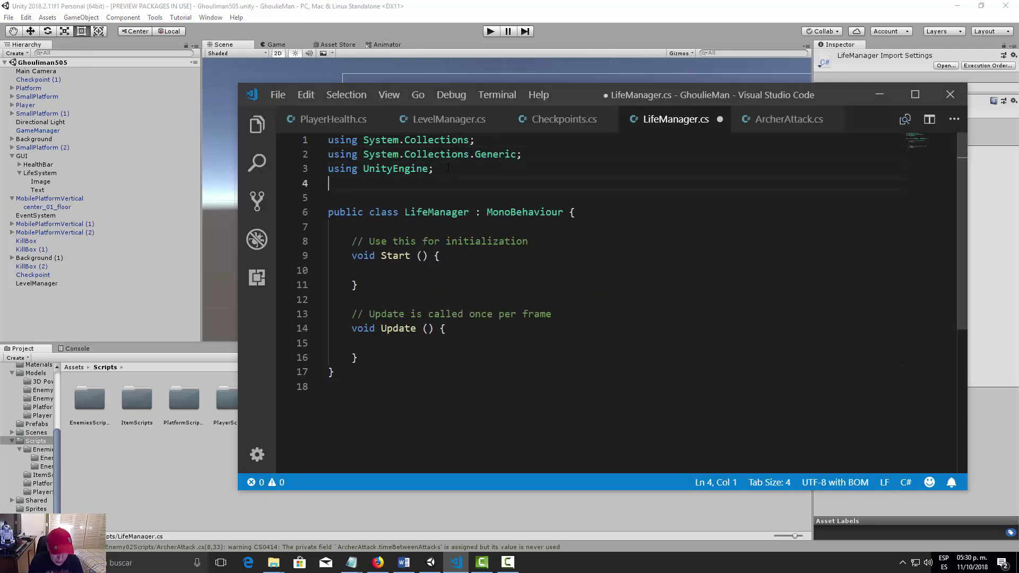
type("using ")
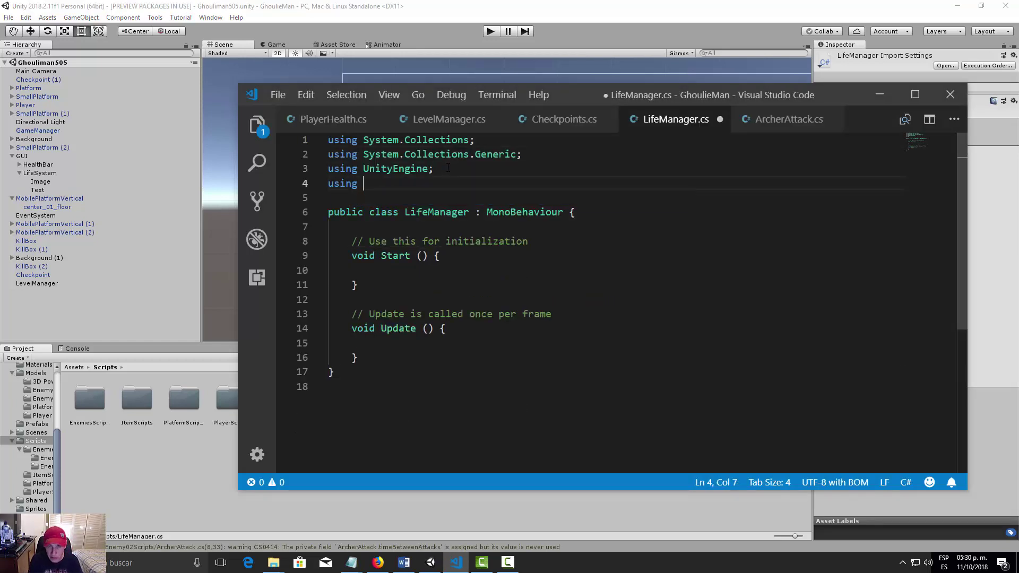
type("UnityEngi")
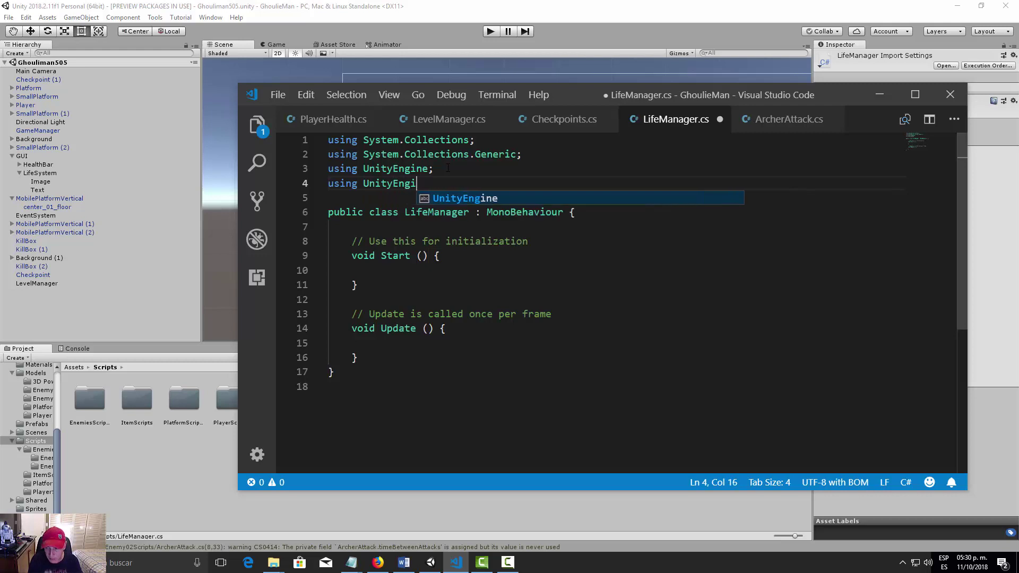
type("ne.UI")
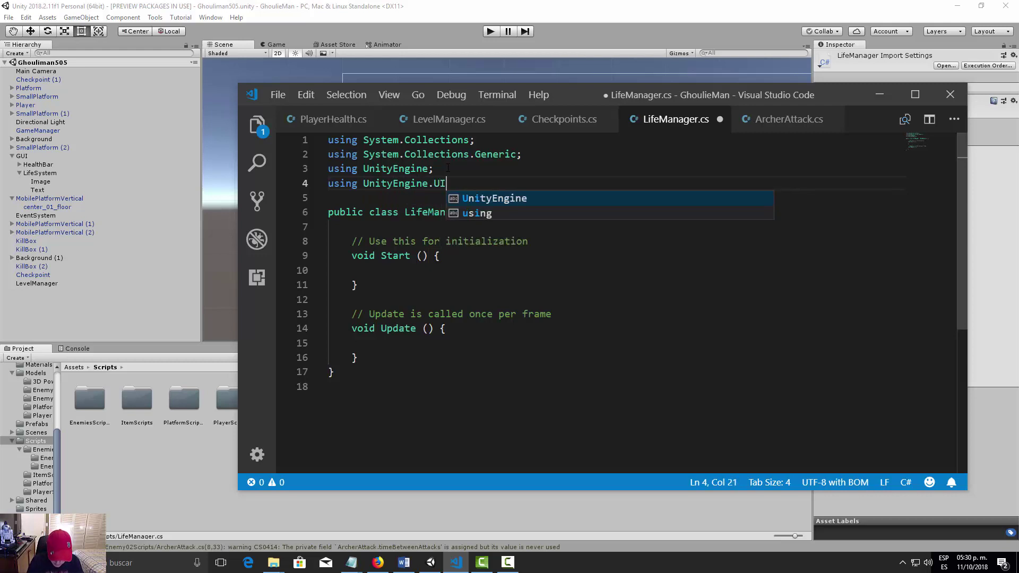
type(";")
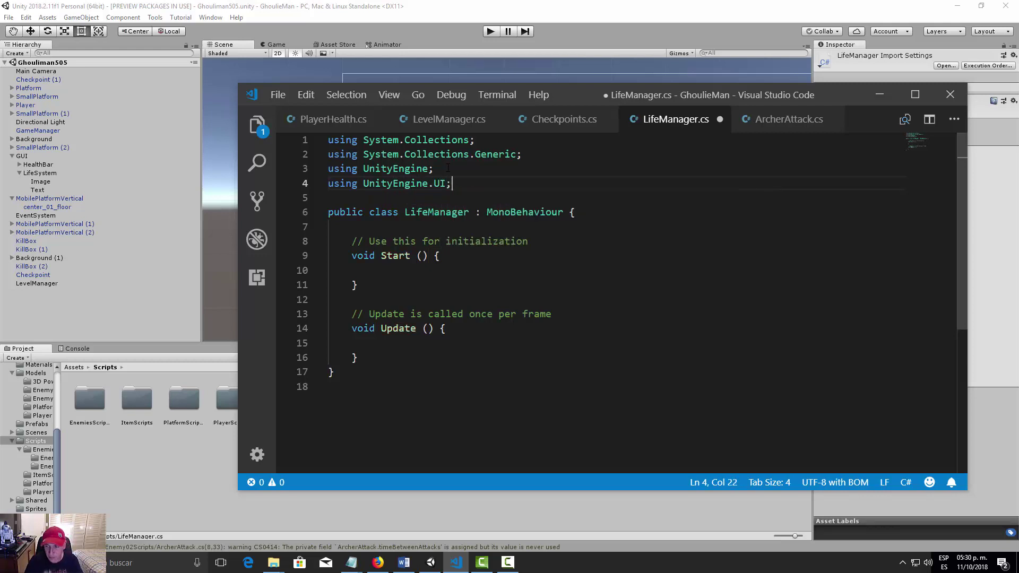
Step: Declare 'public int startingLives', 'private int lifeCounter' and 'private Text lifeText' in the class
left_click(587, 212)
key("Return")
key("Return")
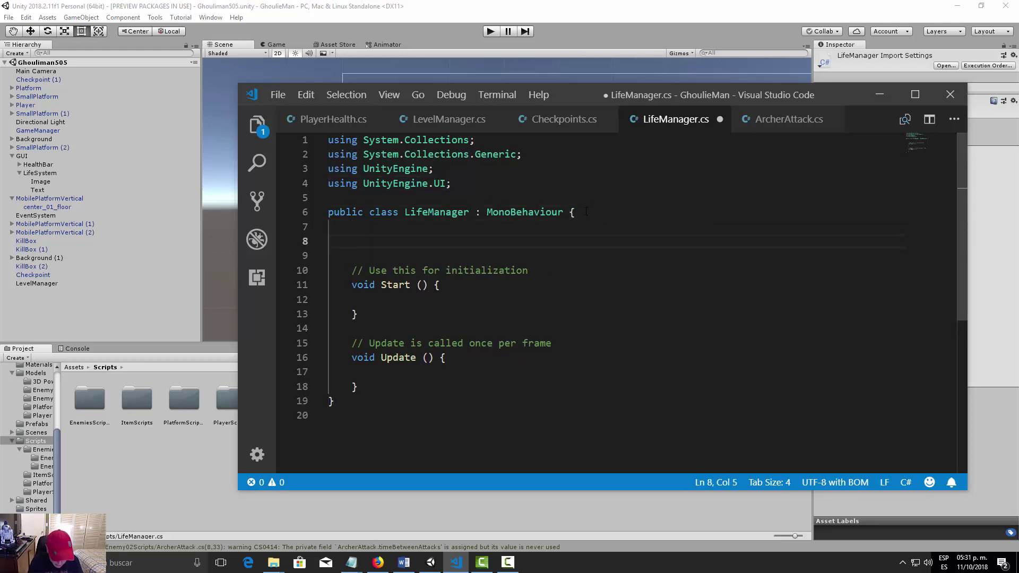
type("public ")
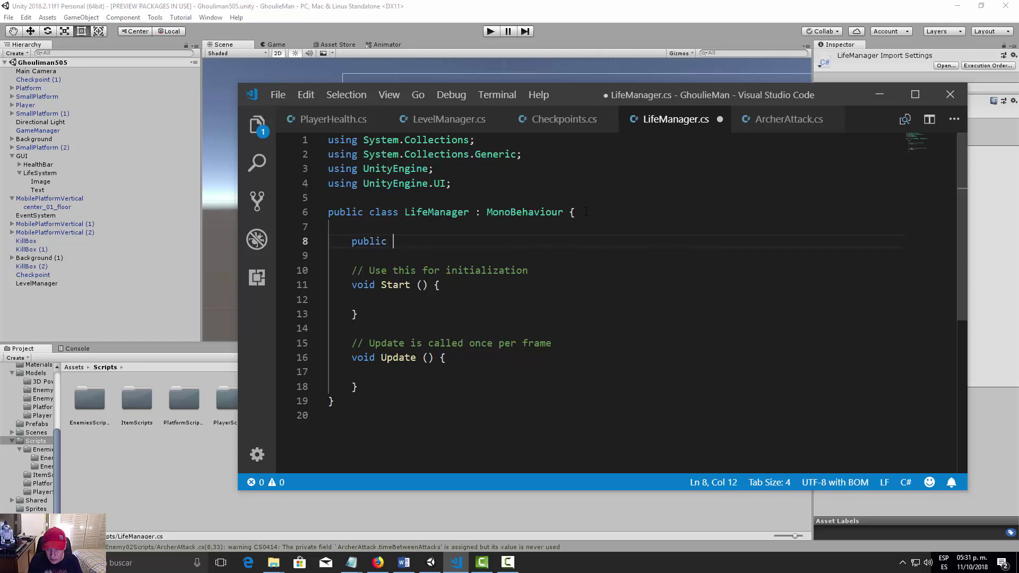
type("int start")
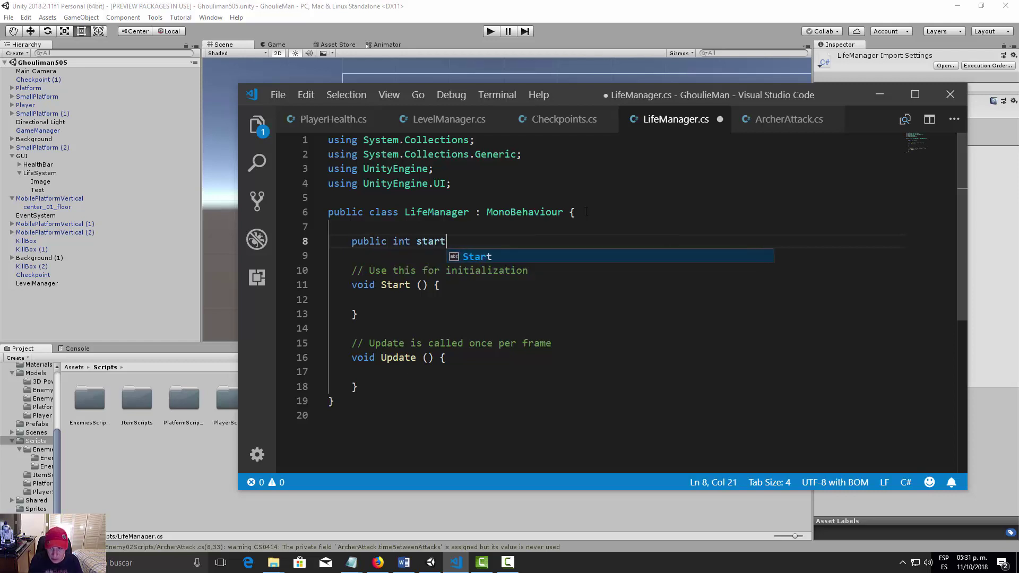
type("ingLives")
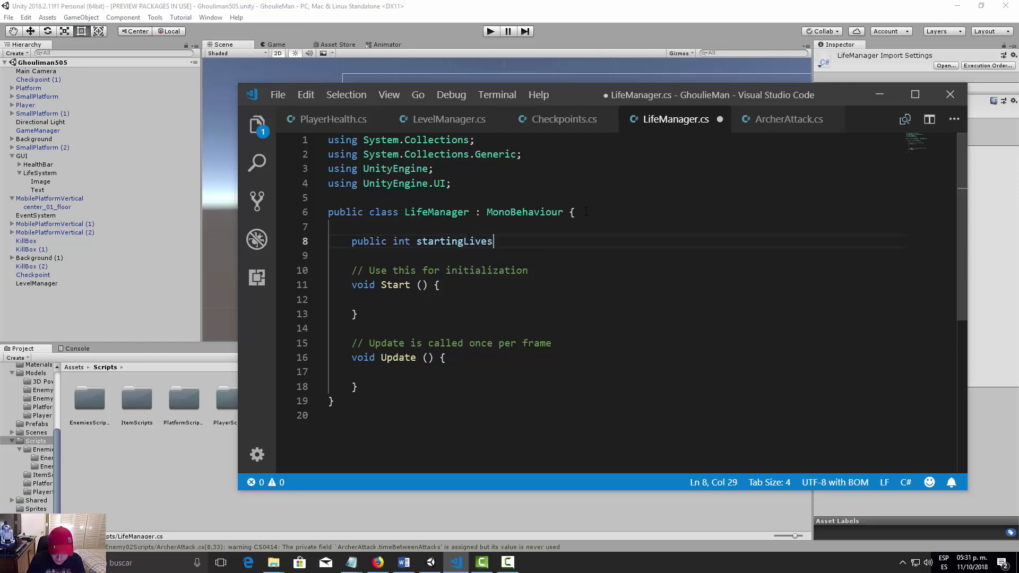
type(";")
key("Return")
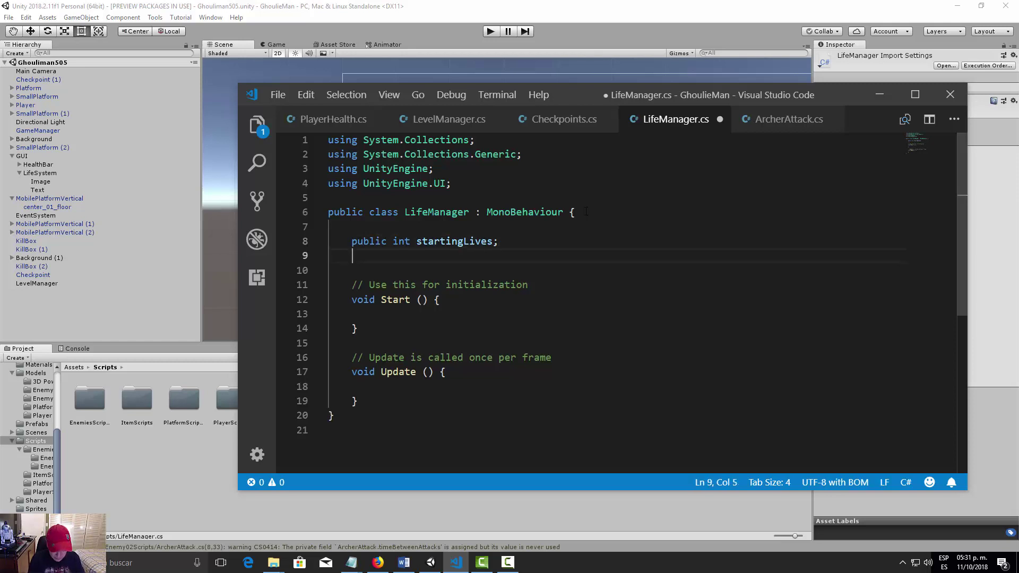
type("privat")
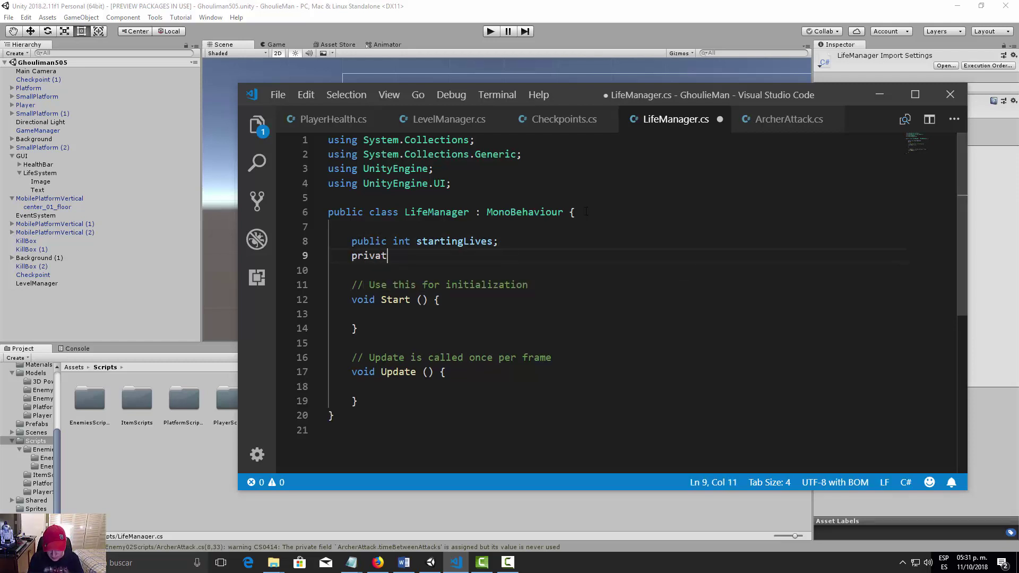
type("e int li")
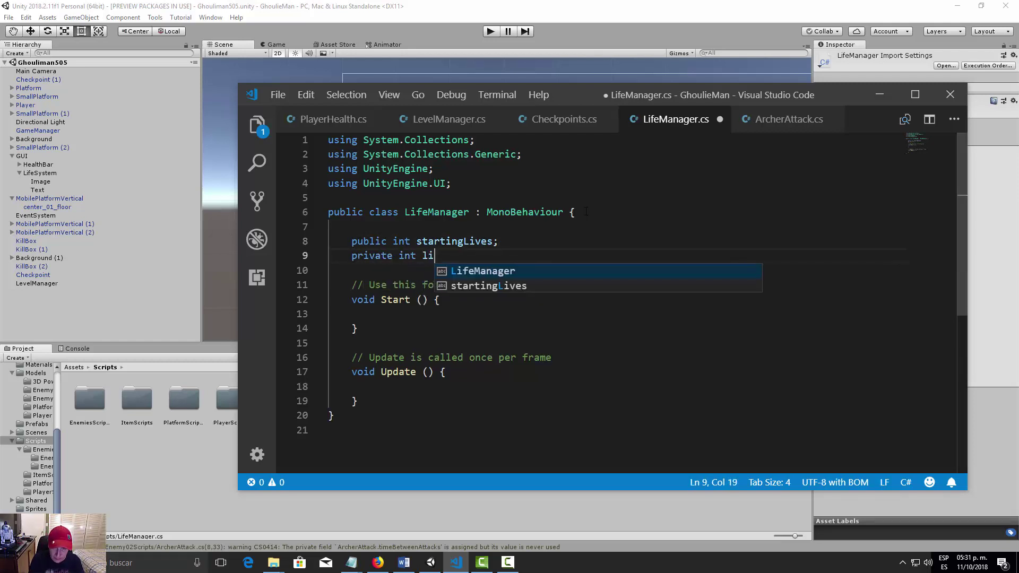
type("feCounter")
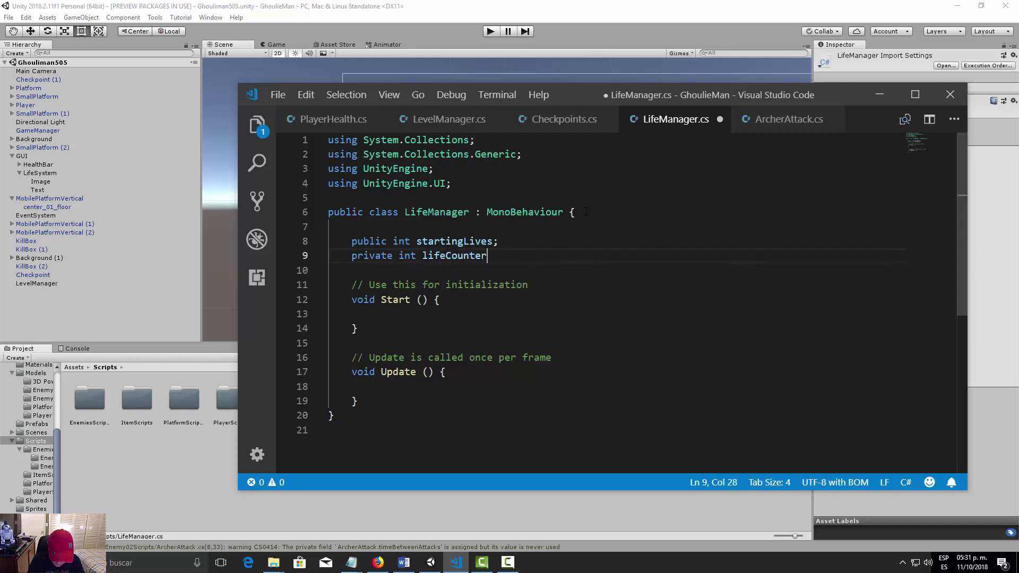
type(";")
key("Return")
type("p")
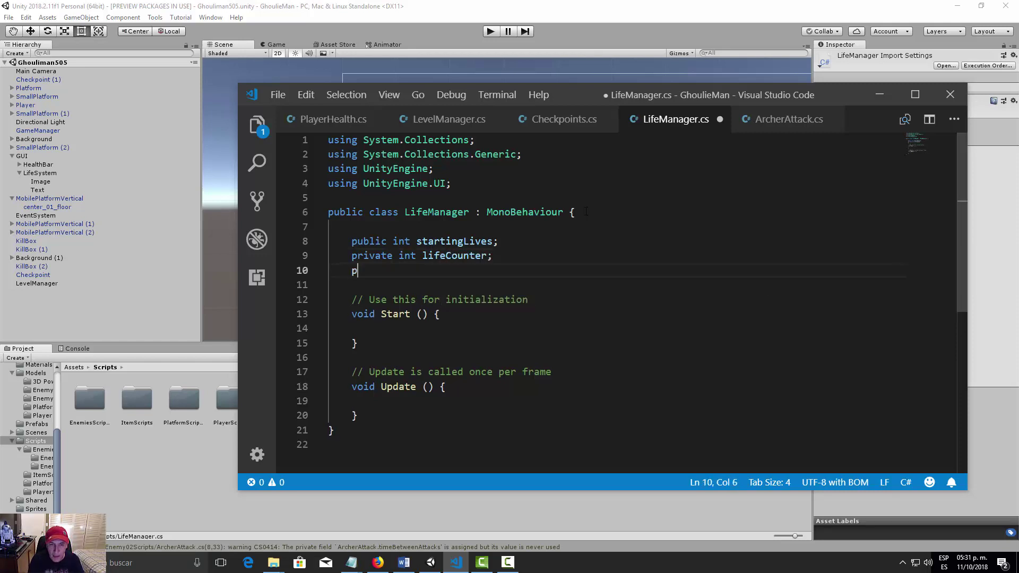
type("rivate ")
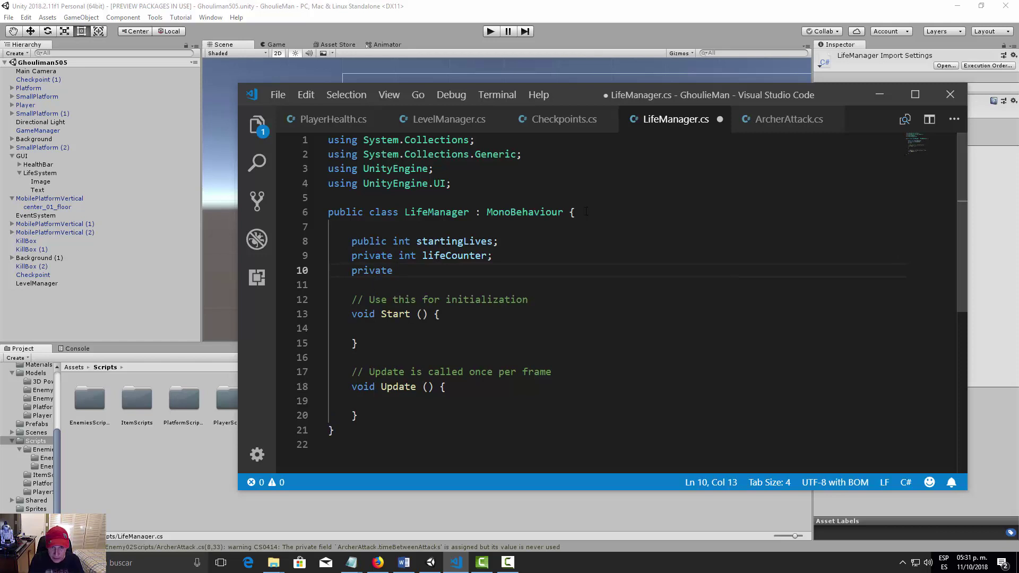
type("Text ")
type("lifeText")
type(";")
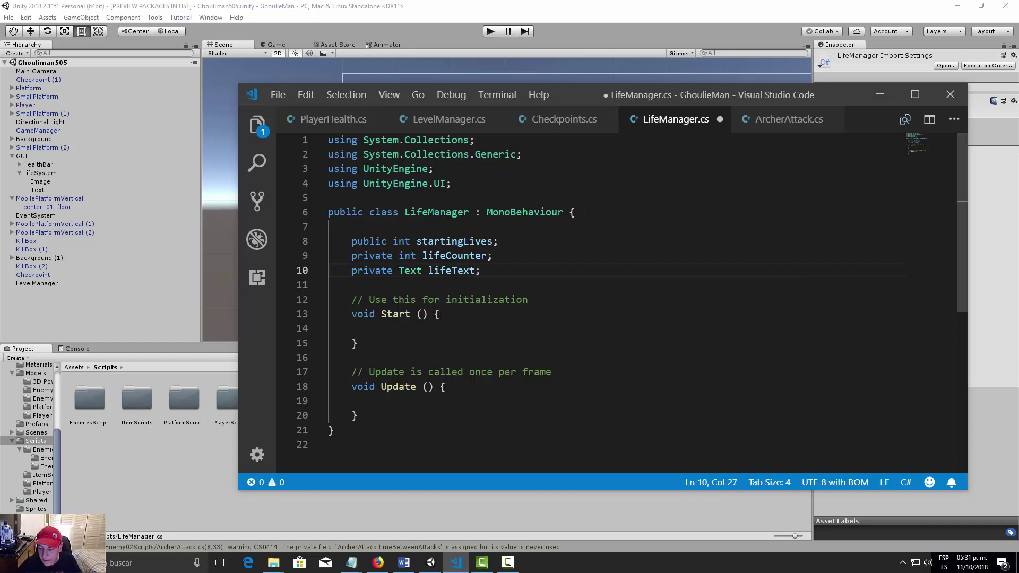
Step: In Start(), assign lifeText = GetComponent<Text>() and save the script
left_click(478, 319)
key("Return")
key("Return")
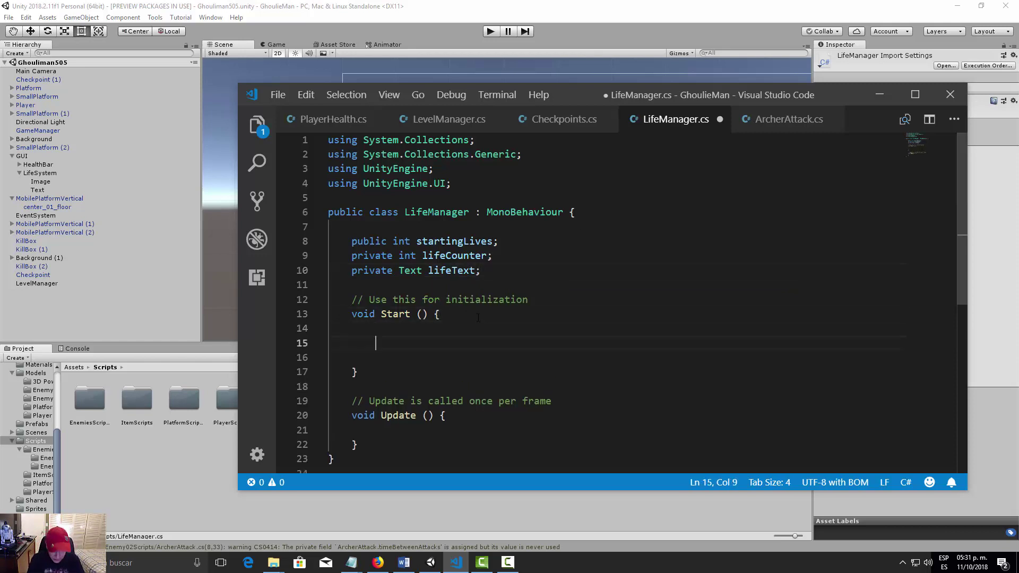
type("lifeT")
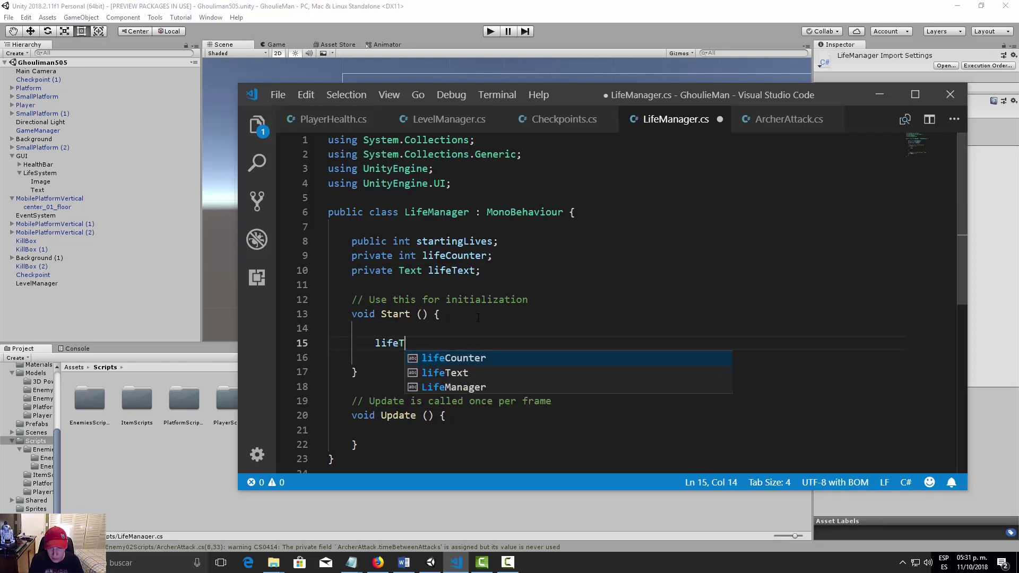
type("ext = ")
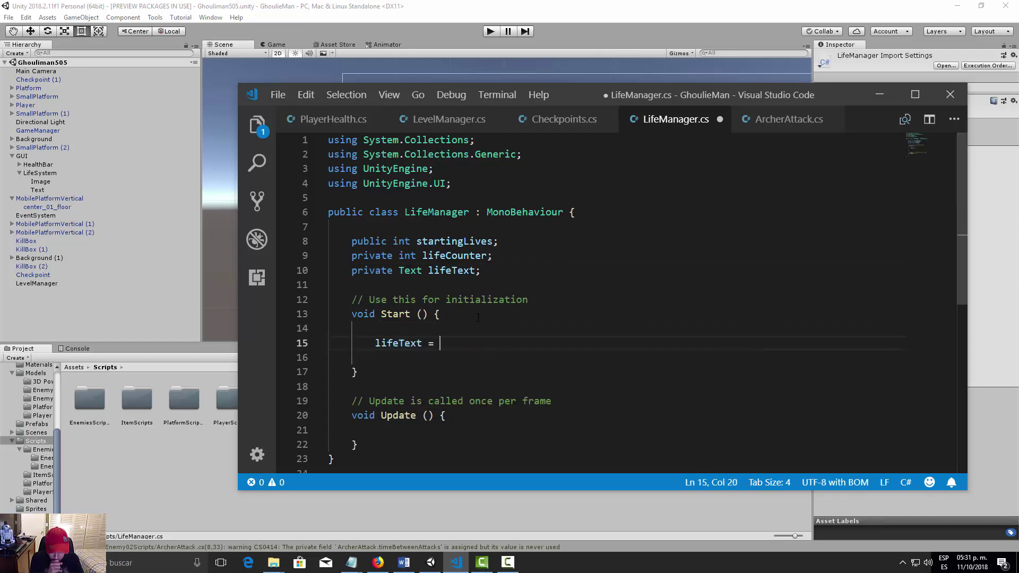
type("Get")
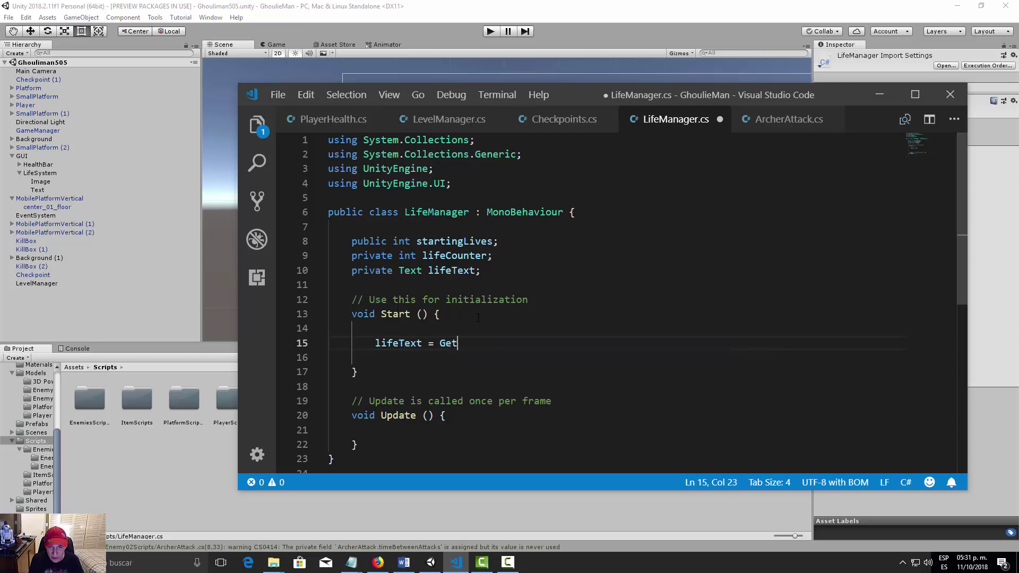
type("Componen")
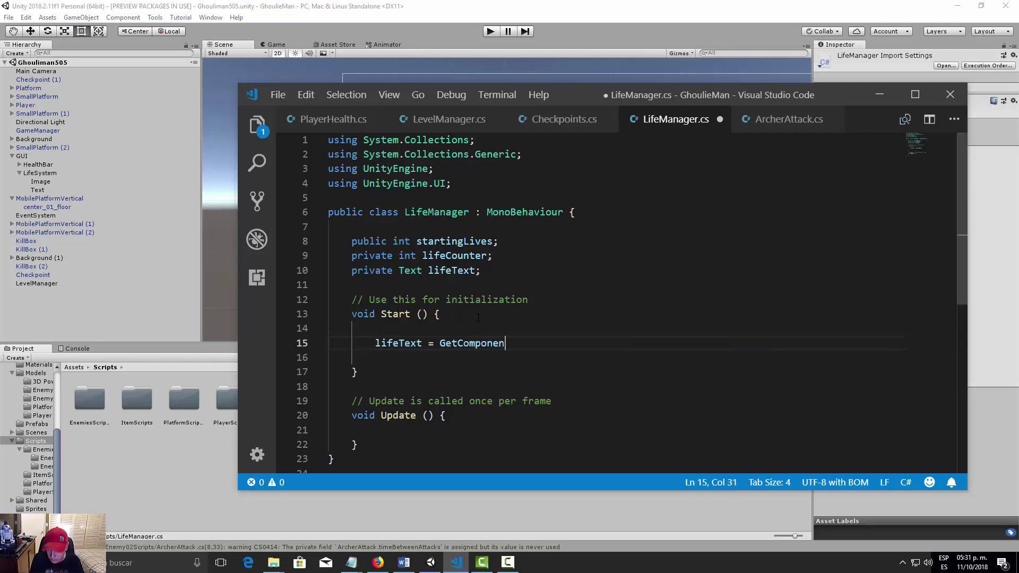
type("t >")
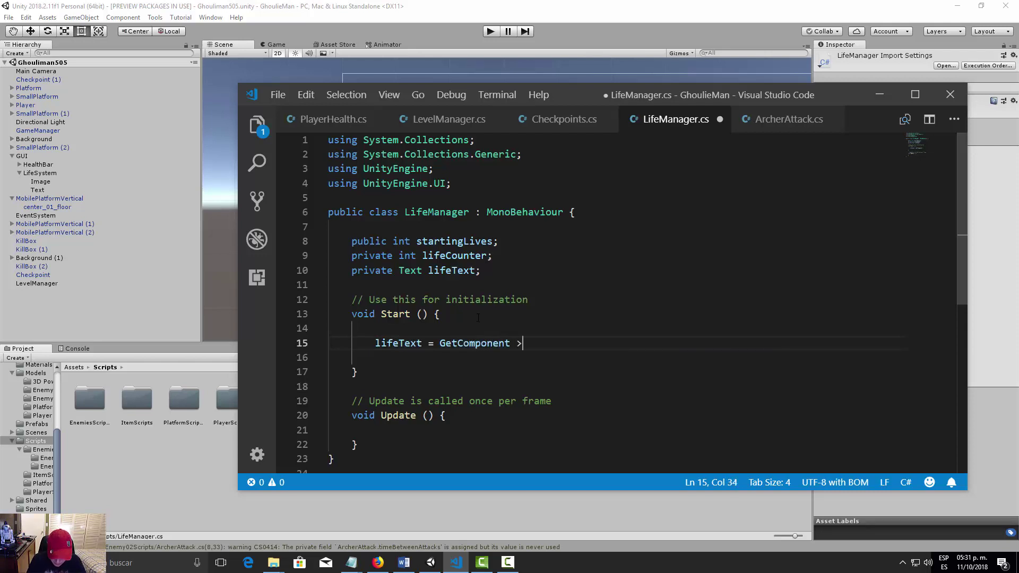
type("<>")
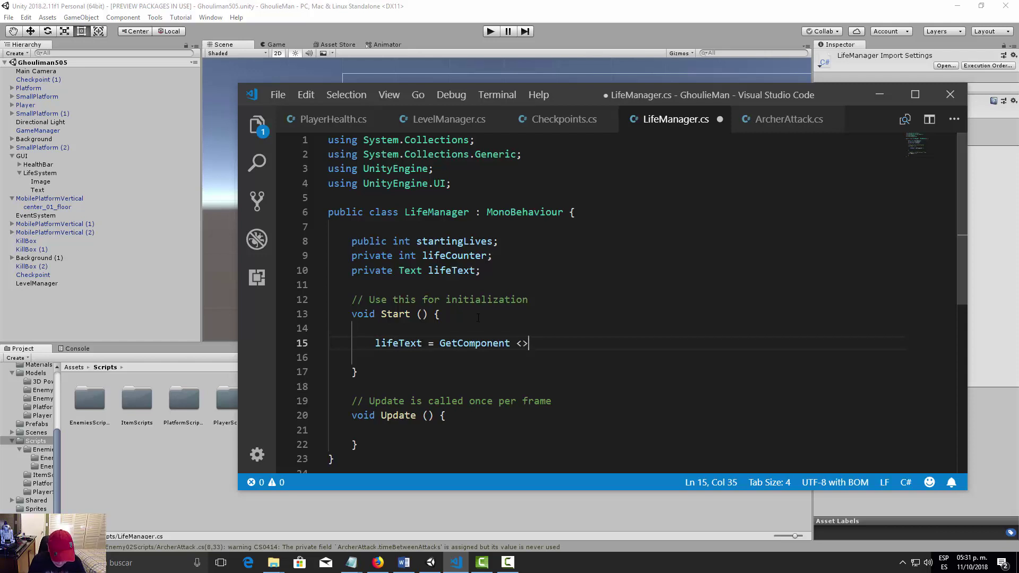
type("Text")
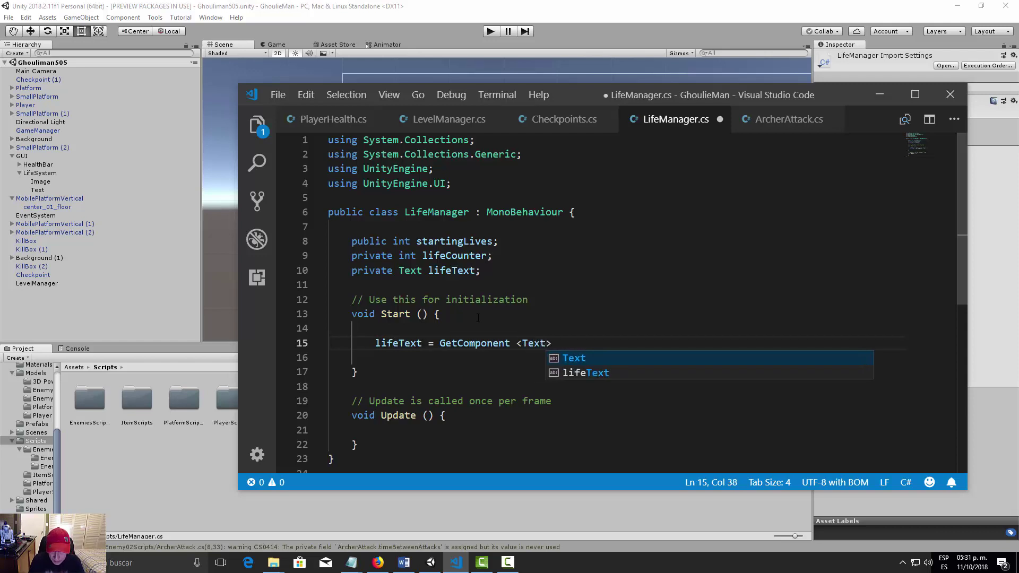
type(">(")
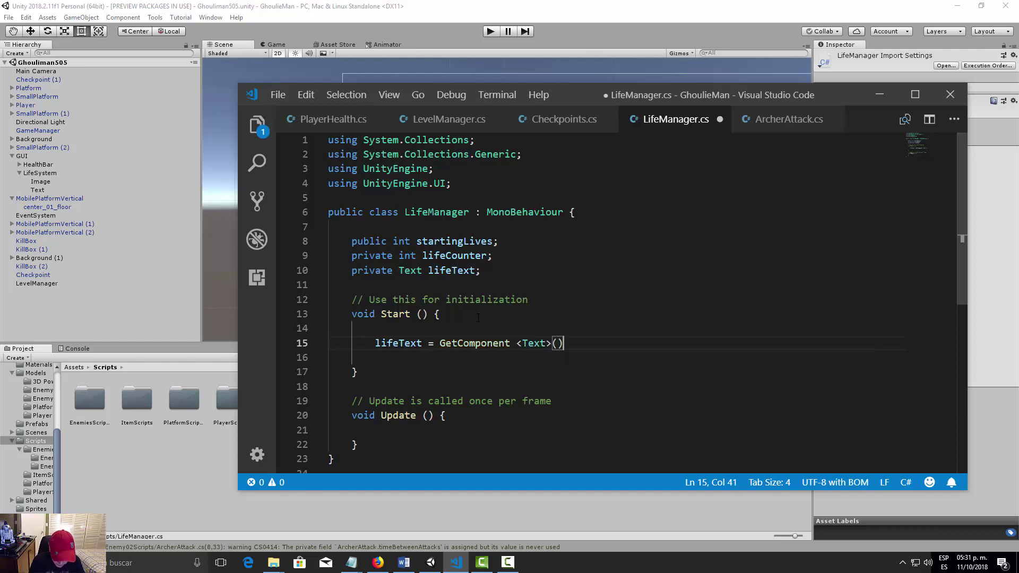
type(";")
key("ctrl+s")
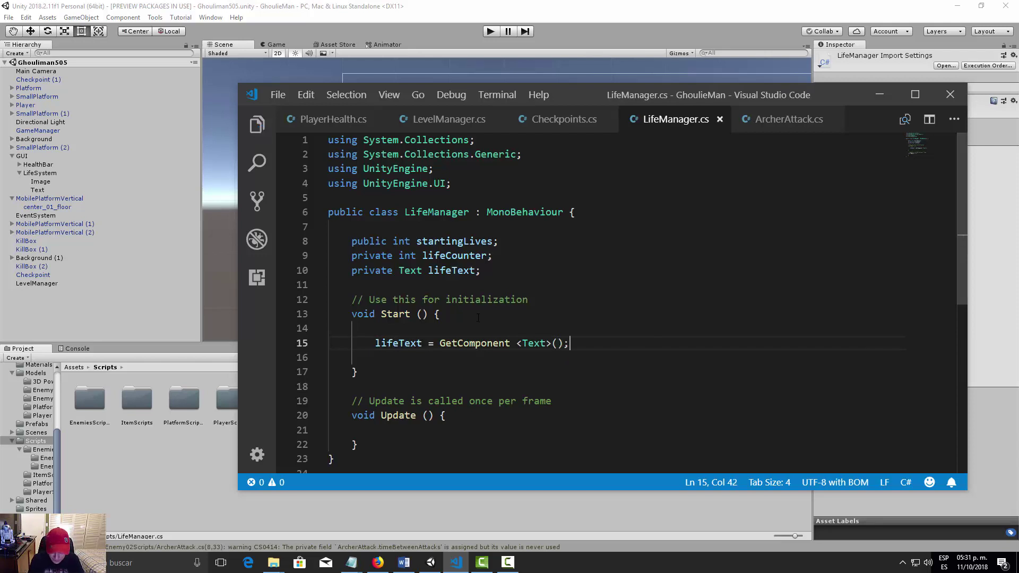
Step: Add 'lifeCounter = startingLives;' in Start() and save LifeManager.cs
key("Return")
type("lif")
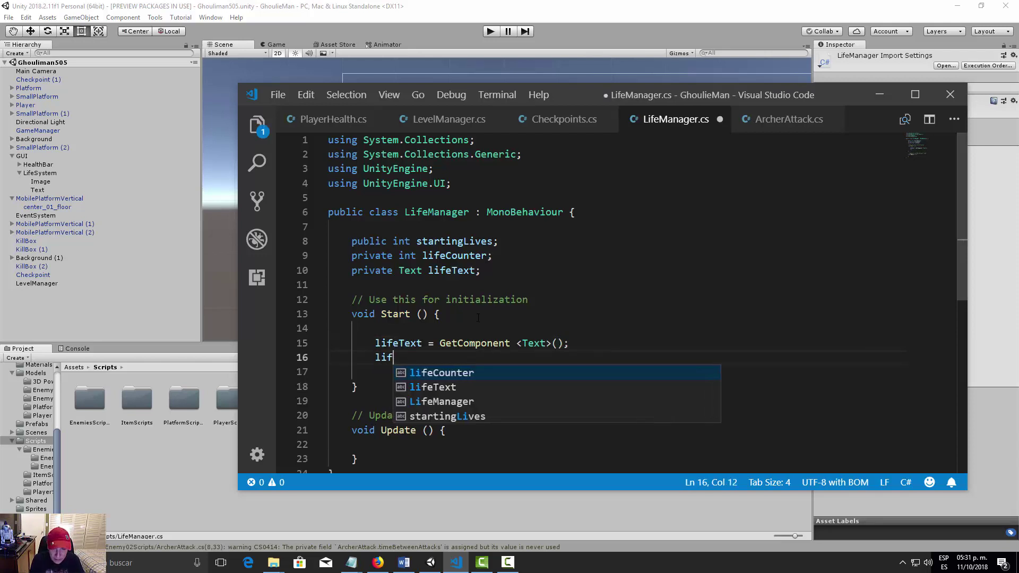
type("eCounte")
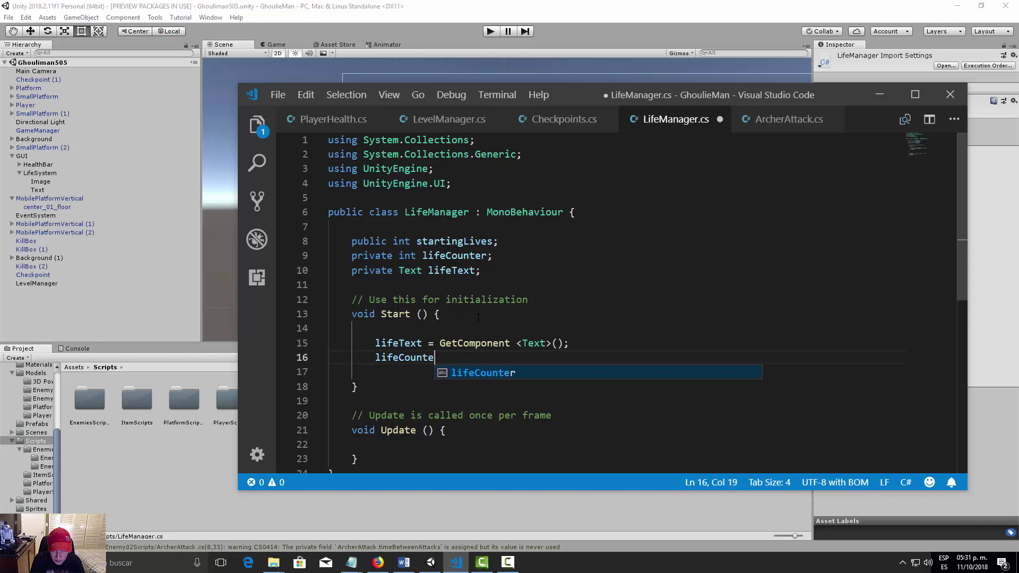
type("r = ")
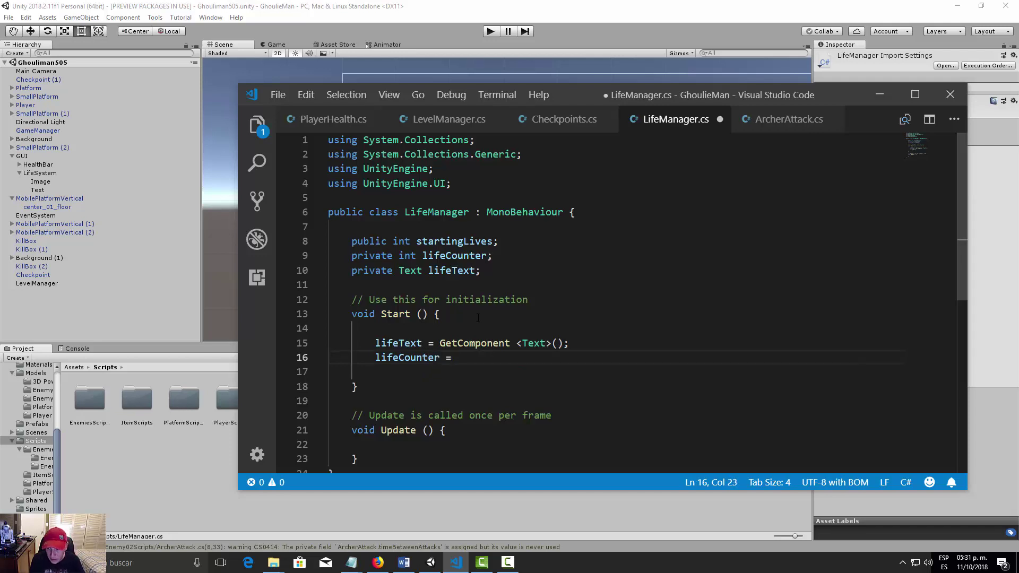
type("starti")
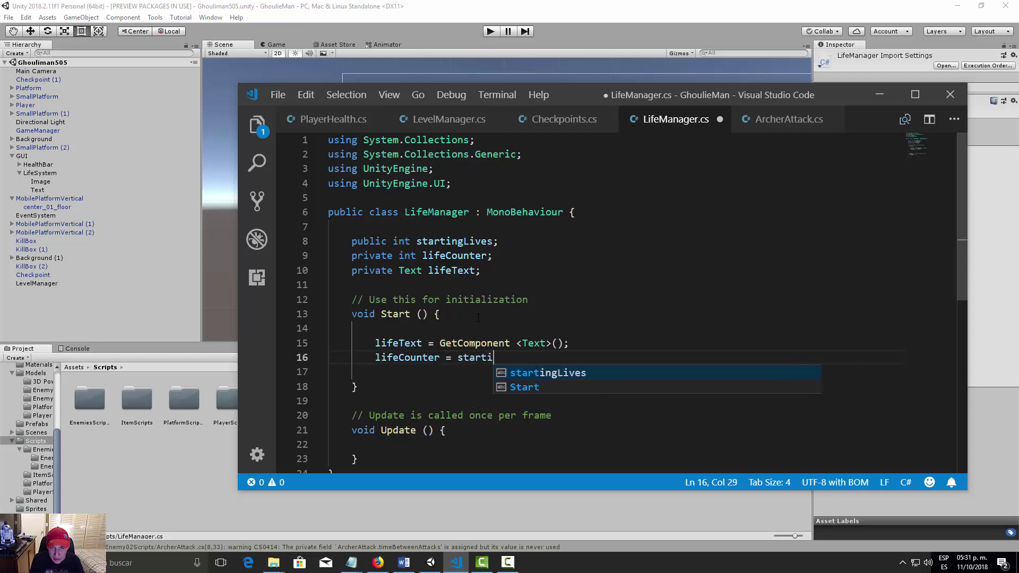
type("ng")
key("Tab")
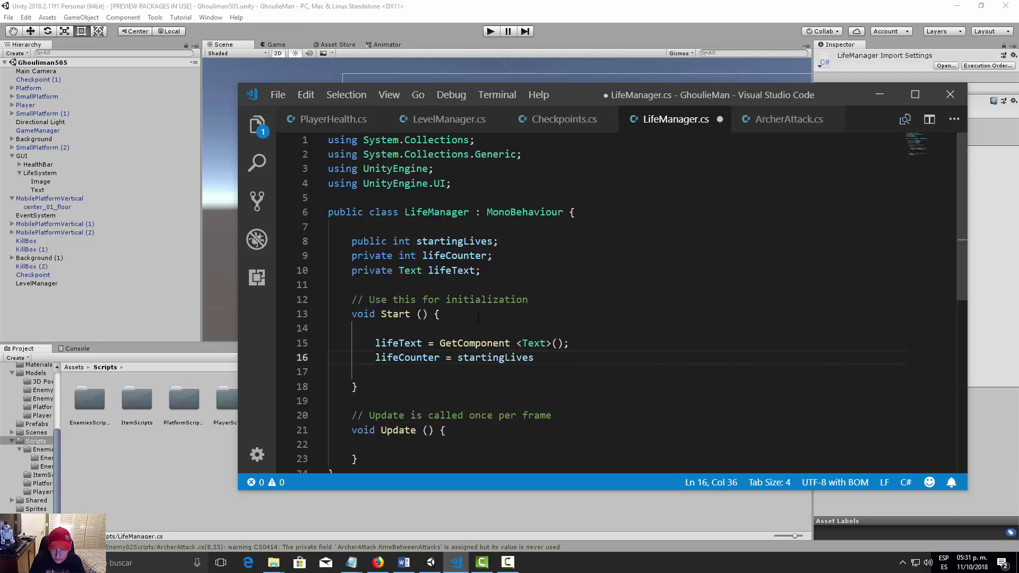
key("Down")
type(";")
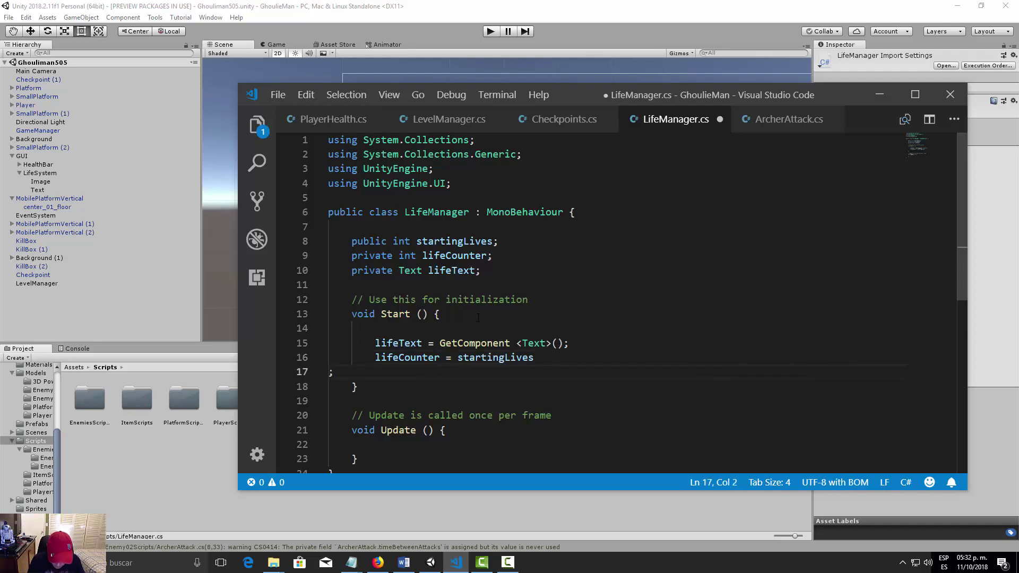
key("BackSpace")
key("BackSpace")
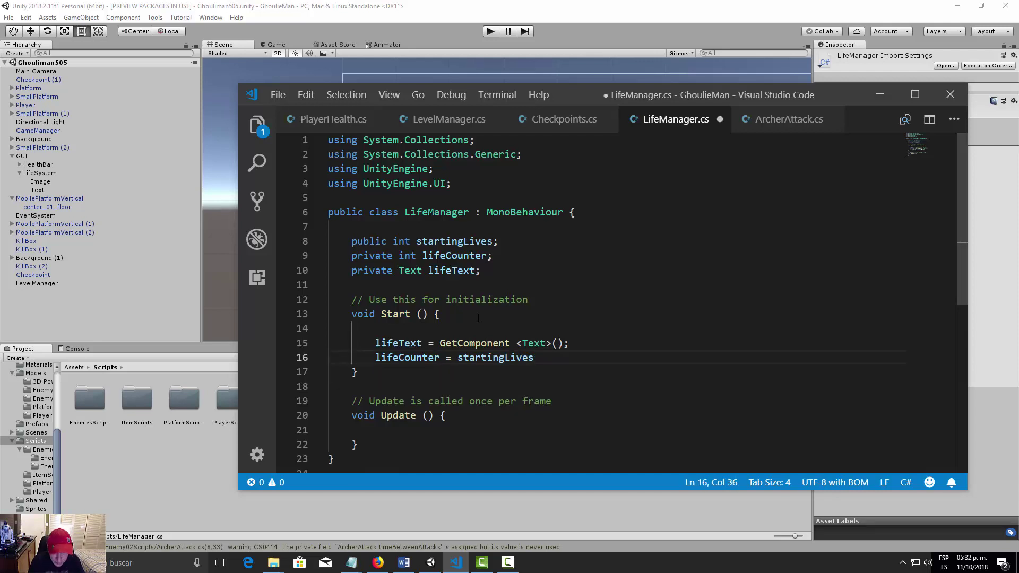
key("ctrl+s")
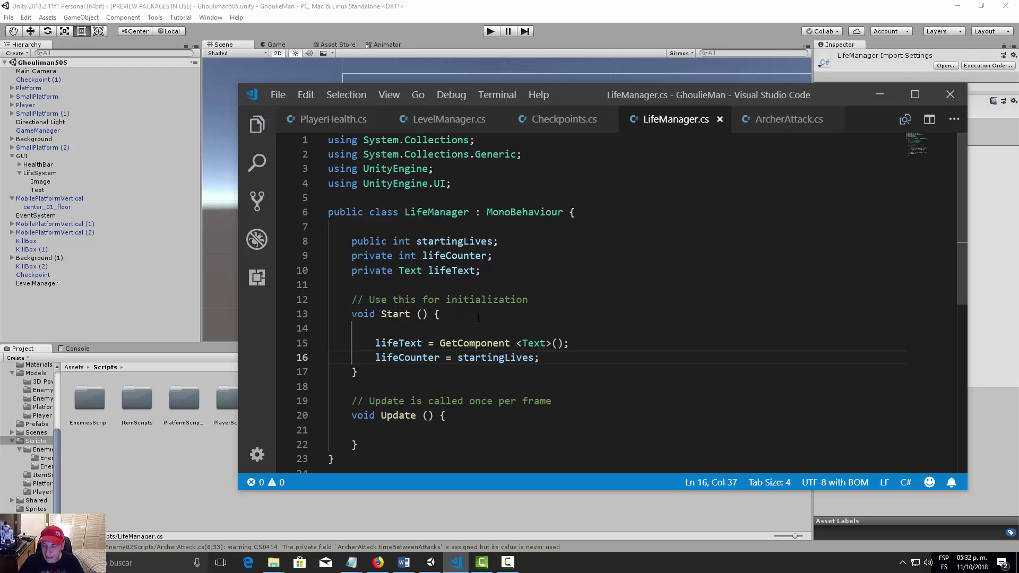
scroll(482, 374, "down", 2)
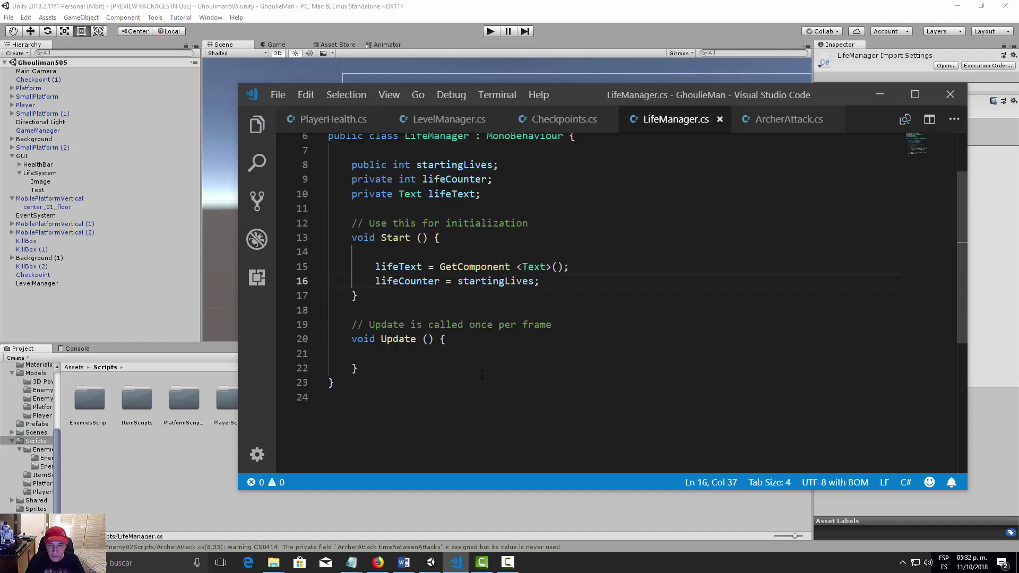
Step: In Update, set lifeText.text = "X " + lifeCounter and save LifeManager.cs
left_click(466, 338)
key("Return")
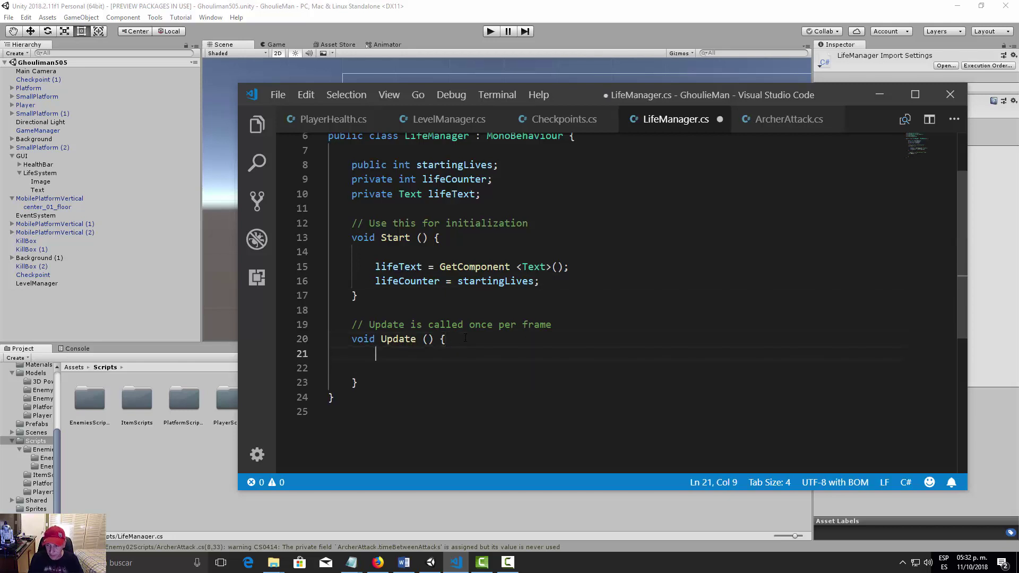
key("Return")
type("lif")
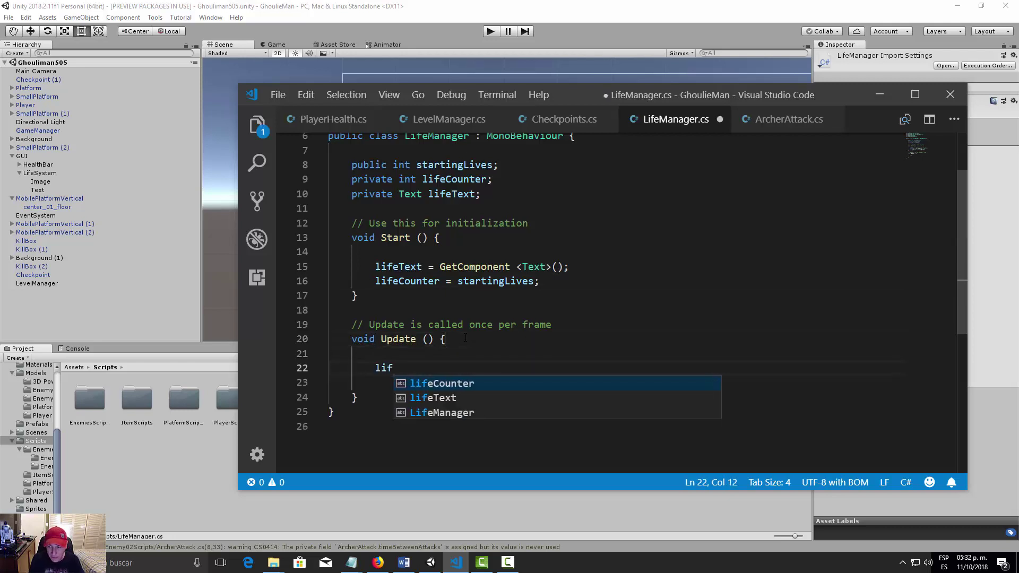
type("eText")
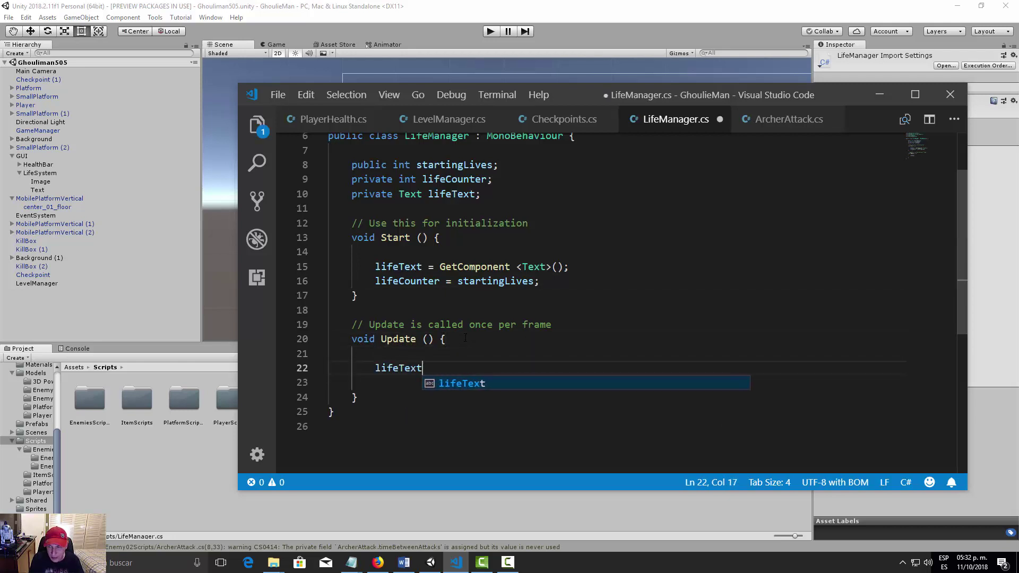
type(".tex")
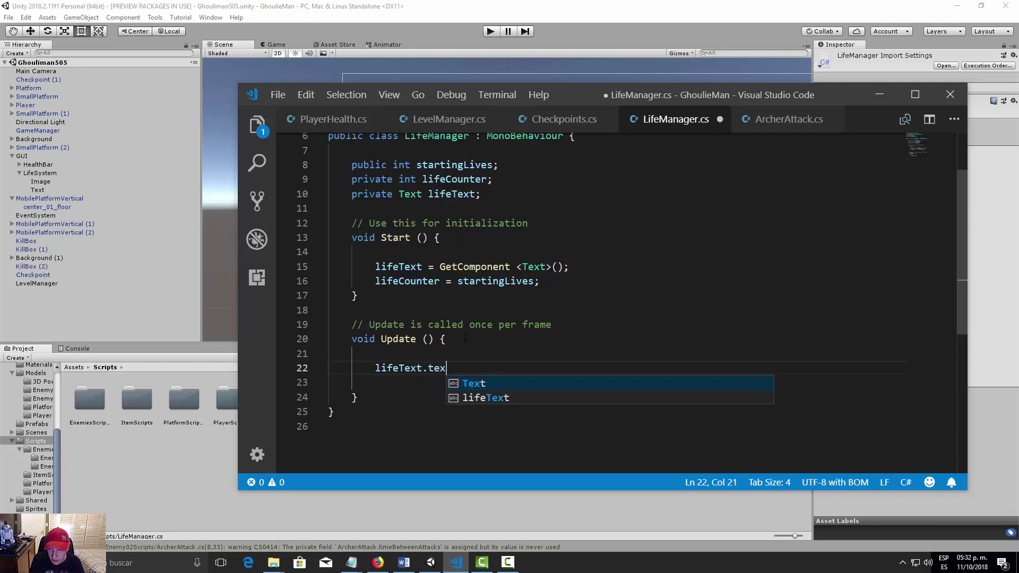
type("t = ")
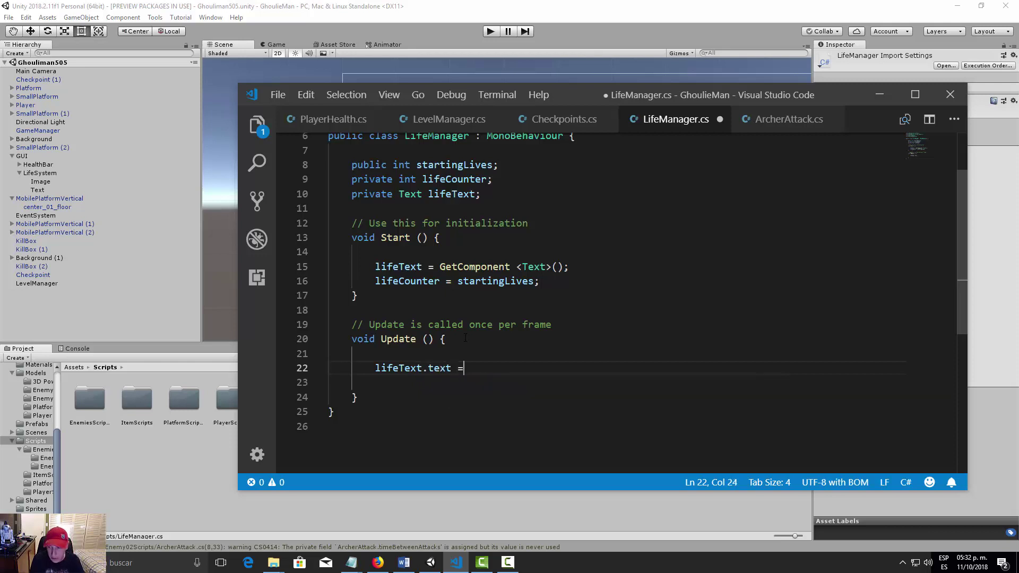
type("\"")
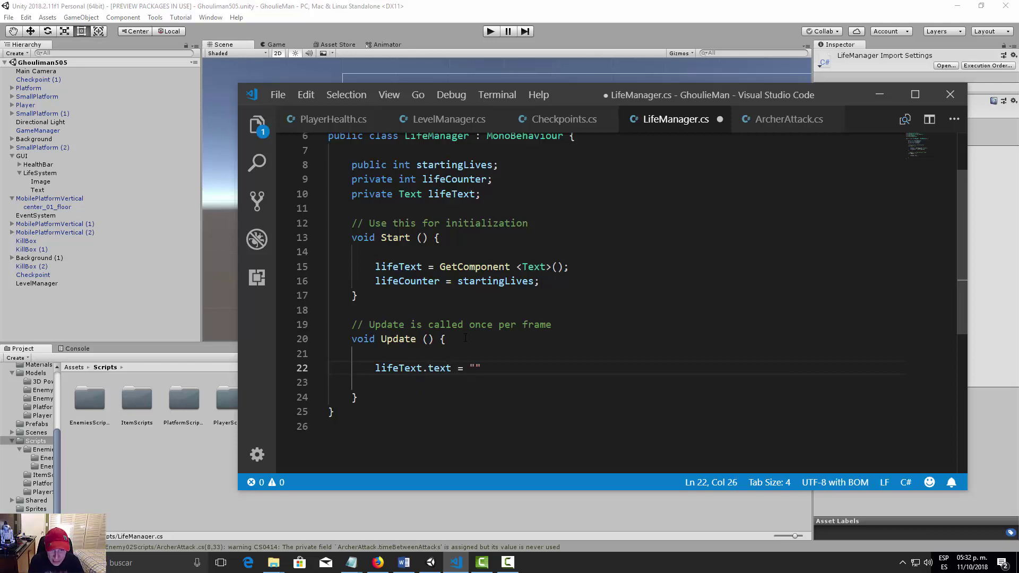
type("X")
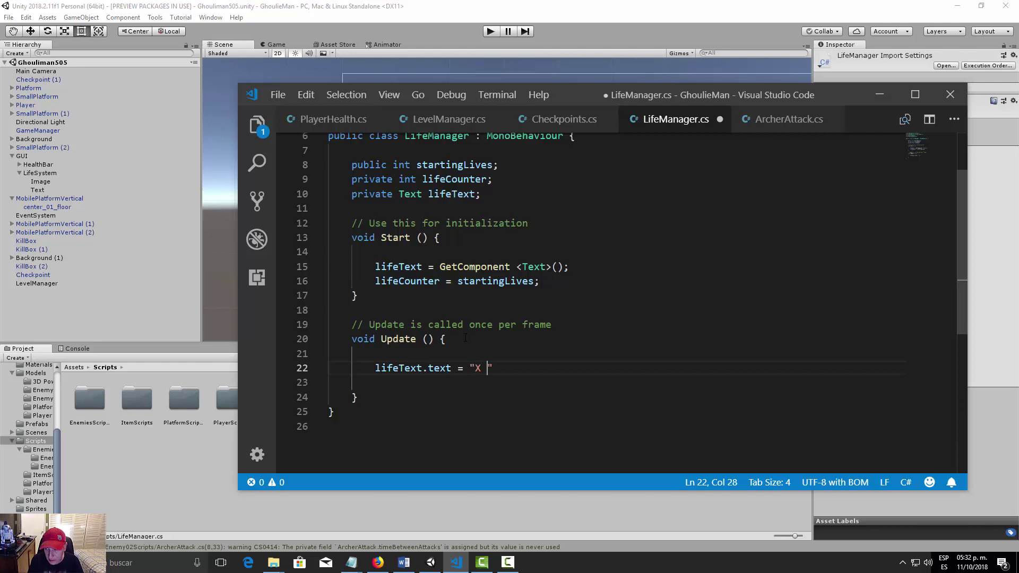
type(" \" ")
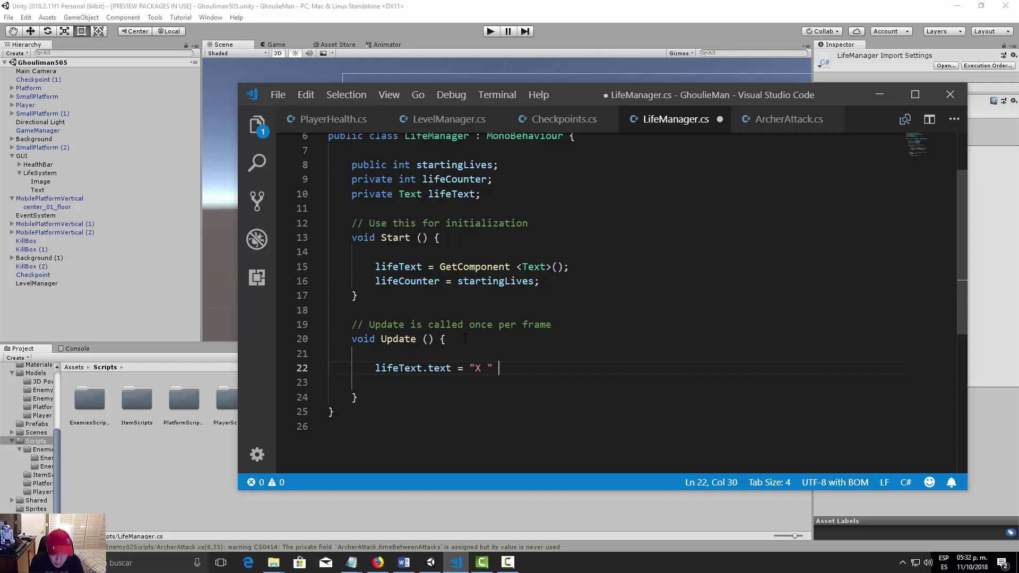
type("+ li")
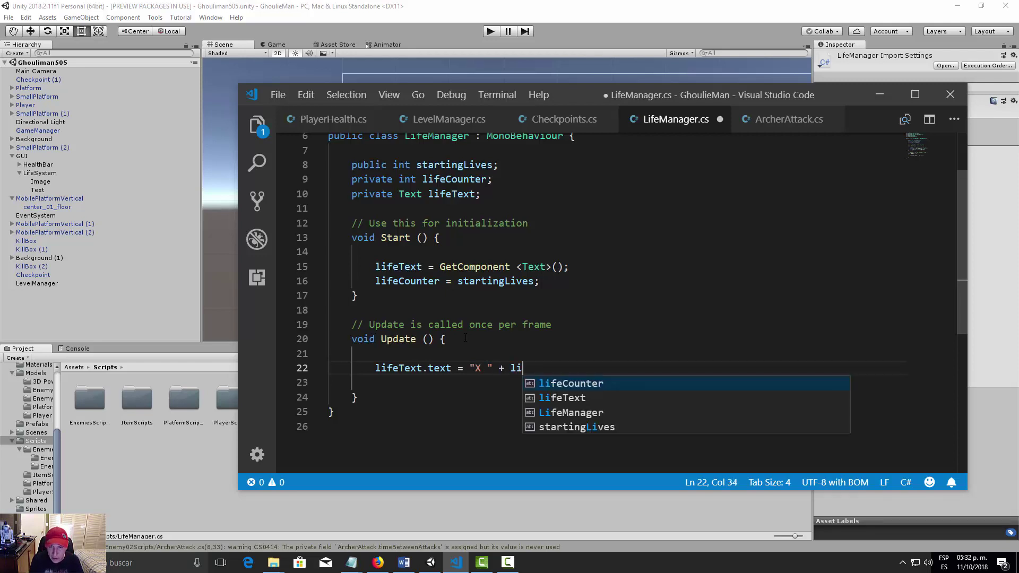
type("fe")
key("Return")
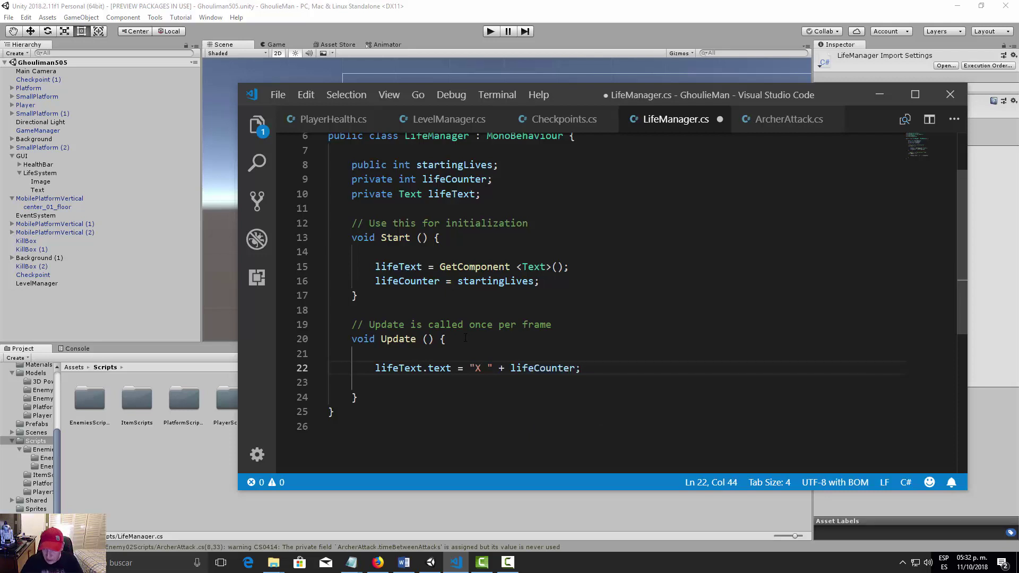
key("ctrl+s")
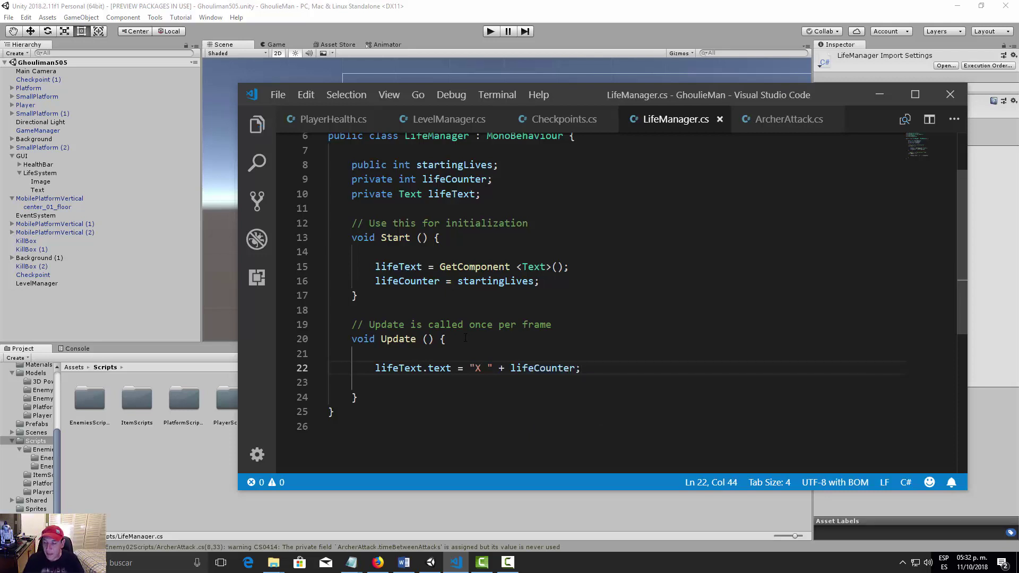
Step: On the lives Text object, set Life Manager's Starting Lives to 2 and run the game
left_click(504, 3)
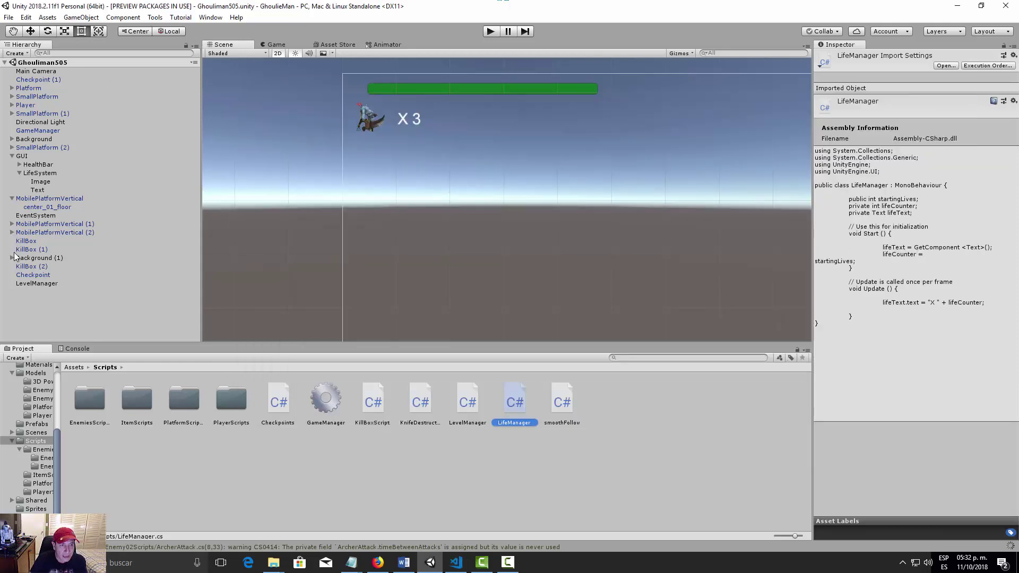
left_click(37, 191)
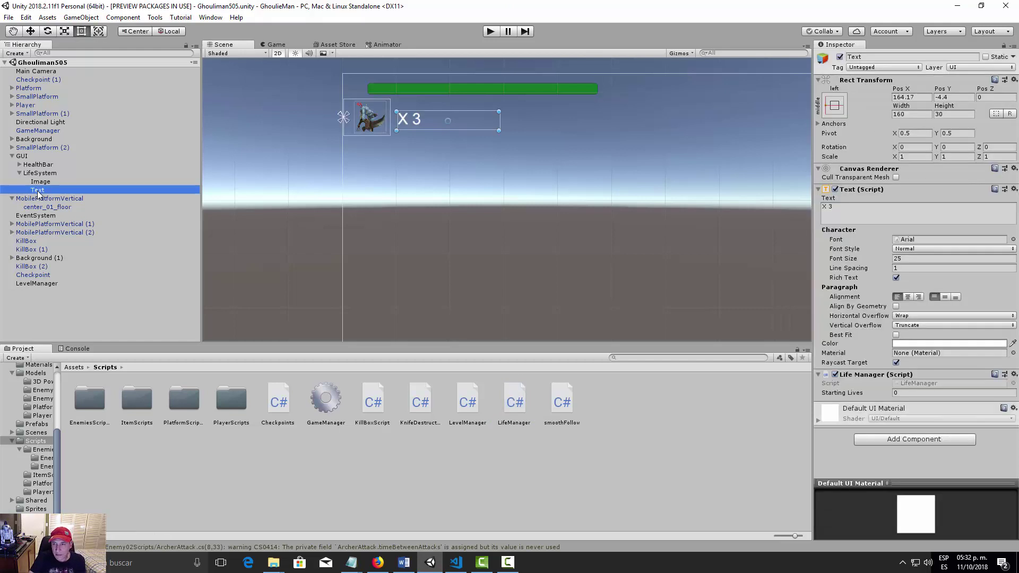
left_click(837, 207)
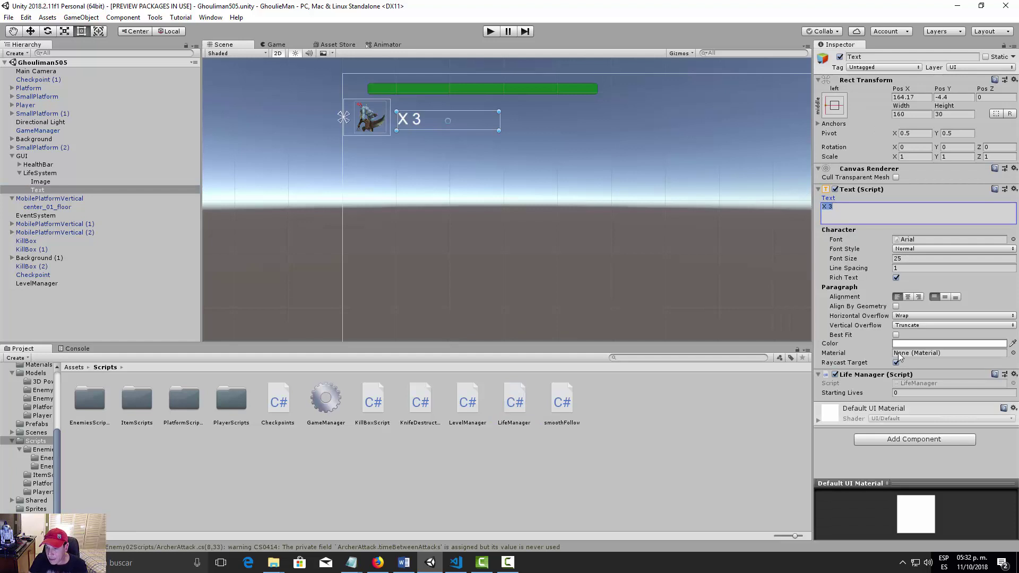
left_click(901, 394)
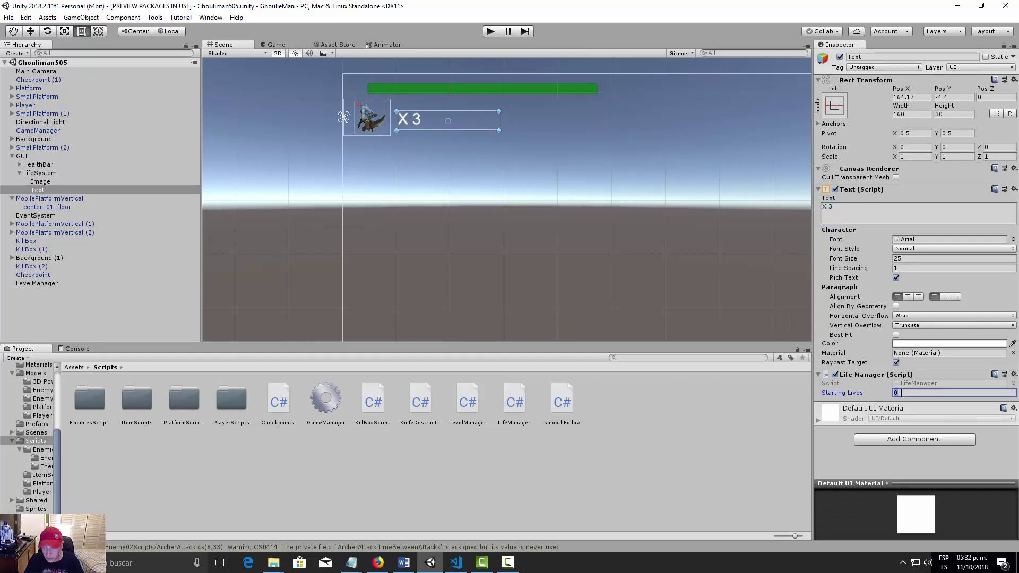
type("2")
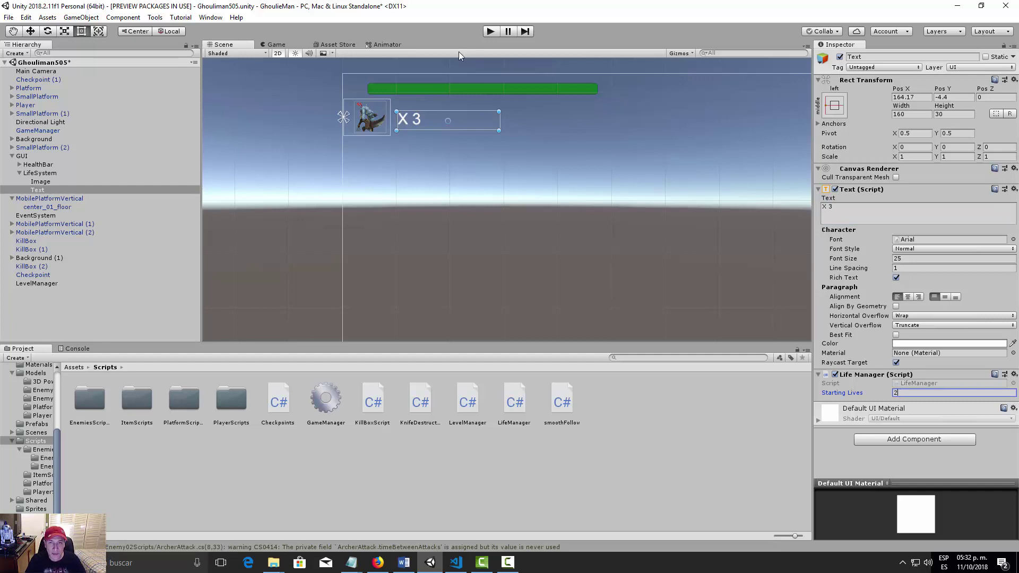
left_click(492, 32)
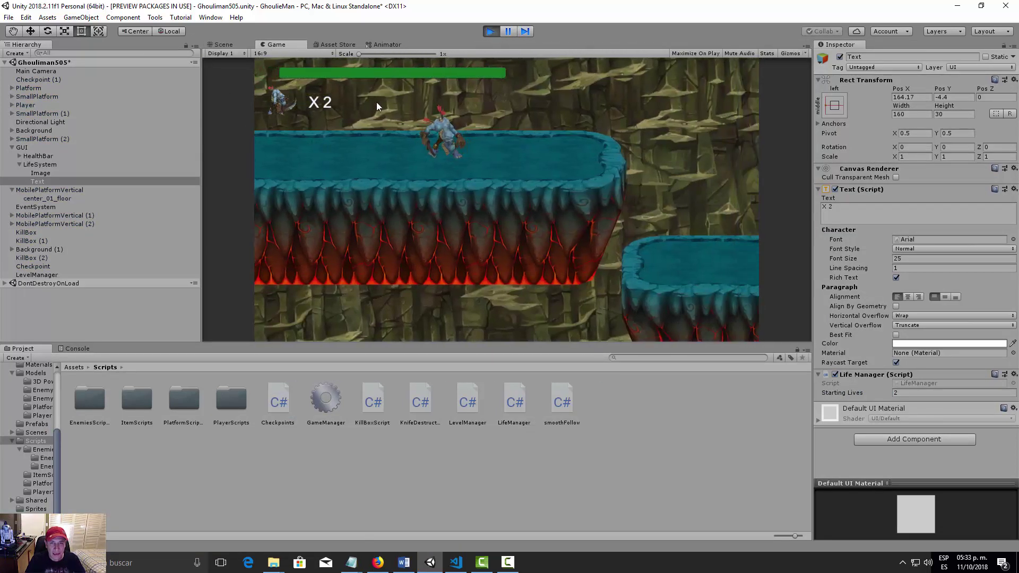
Step: Stop the test run and save the scene
left_click(496, 31)
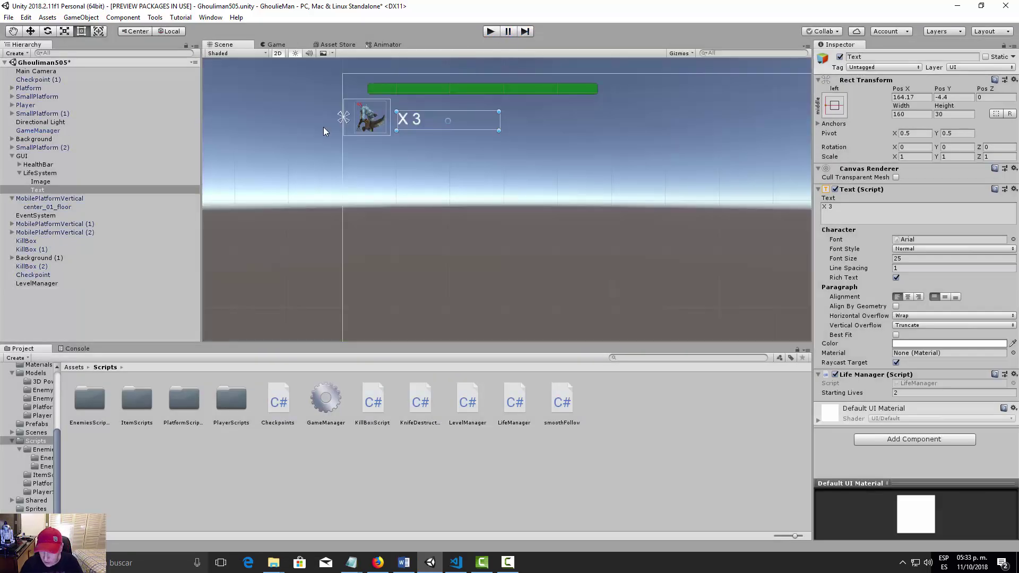
key("ctrl+s")
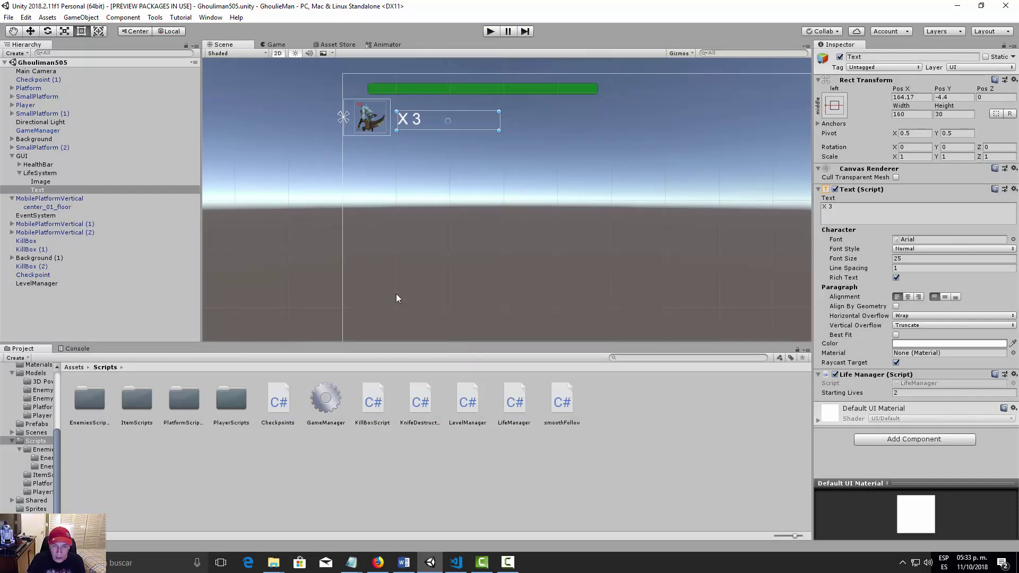
Step: Add a public void GiveLife() method below Update that does lifeCounter++
double_click(519, 400)
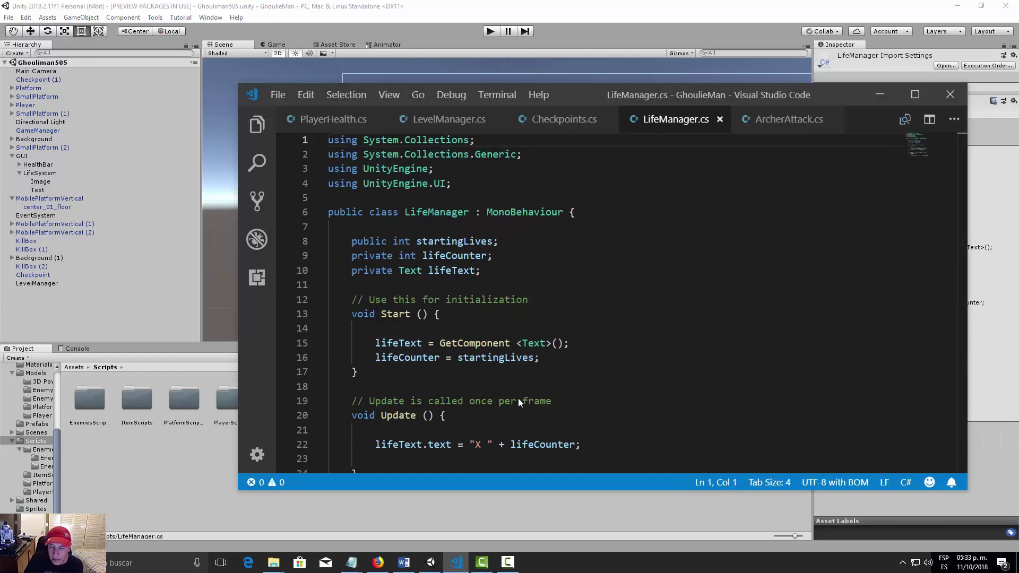
scroll(523, 419, "down", 3)
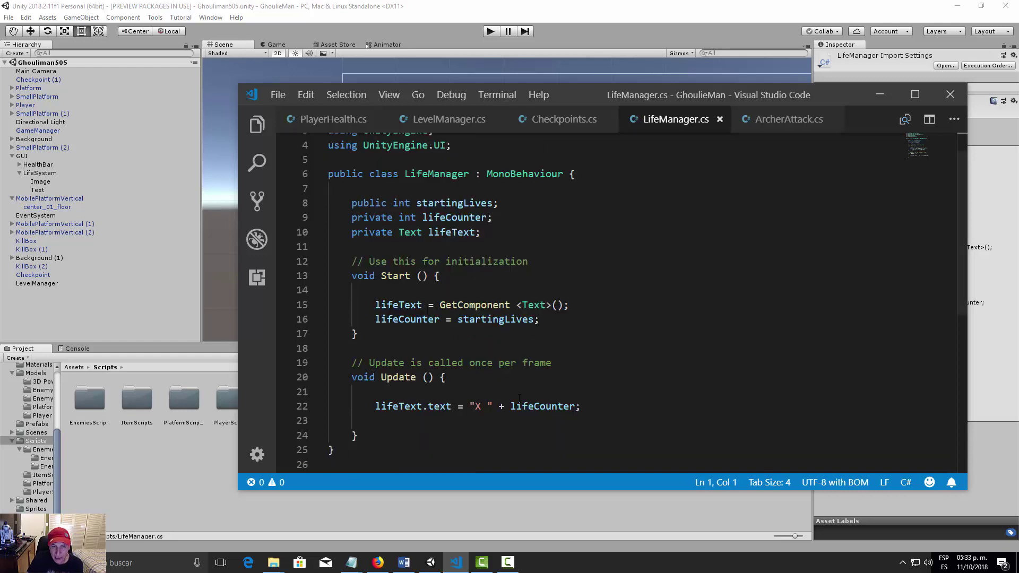
left_click(393, 355)
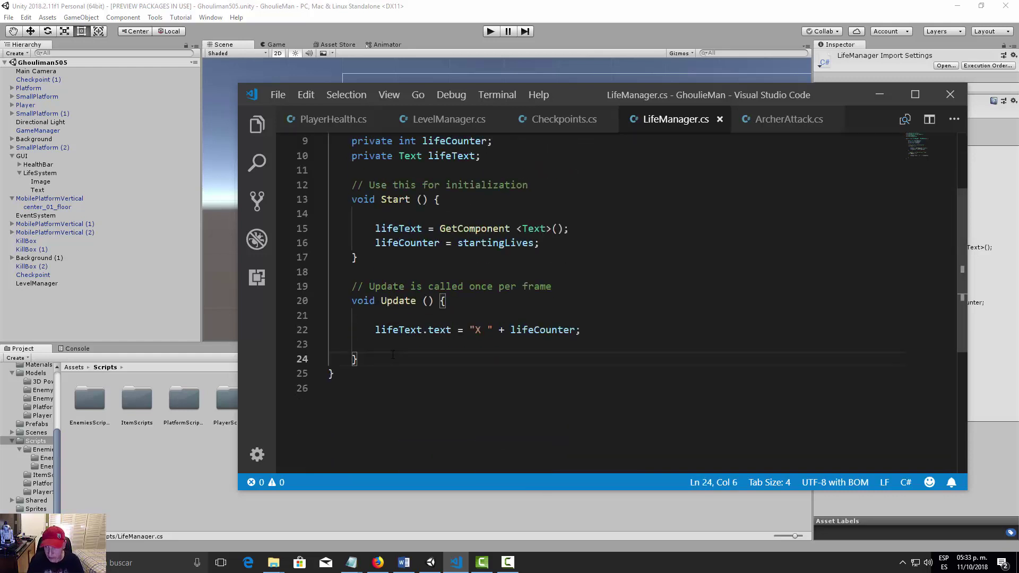
key("Return")
key("Return")
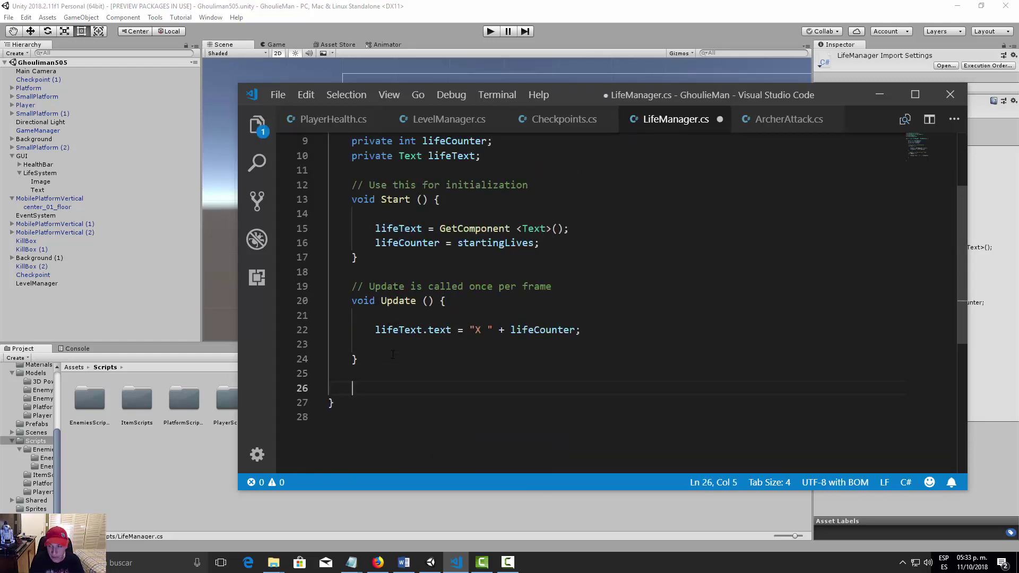
type("public voi")
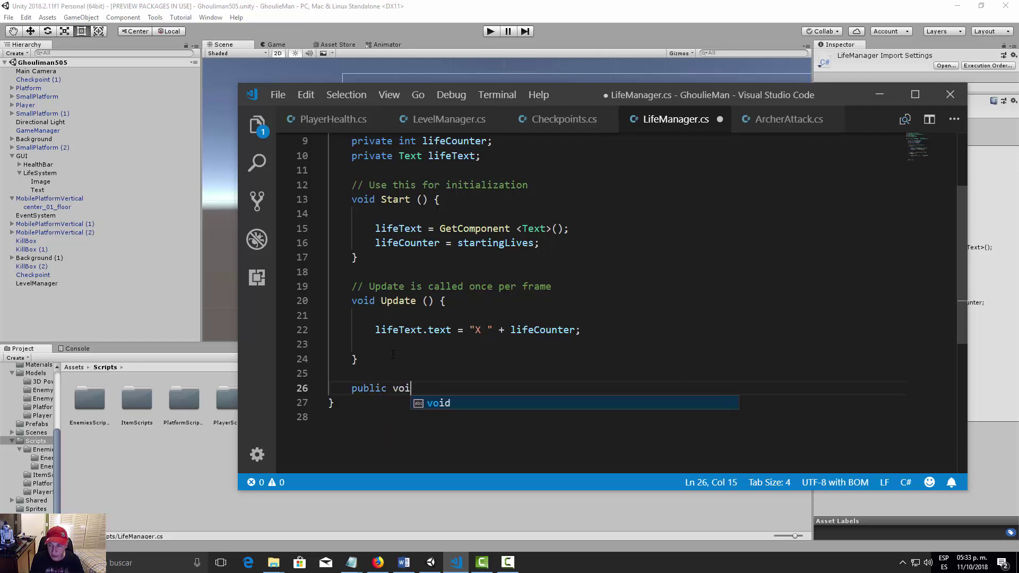
type("d GiveL")
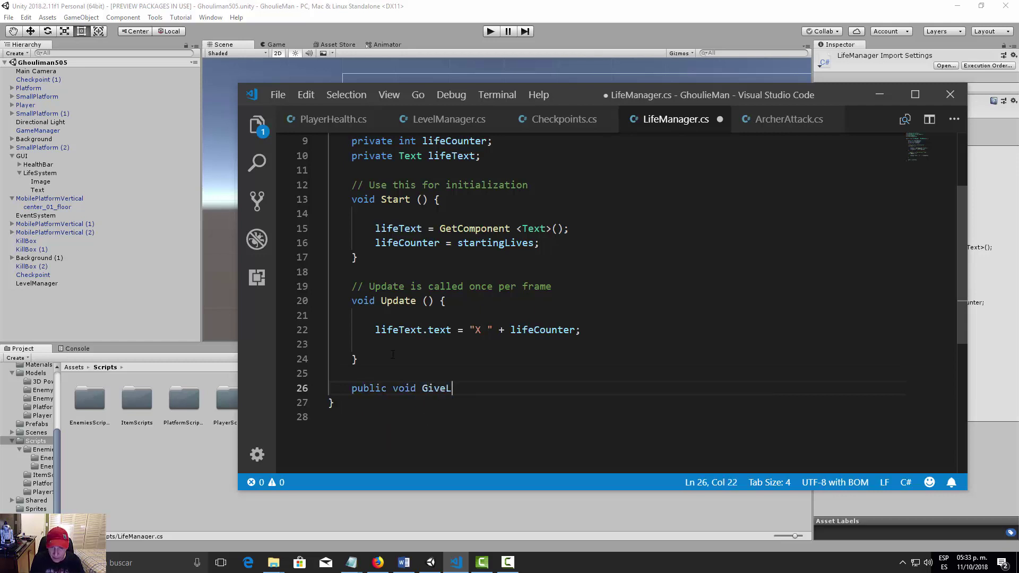
type("ife (")
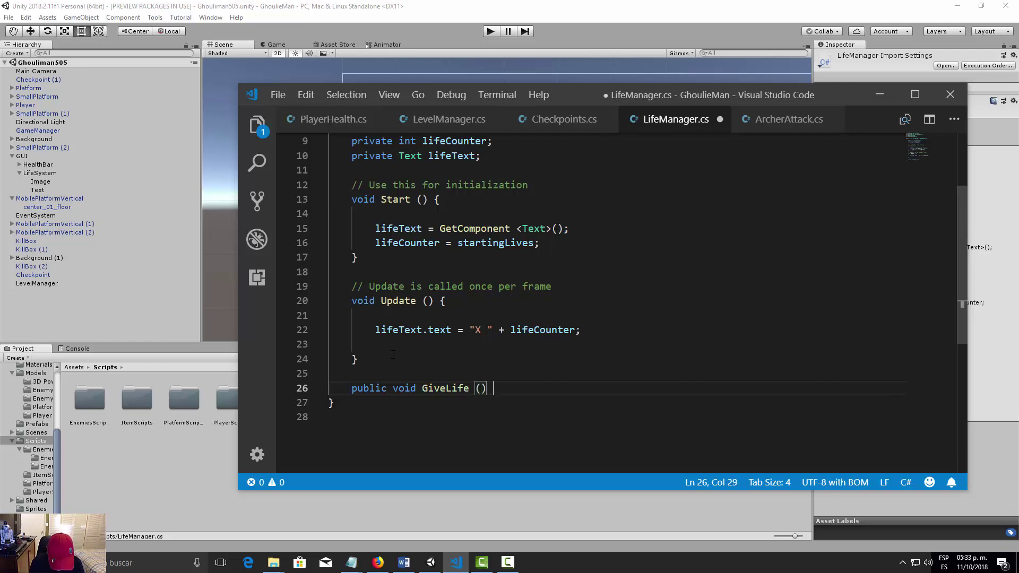
type(") {")
key("Return")
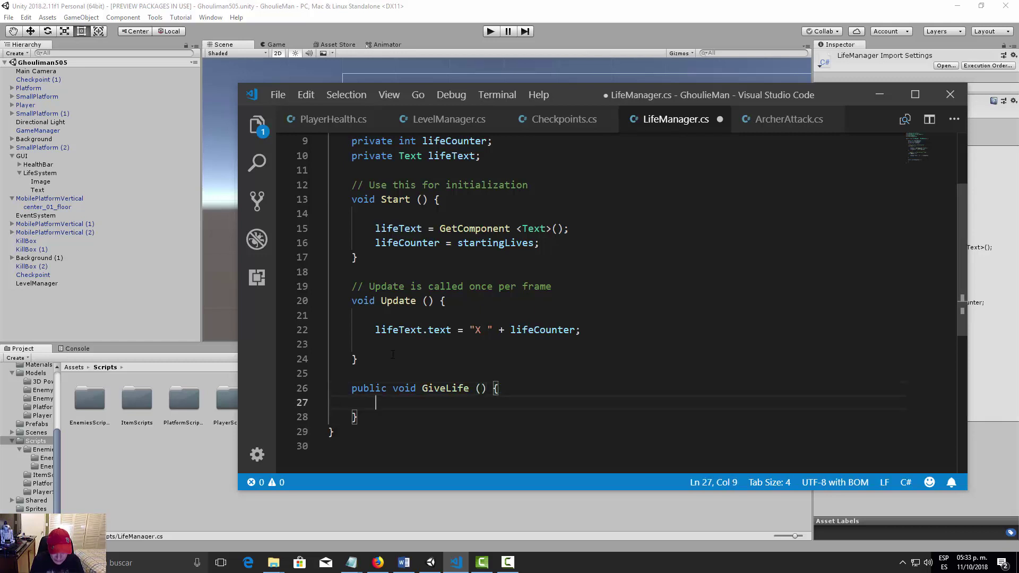
type("li")
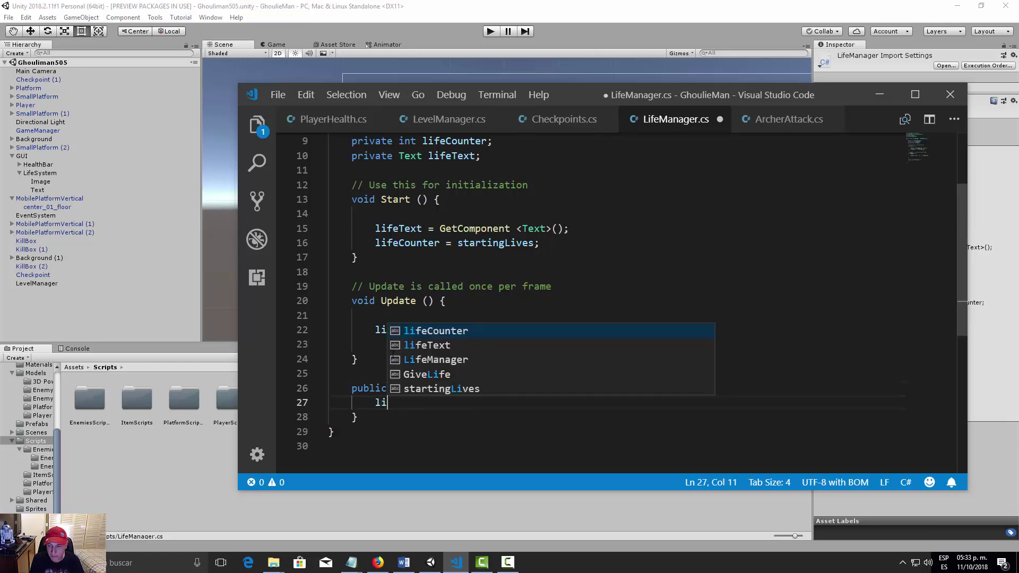
type("feCounter ")
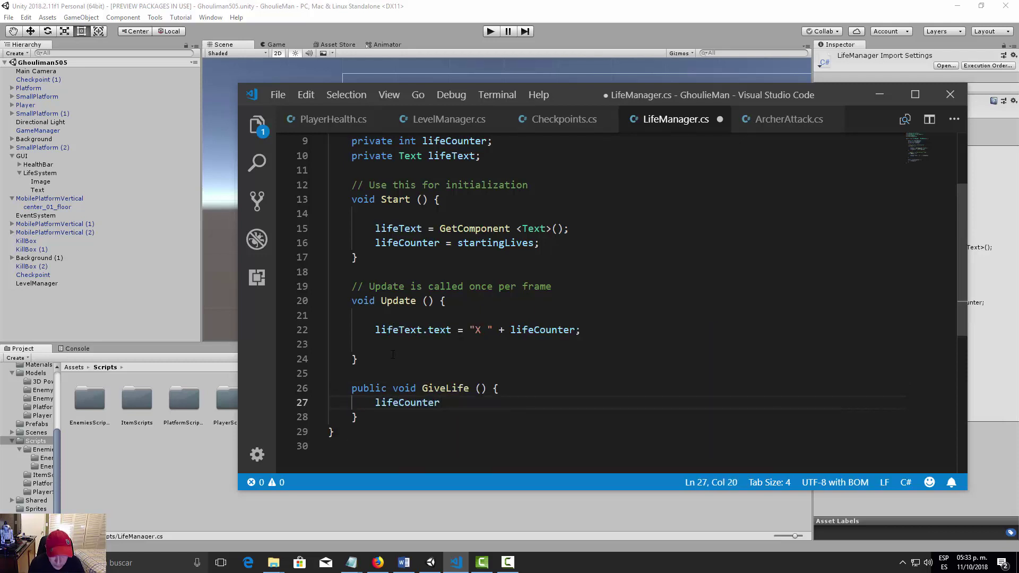
type("++;")
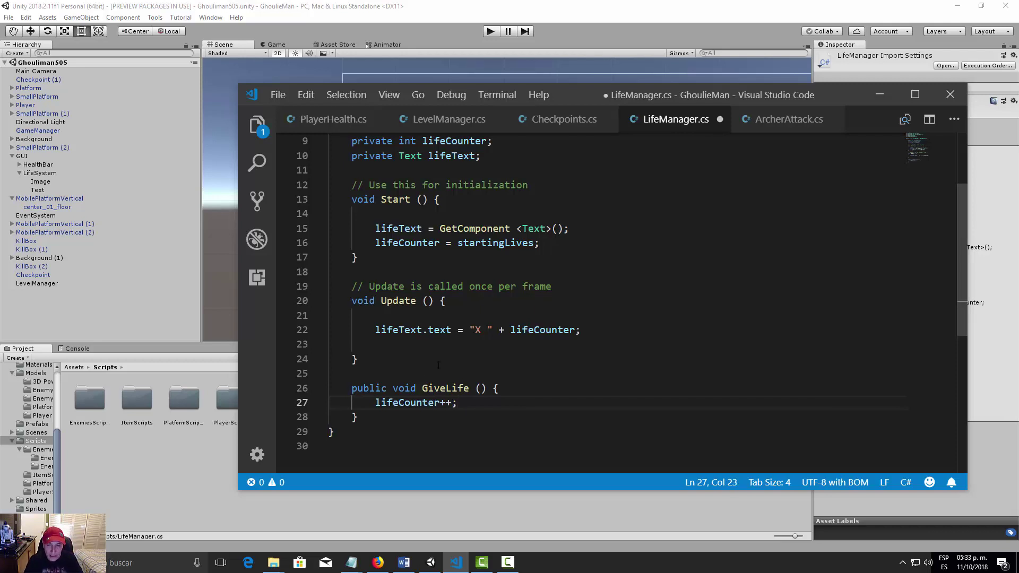
Step: Begin another public method declaration below GiveLife
scroll(439, 365, "down", 2)
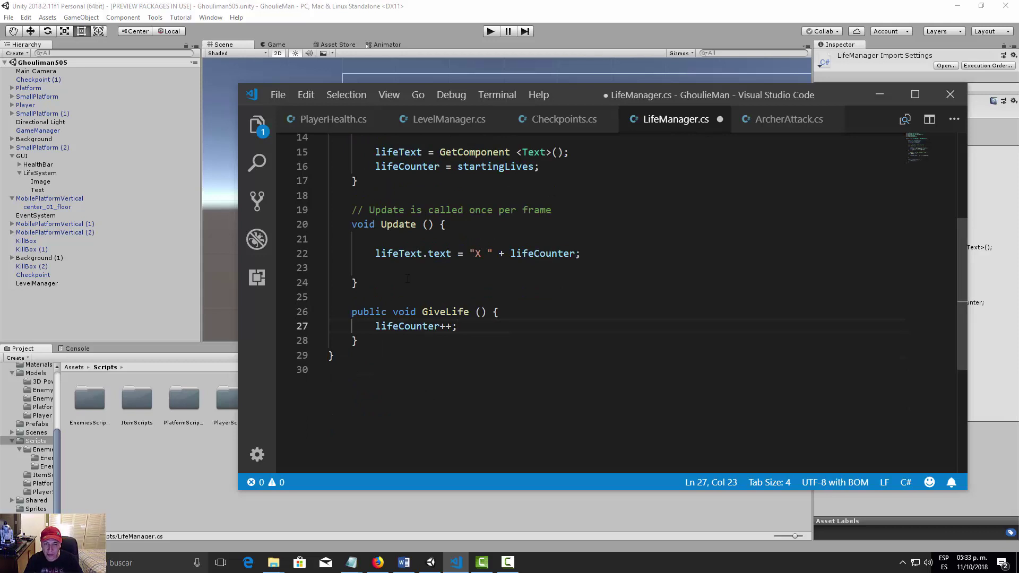
left_click(389, 341)
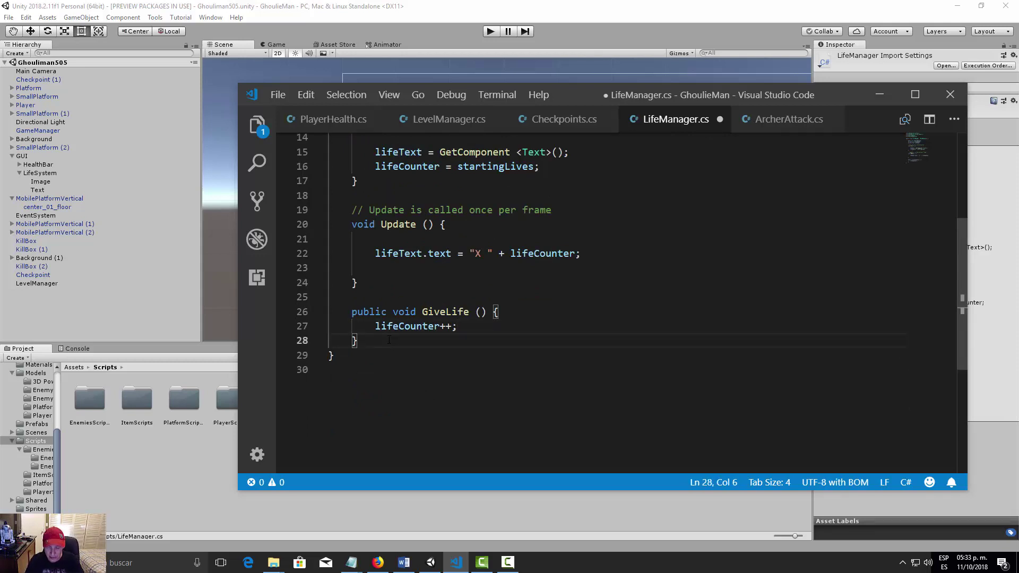
key("Return")
key("Return")
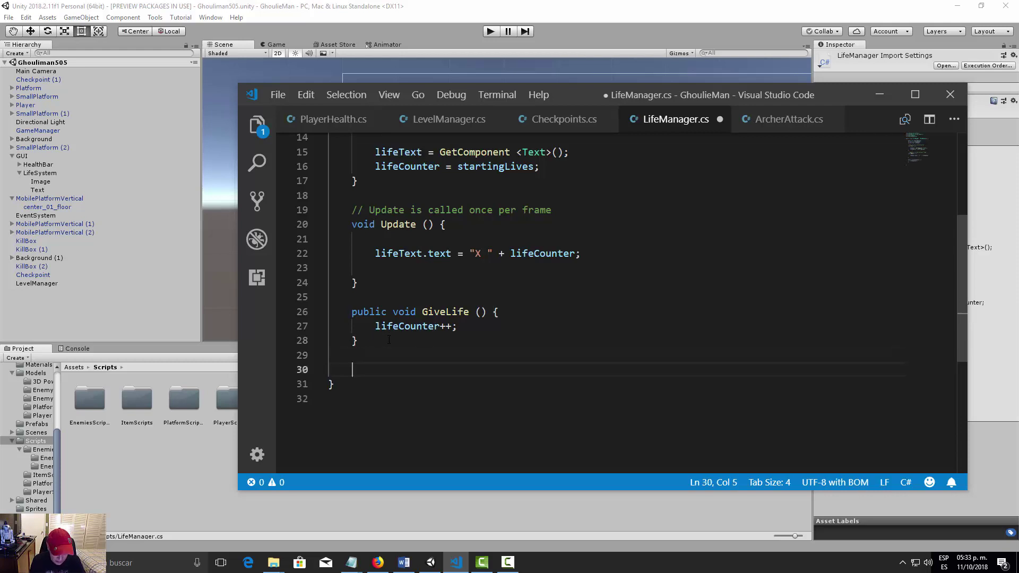
type("public void TakeLife () {")
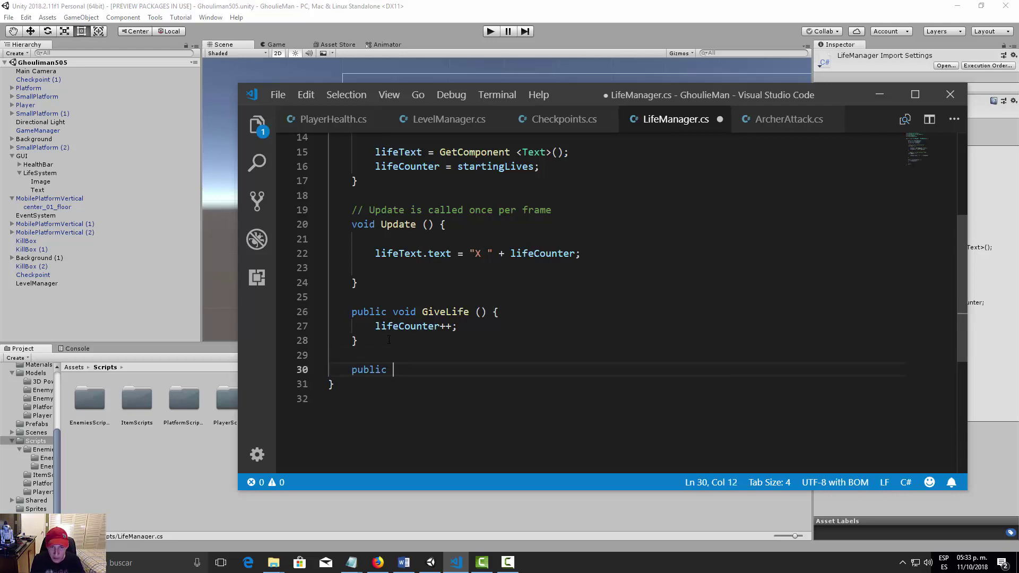
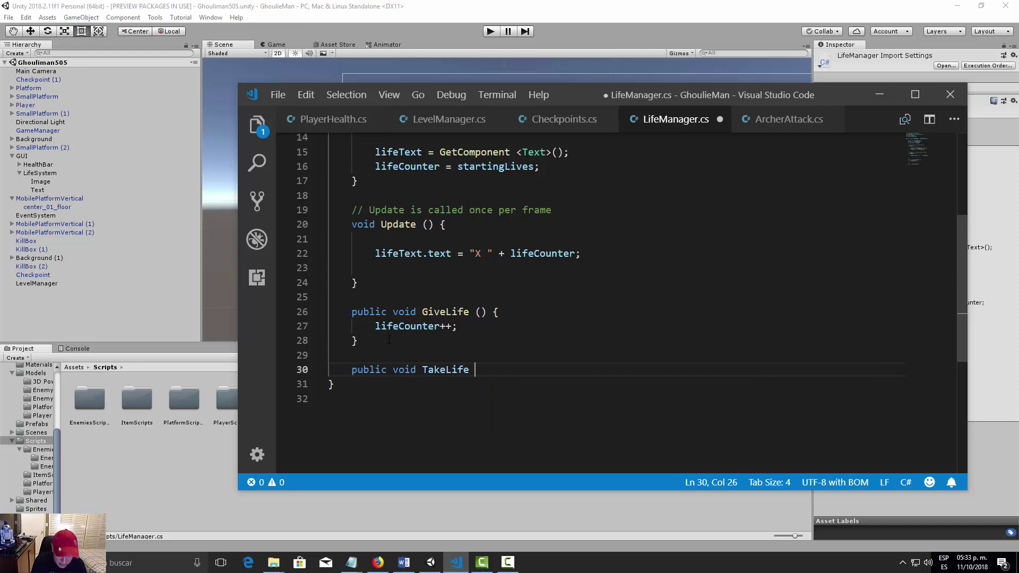
Step: Write 'void TakeLife () { lifeCounter--; }' below GiveLife in LifeManager.cs and save it
type(" ()")
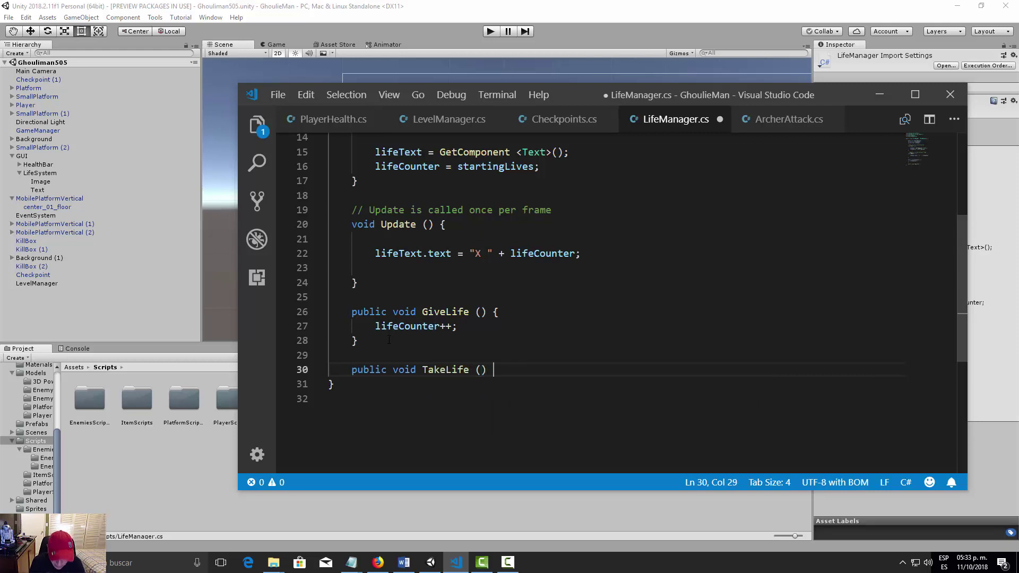
type(" {")
key("Return")
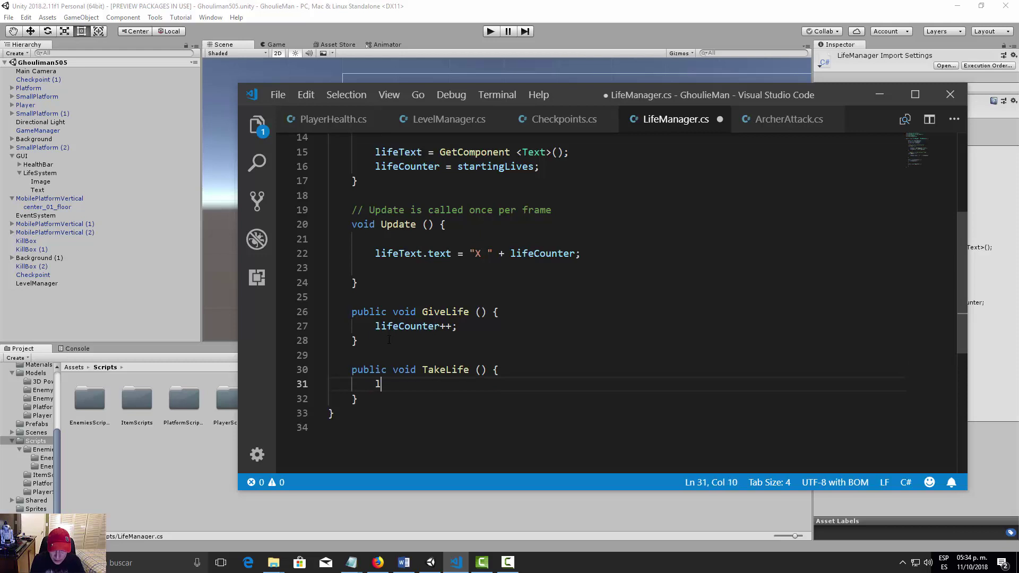
type("lifeC")
key("Tab")
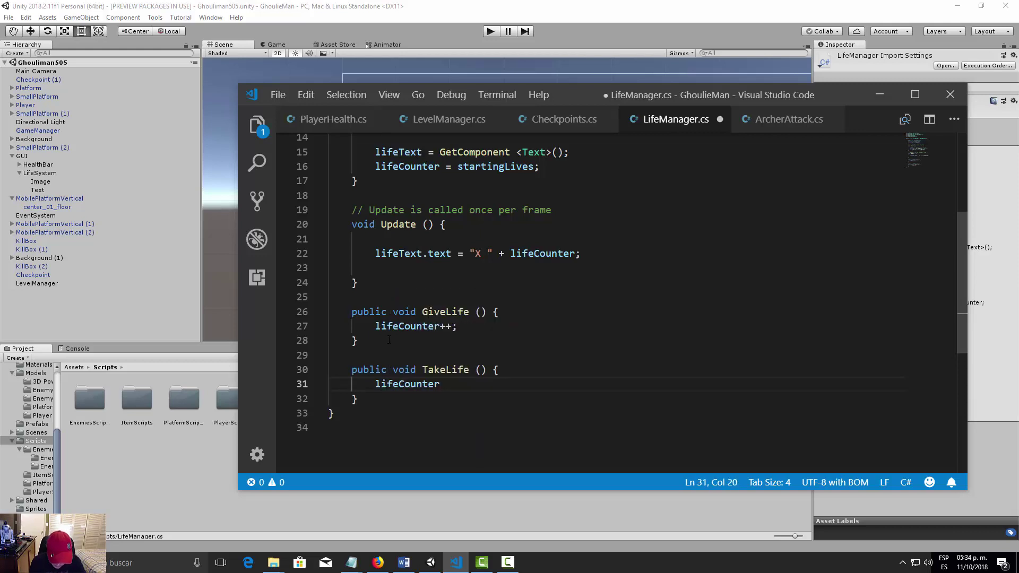
type("--;")
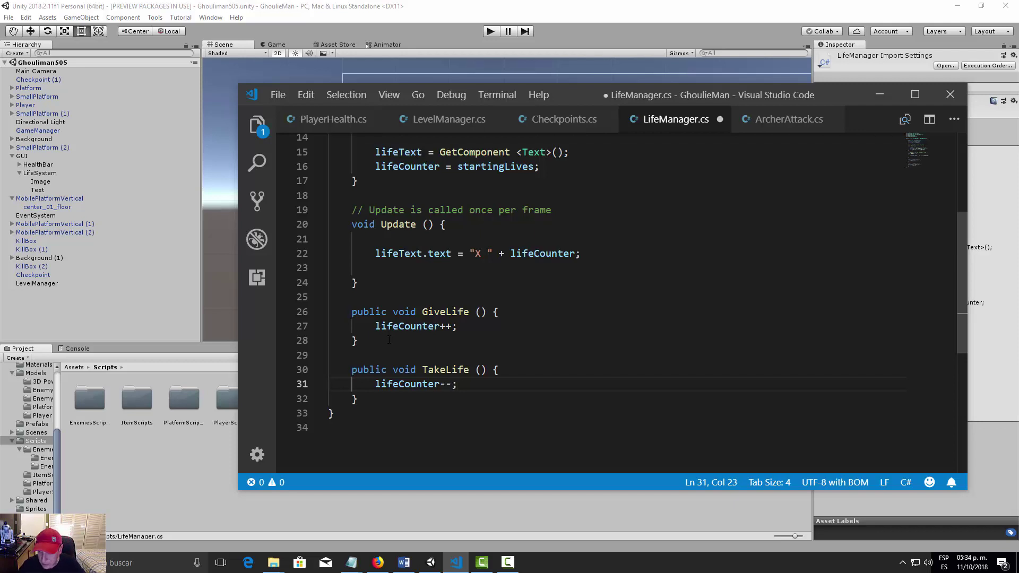
key("ctrl+s")
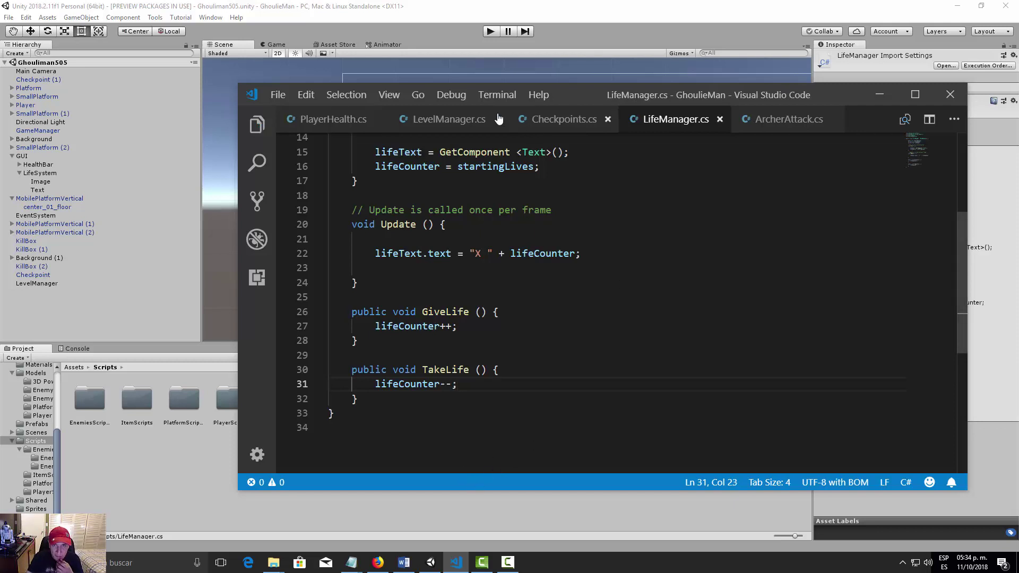
Step: In LevelManager.cs, declare 'private LifeManager lifeSystem;' below the anim field
left_click(461, 121)
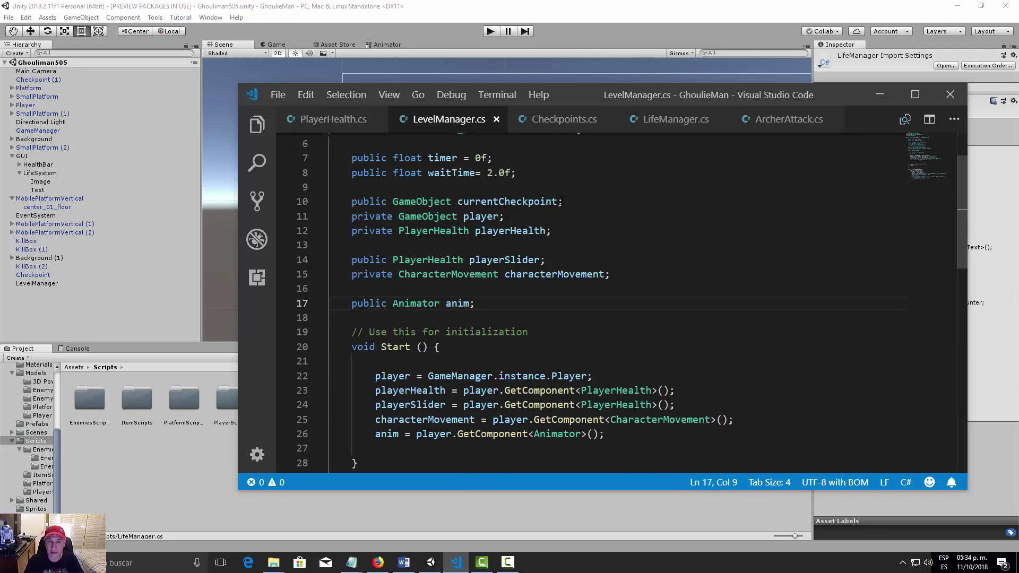
left_click(498, 307)
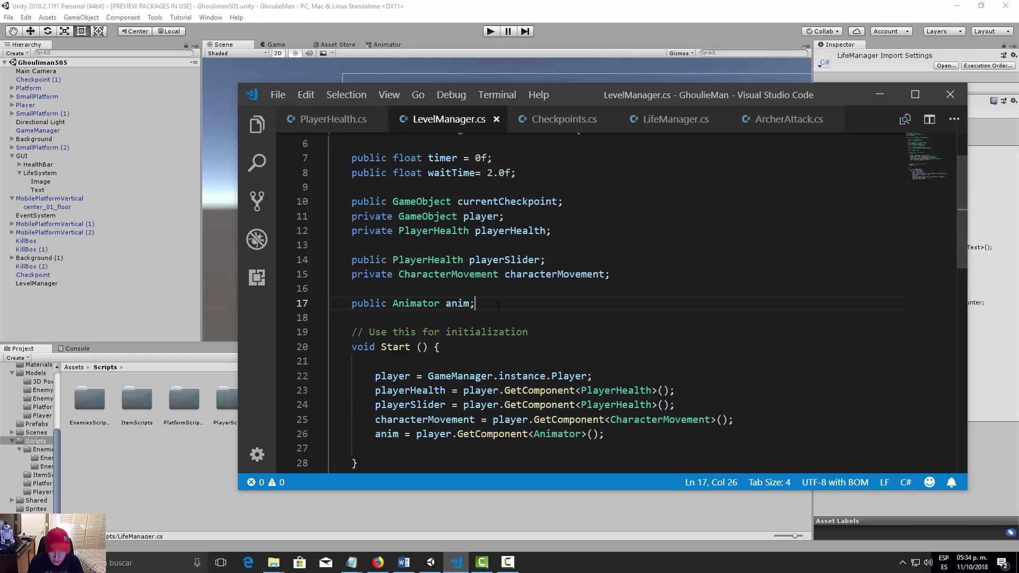
key("Return")
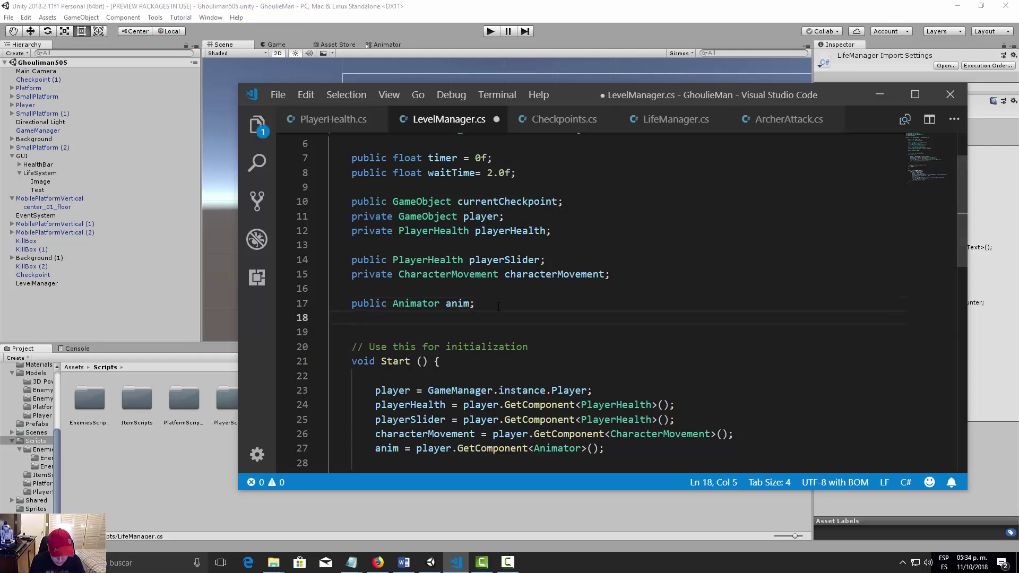
type("pri")
key("BackSpace")
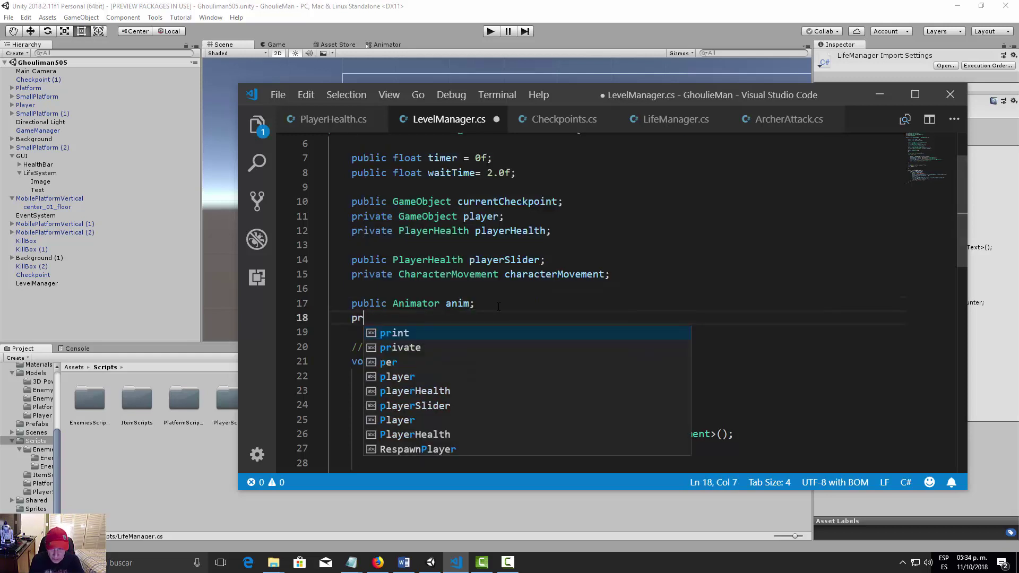
type("ivate Lifu")
key("BackSpace")
key("BackSpace")
key("BackSpace")
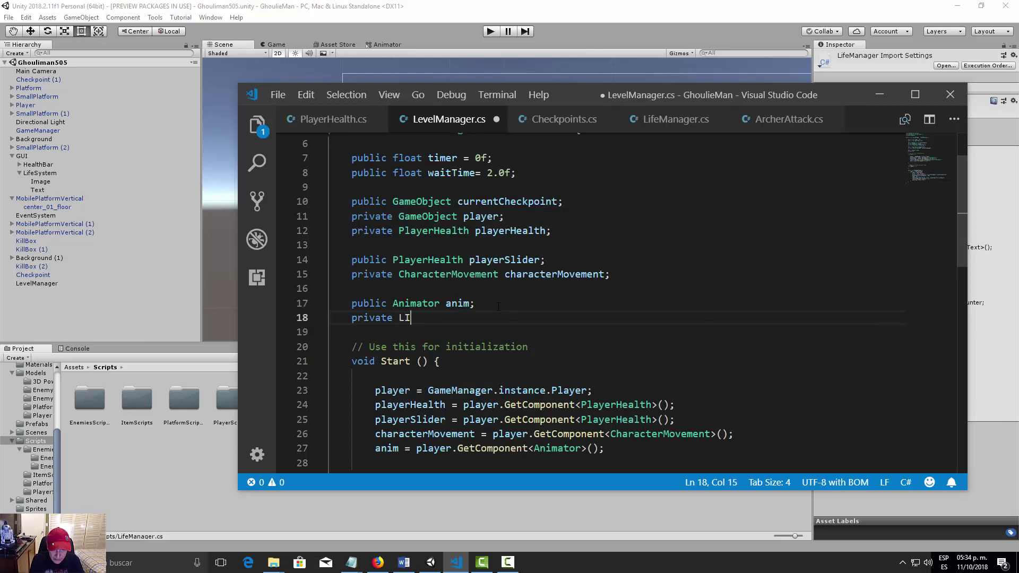
type("uife")
key("BackSpace")
key("BackSpace")
key("BackSpace")
key("BackSpace")
type("ife")
type("Manager ")
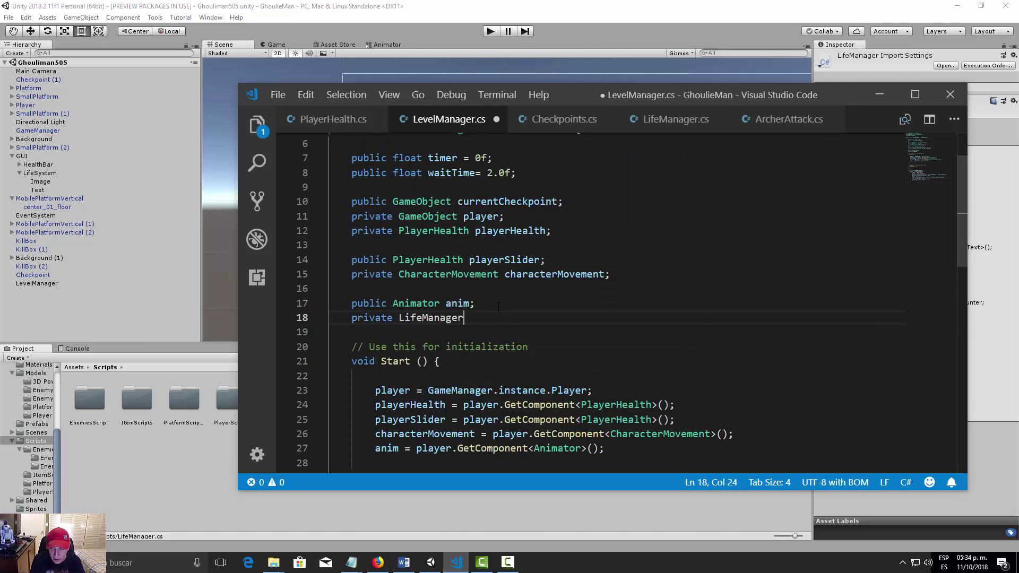
type("life")
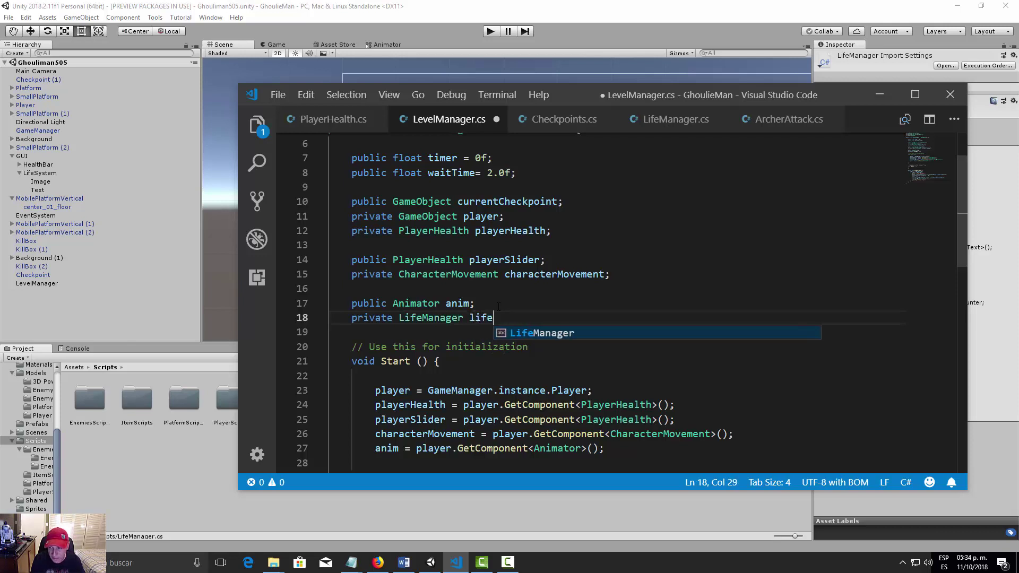
type("System")
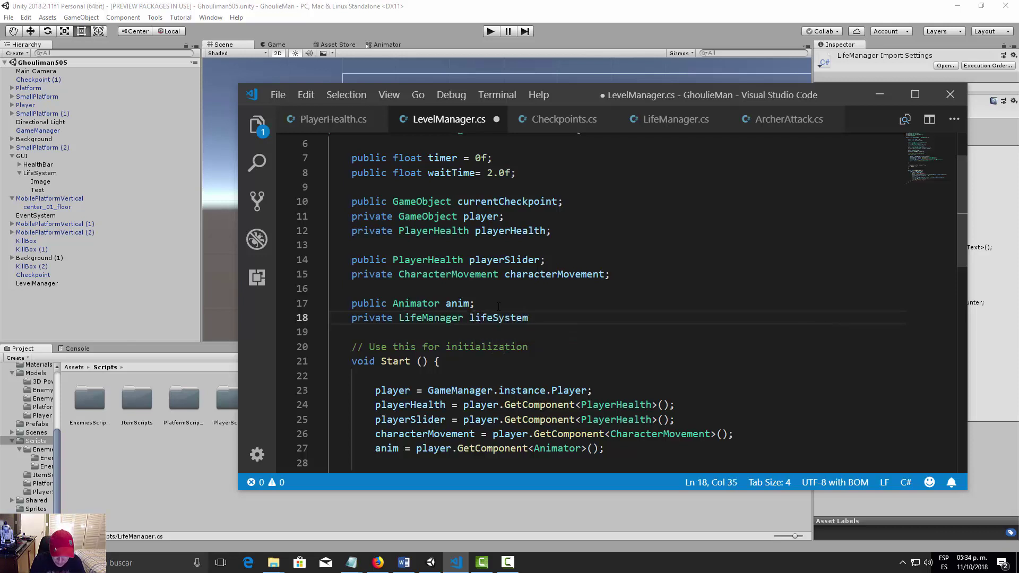
type(";")
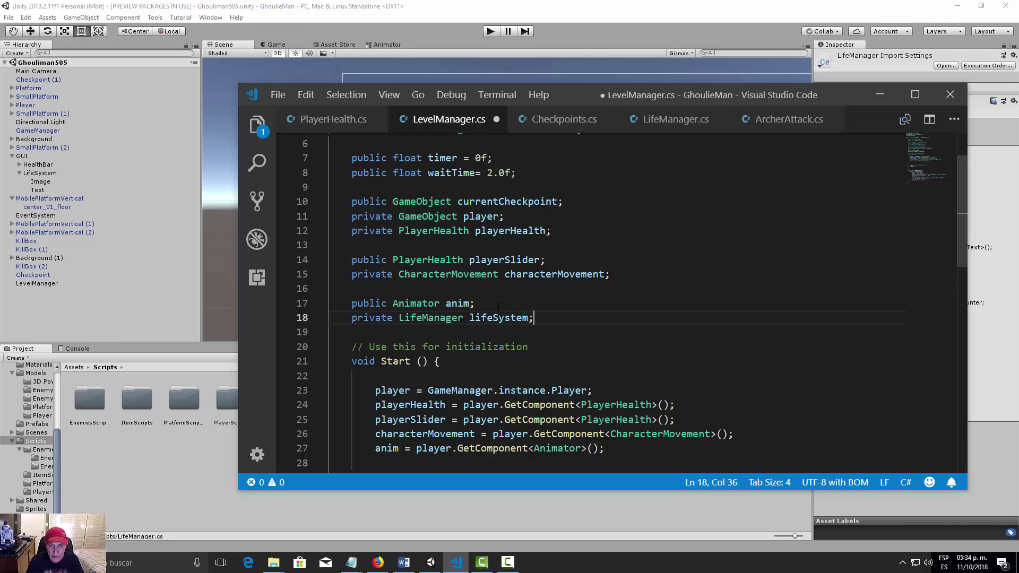
scroll(538, 330, "down", 2)
Step: In Start, add 'lifeSystem = FindObjectOfType<LifeManager>();' below the anim assignment, then bring RespawnPlayer into view
left_click(619, 368)
key("Return")
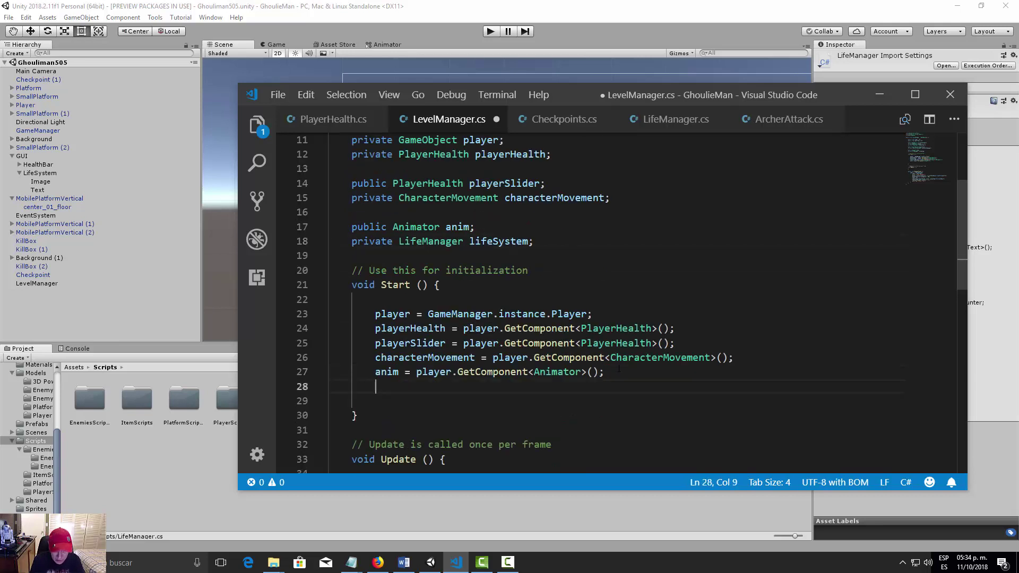
type("lifeSys")
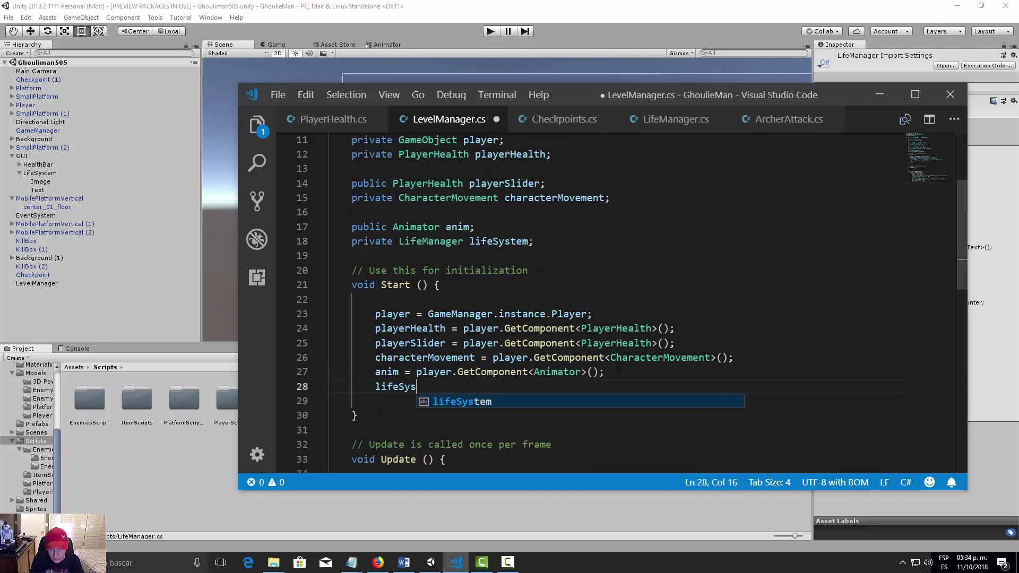
type("tem =")
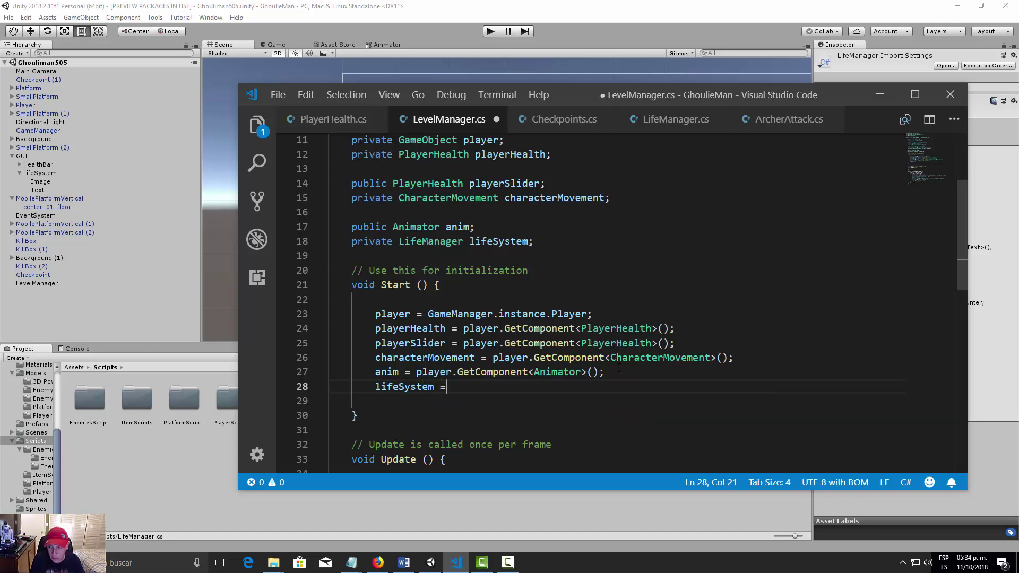
type("Findo")
key("BackSpace")
key("BackSpace")
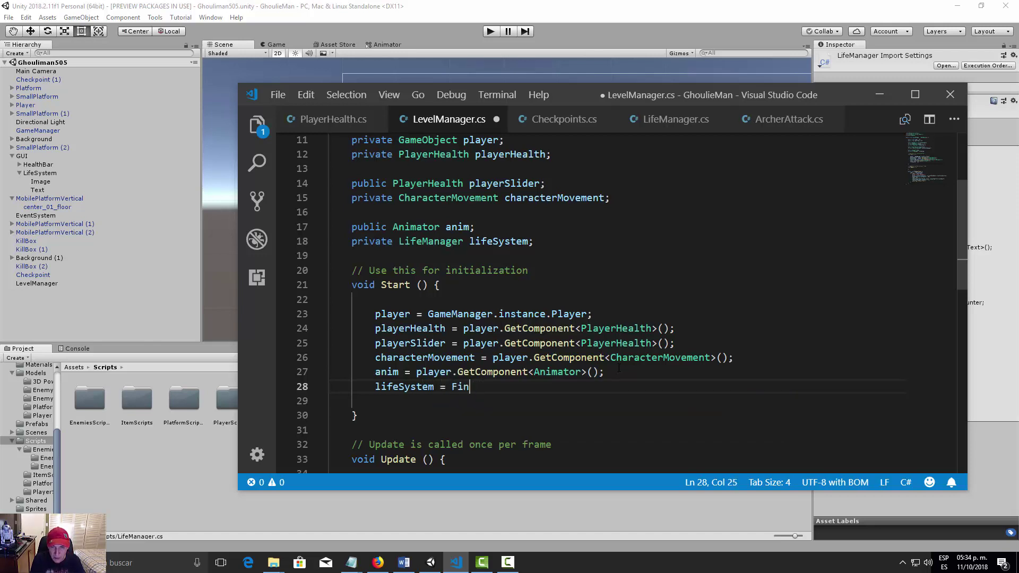
type("dObjec")
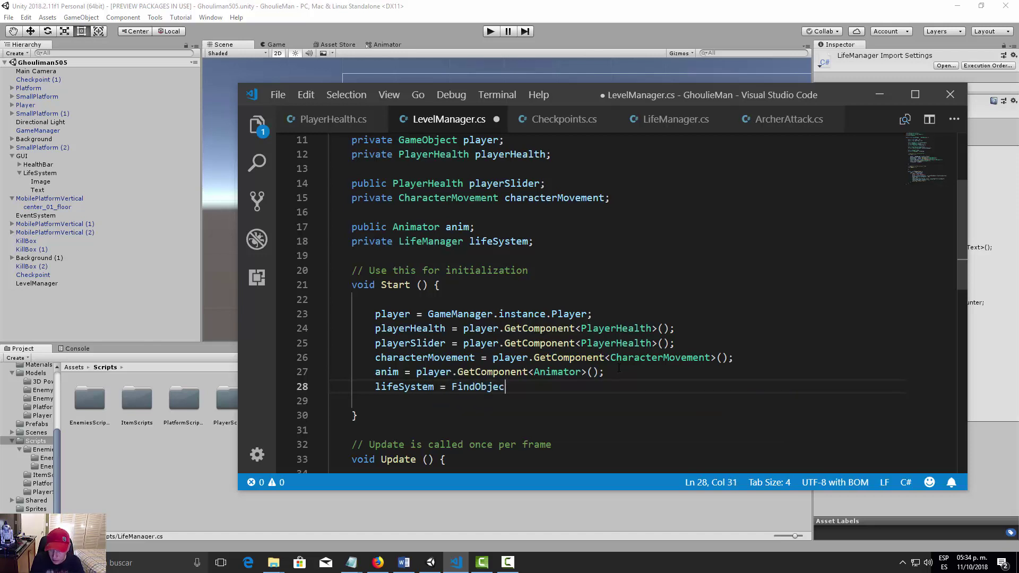
type("tOfTyp")
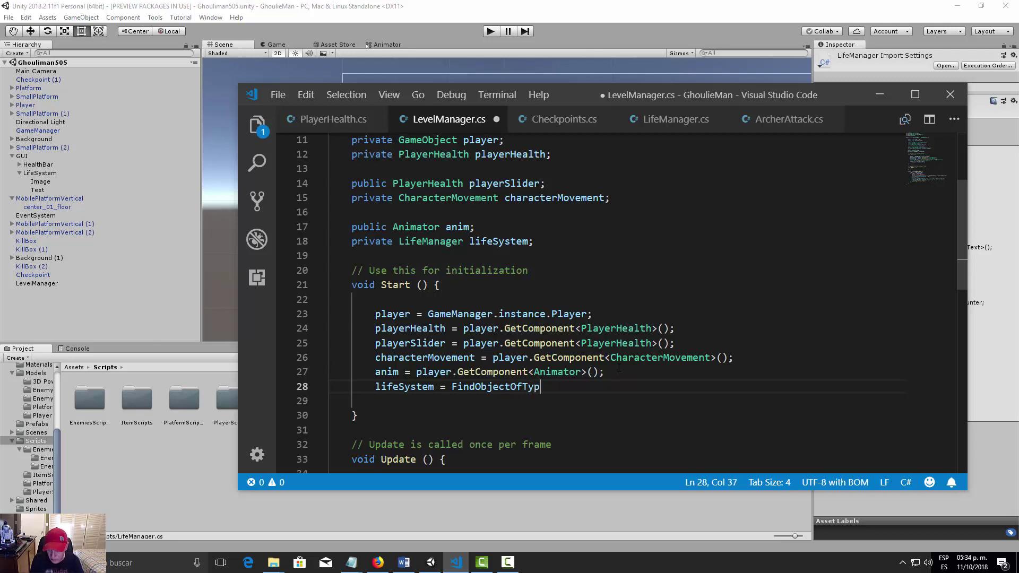
type("e<")
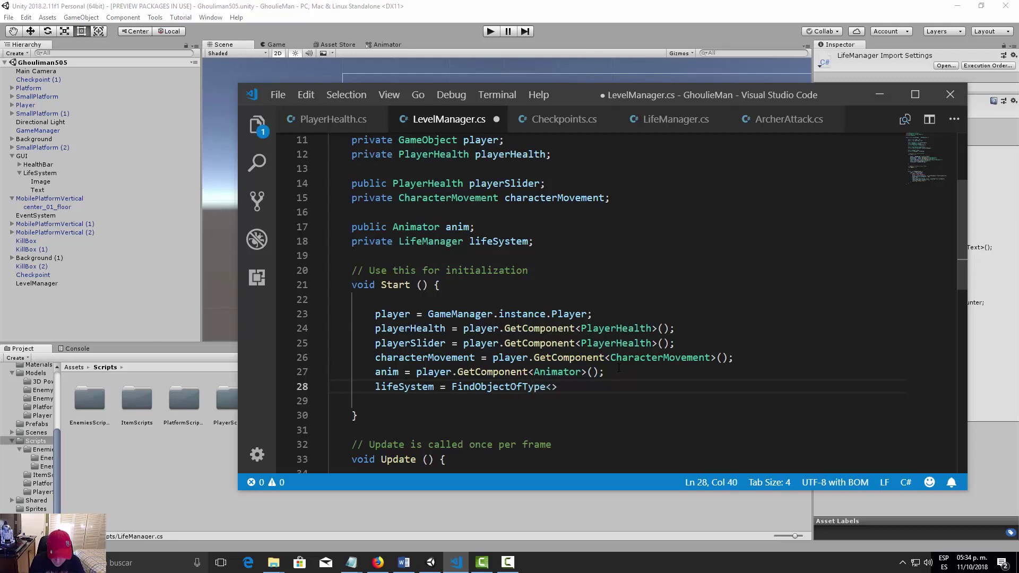
type("Life")
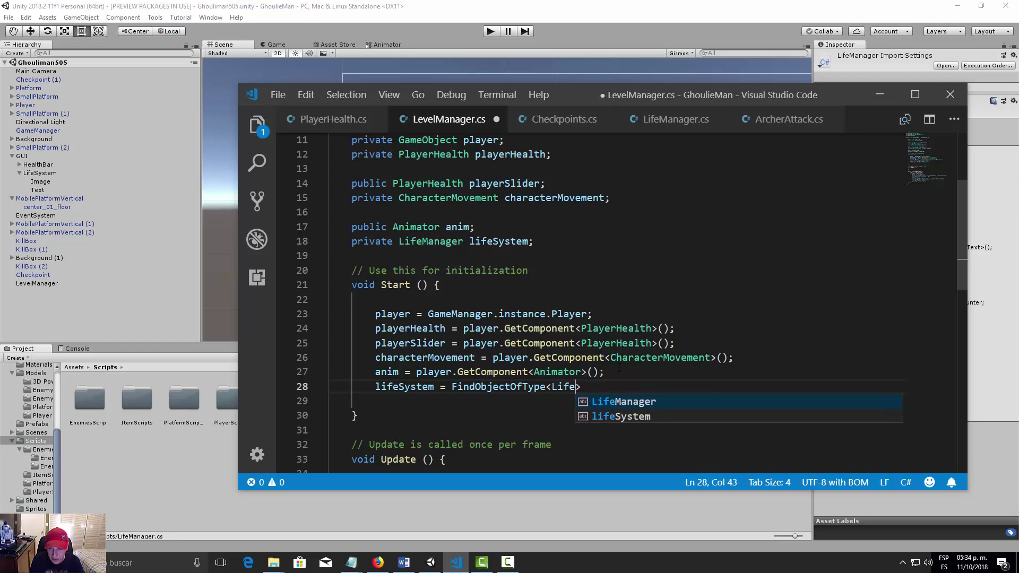
type("M")
key("Return")
type(">")
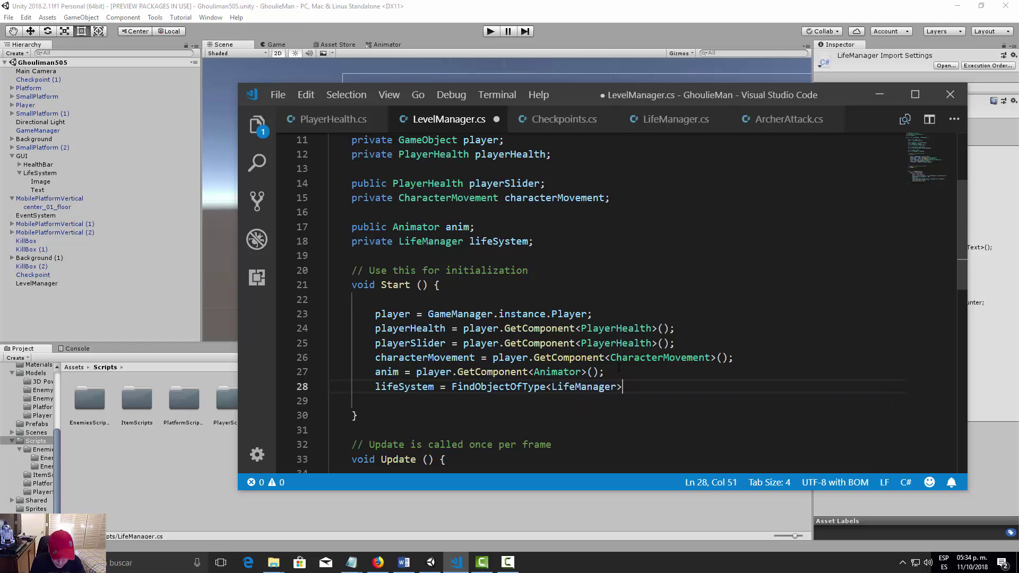
type("()")
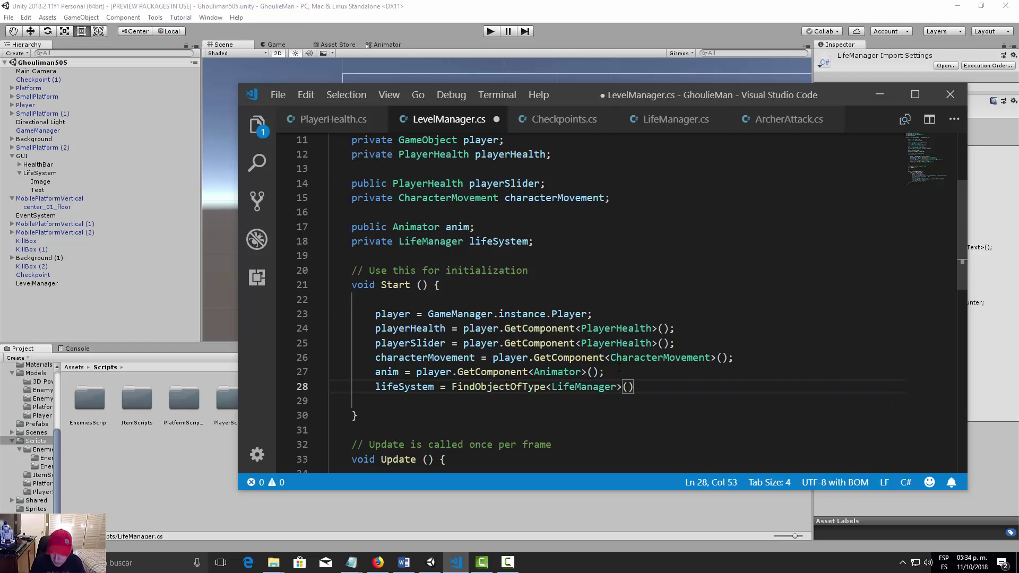
type(";")
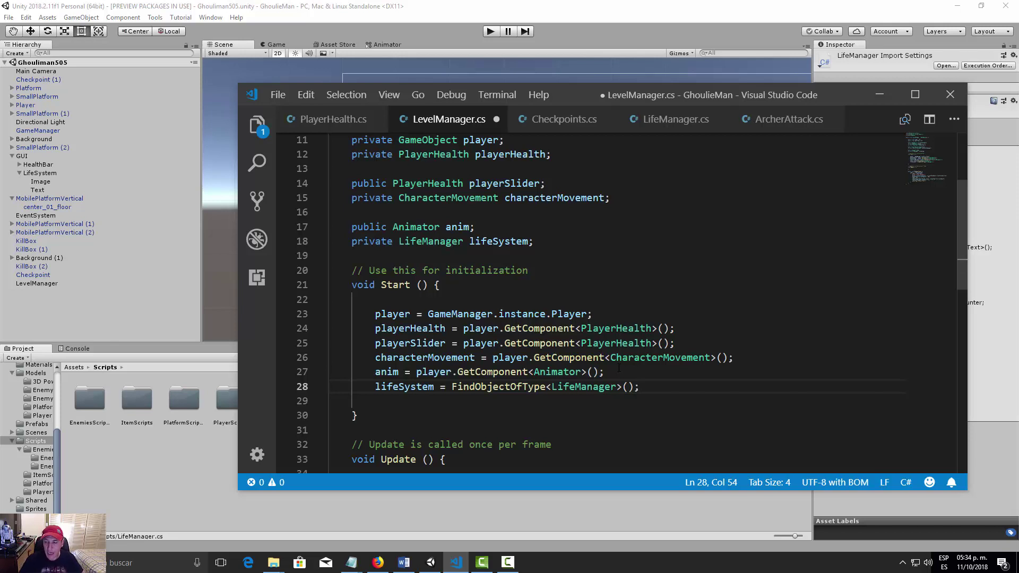
scroll(524, 432, "down", 1)
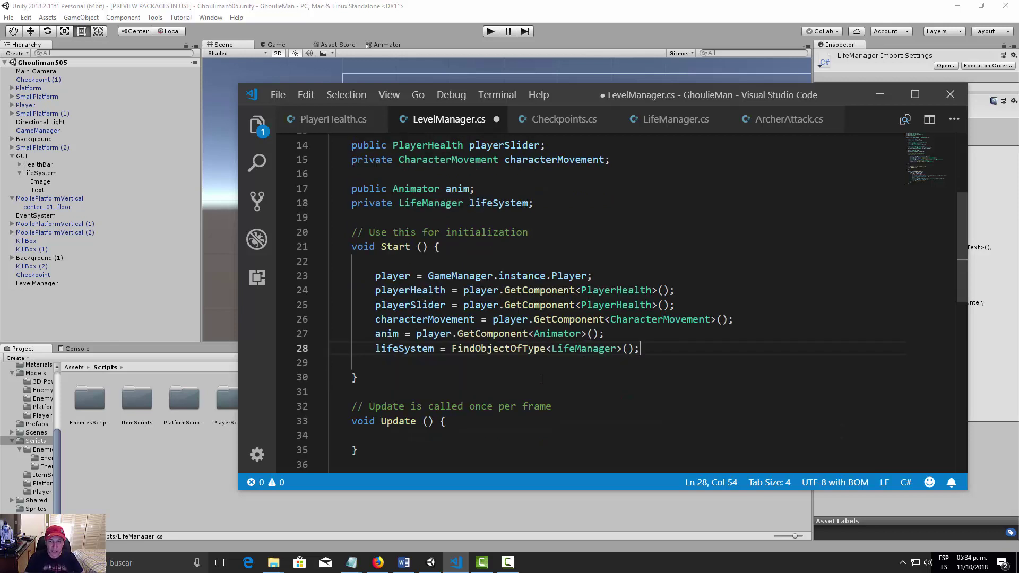
scroll(523, 432, "down", 3)
scroll(524, 433, "down", 2)
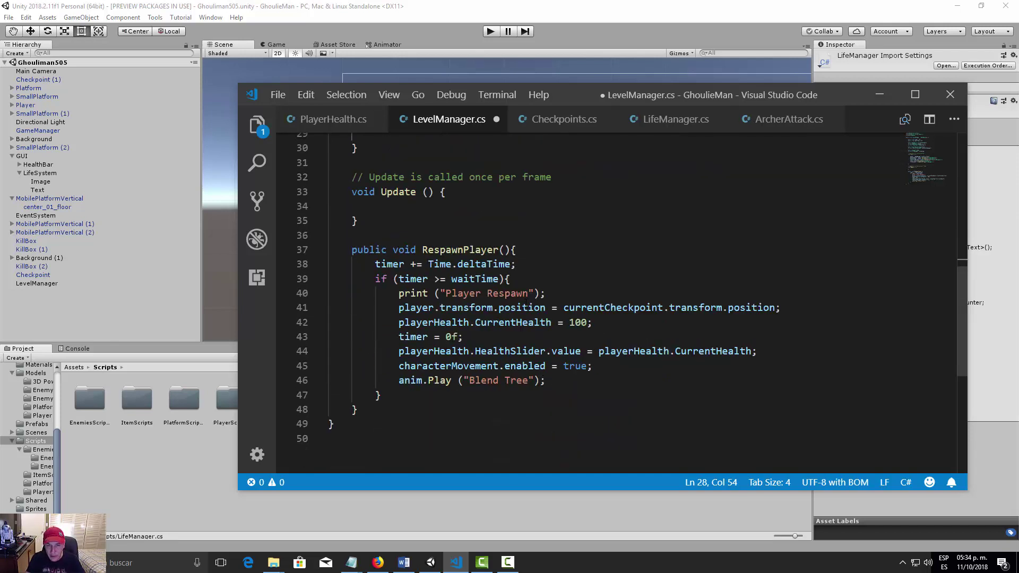
Step: Call 'lifeSystem.TakeLife ();' inside RespawnPlayer's timer check and save LevelManager.cs
left_click(525, 277)
key("Return")
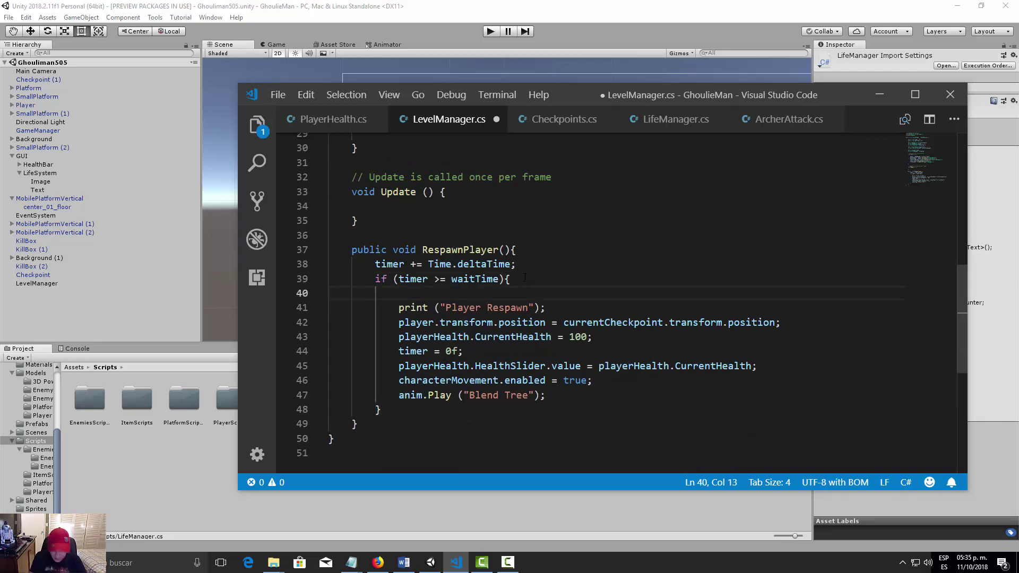
type("life")
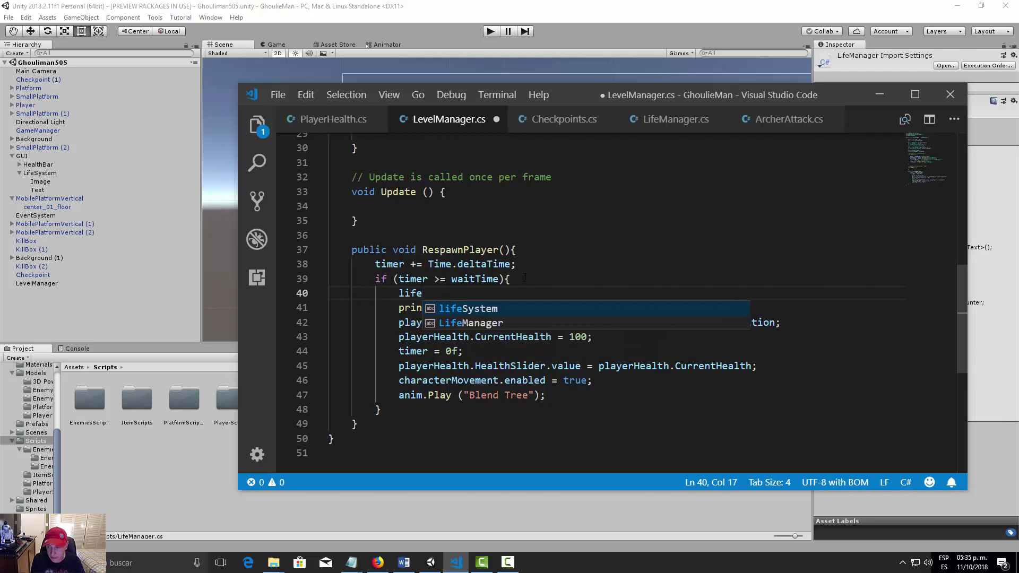
key("Tab")
type(".T")
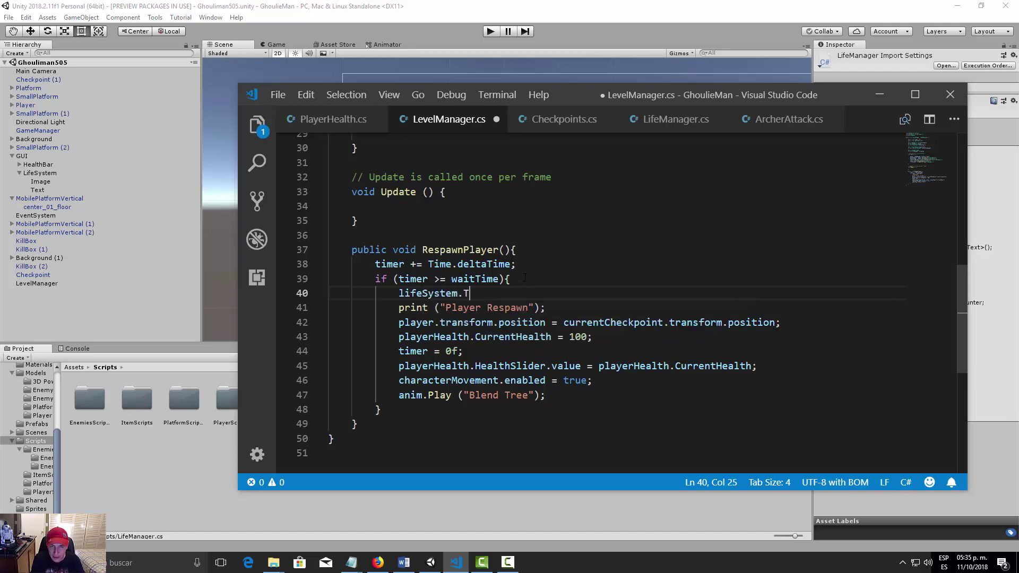
type("akeLife")
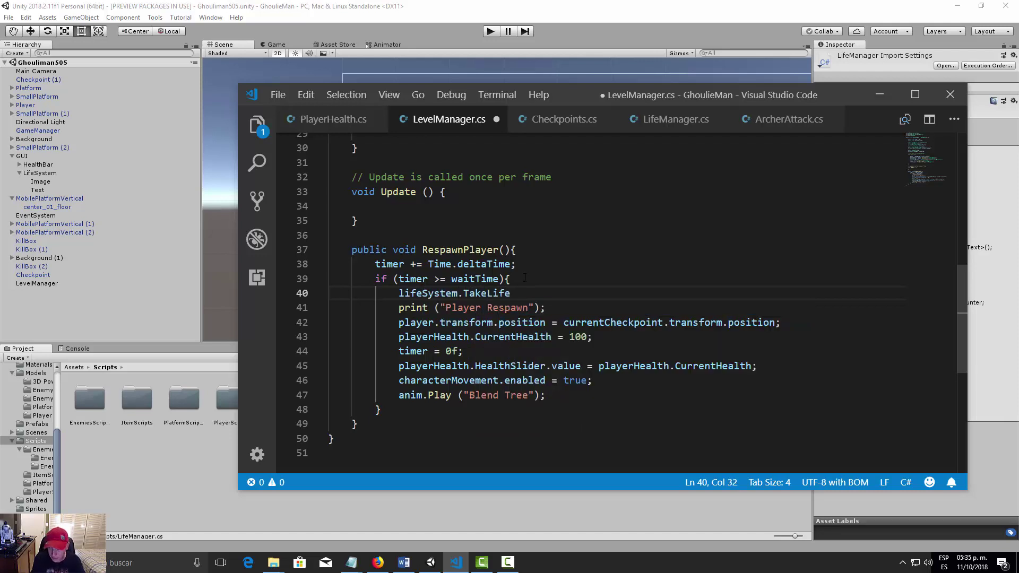
type(" ()")
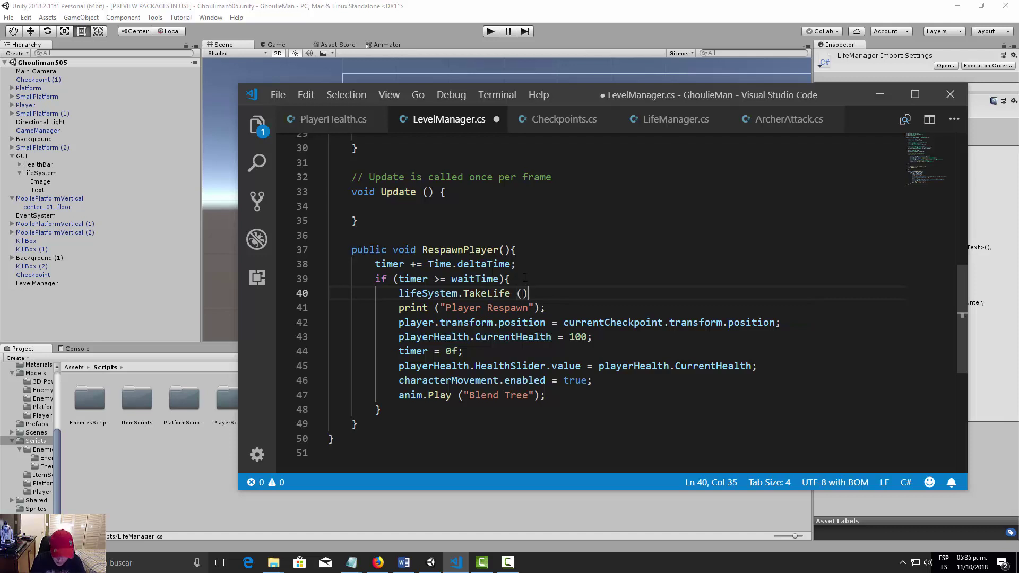
type(";")
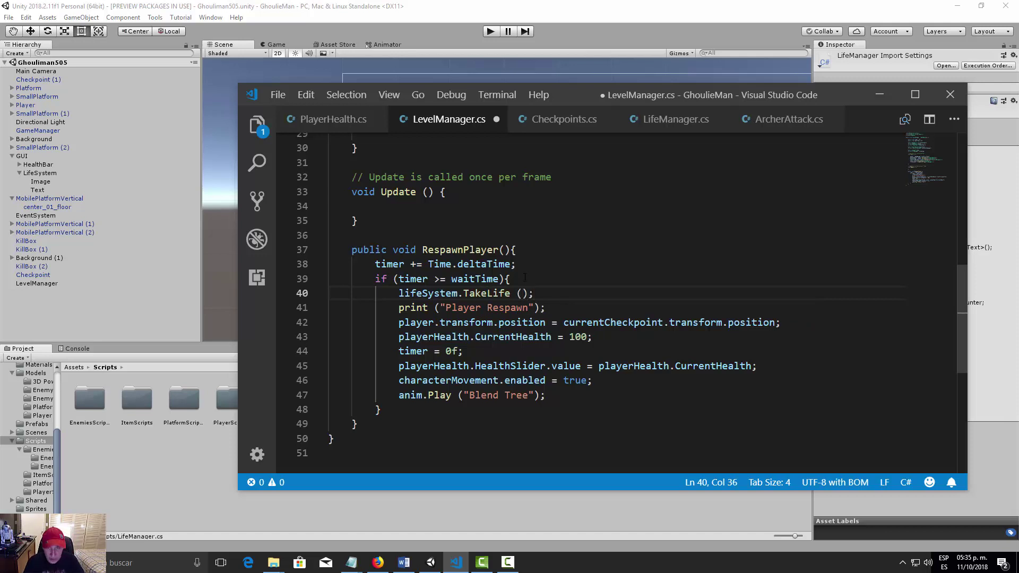
key("ctrl+s")
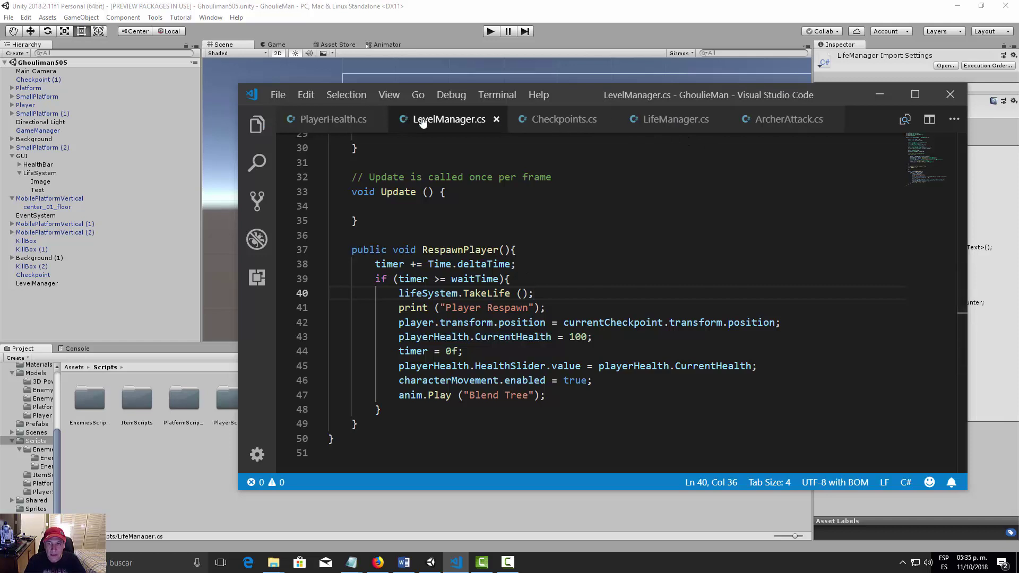
Step: Check TakeLife in LifeManager.cs, go back to LevelManager.cs, then bring Unity forward
left_click(668, 118)
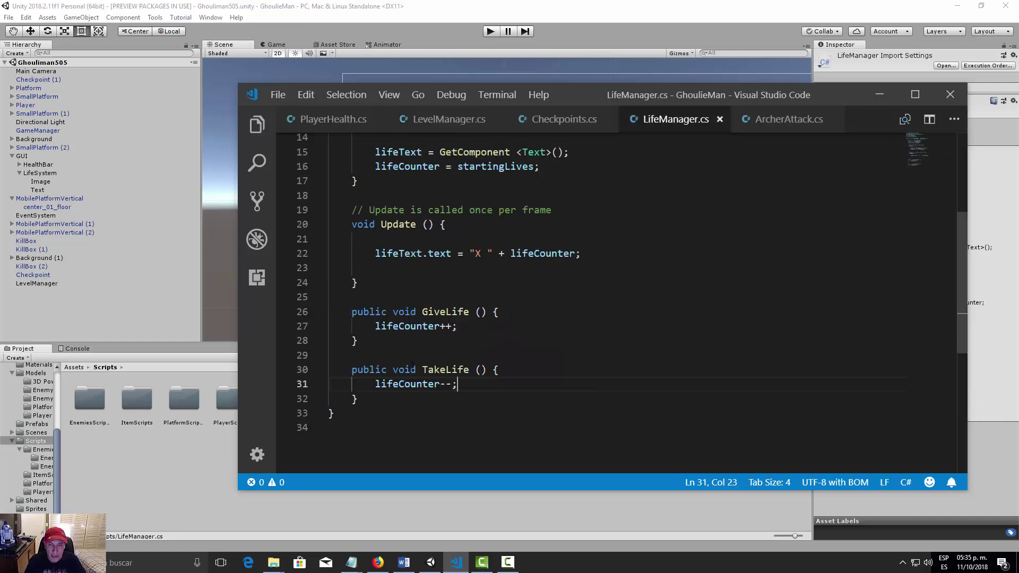
left_click(449, 122)
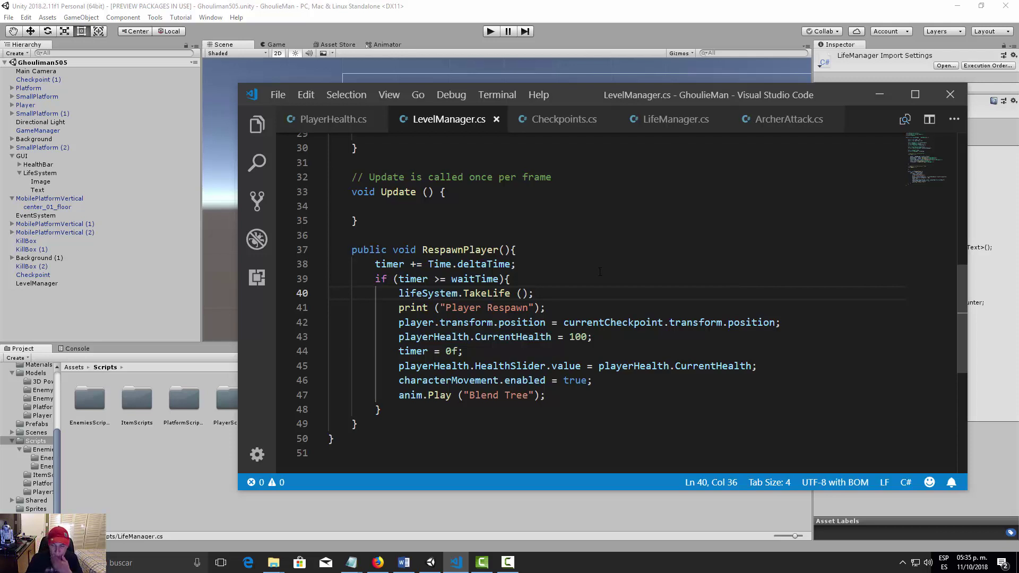
left_click(415, 14)
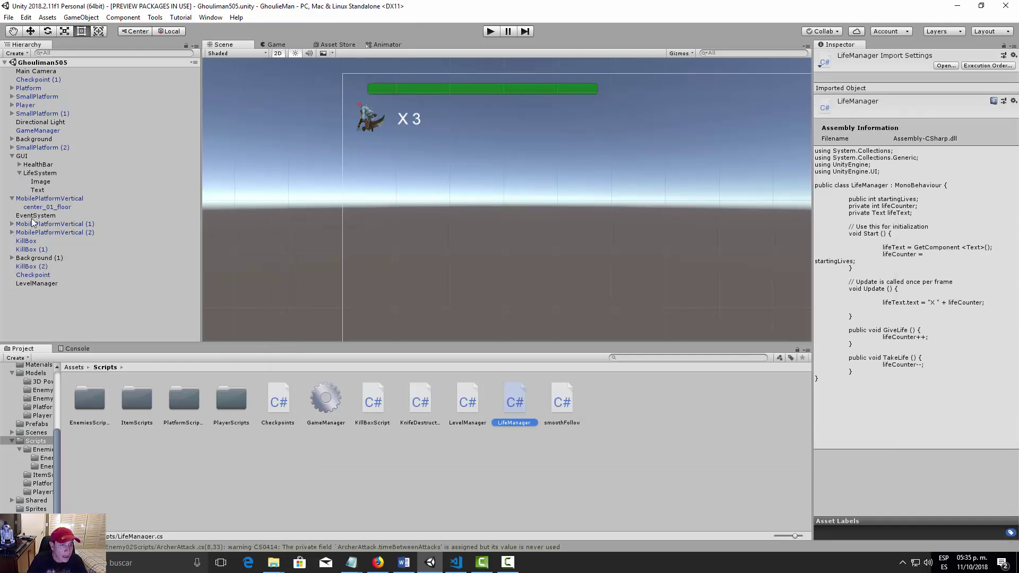
Step: Play-test in Unity, walking right until a respawn drops lives from X 2 to X 1, then return to VS Code
left_click(490, 32)
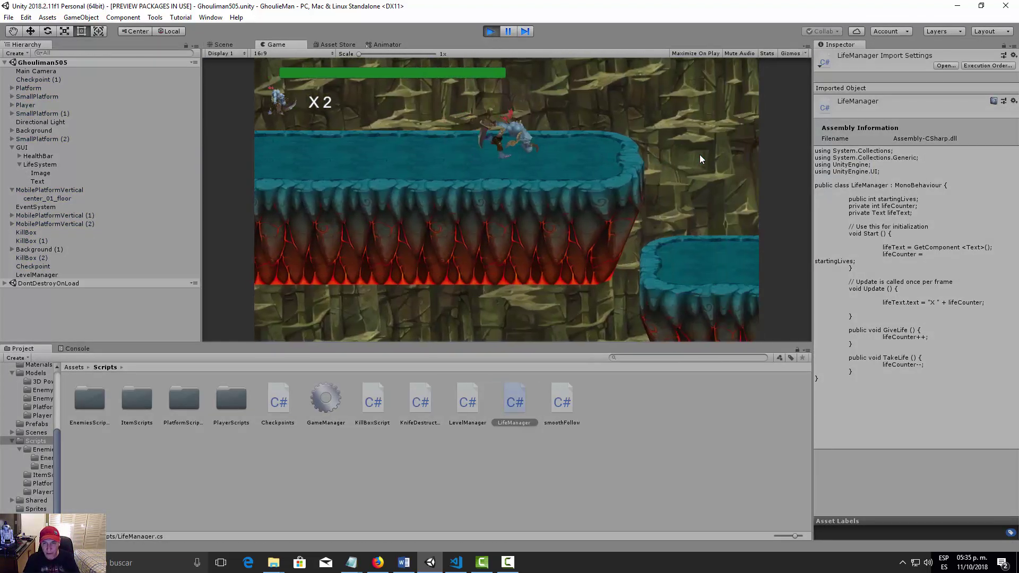
key("Right")
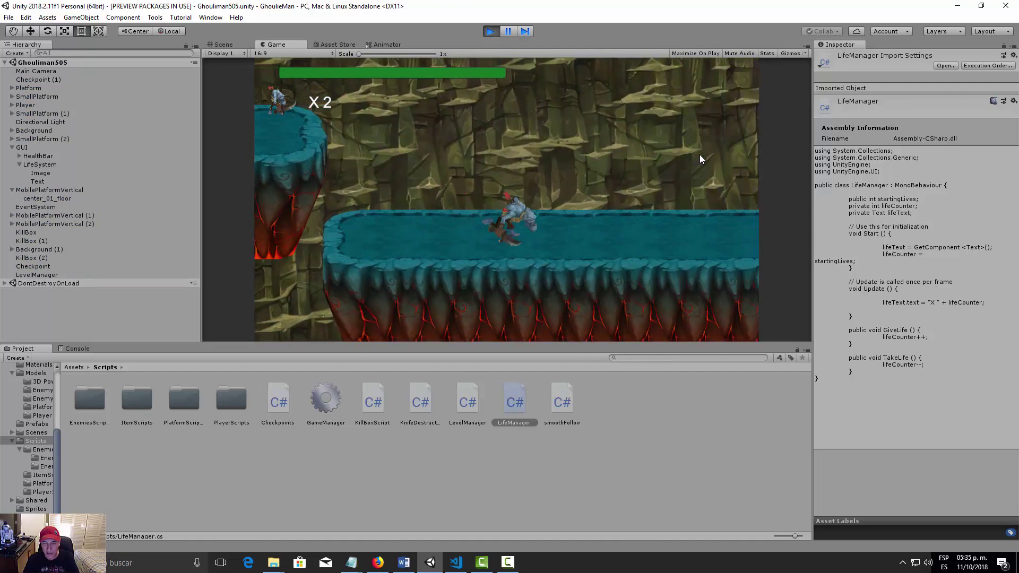
key("Right")
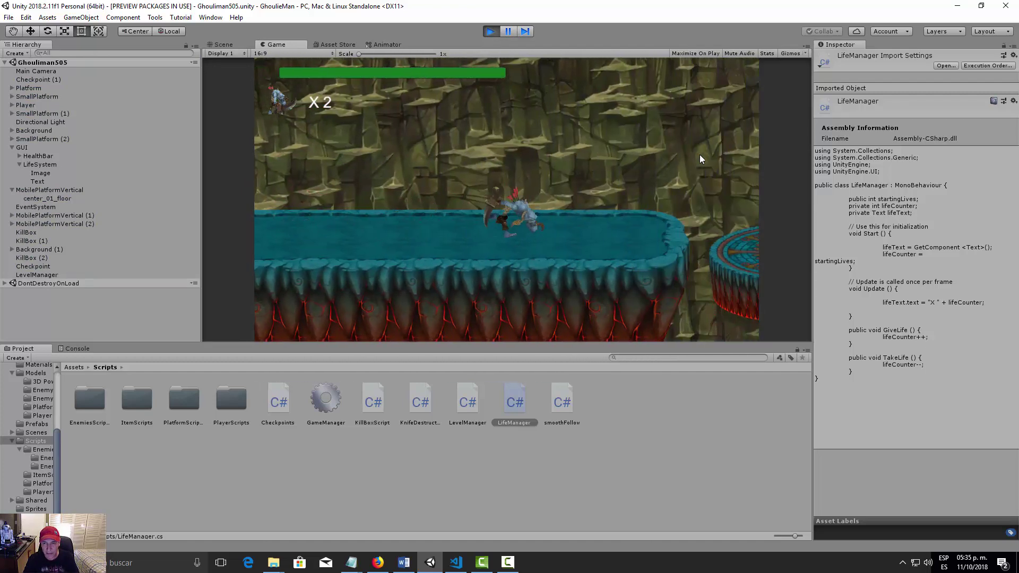
key("Right")
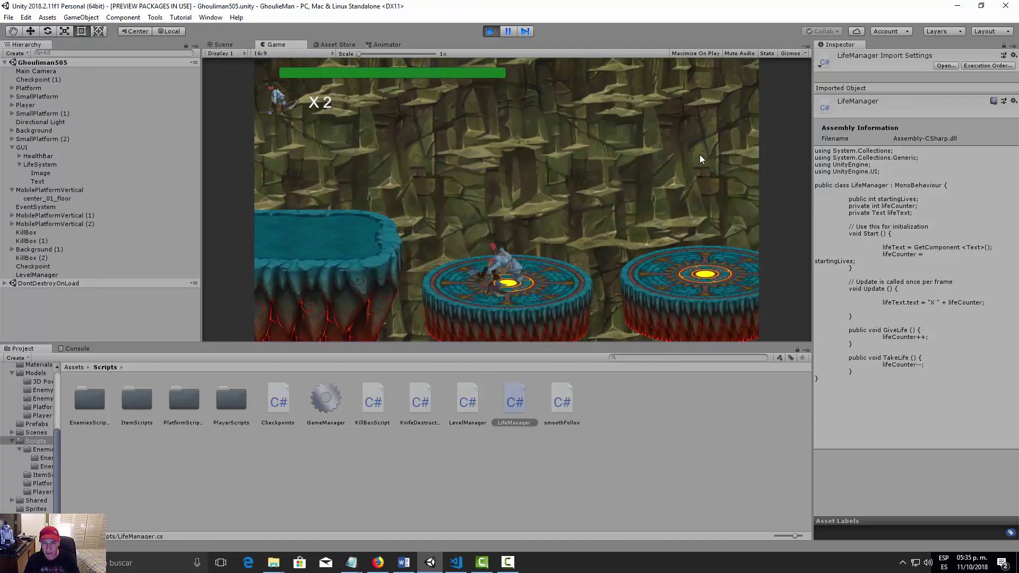
key("Right")
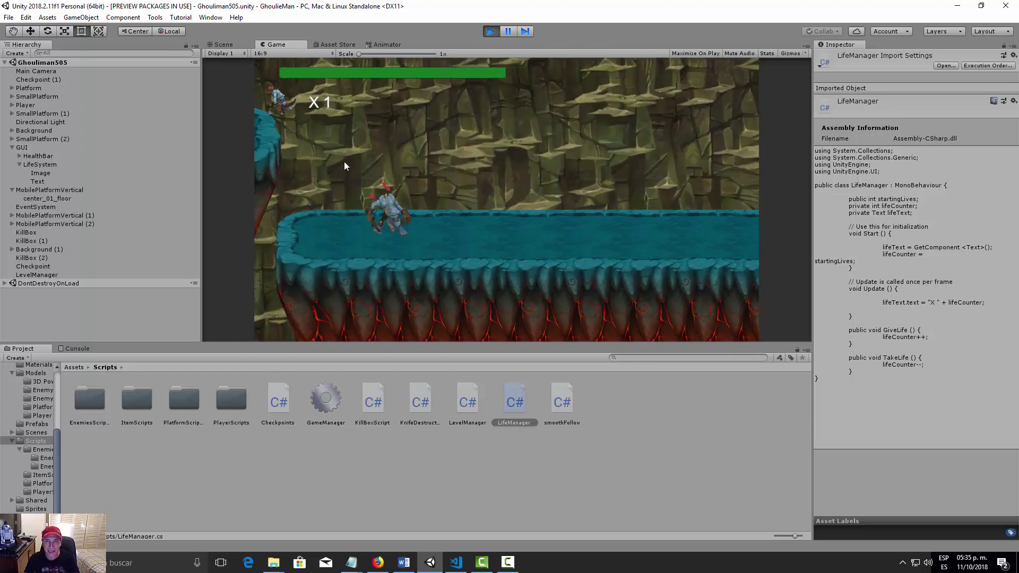
left_click(490, 32)
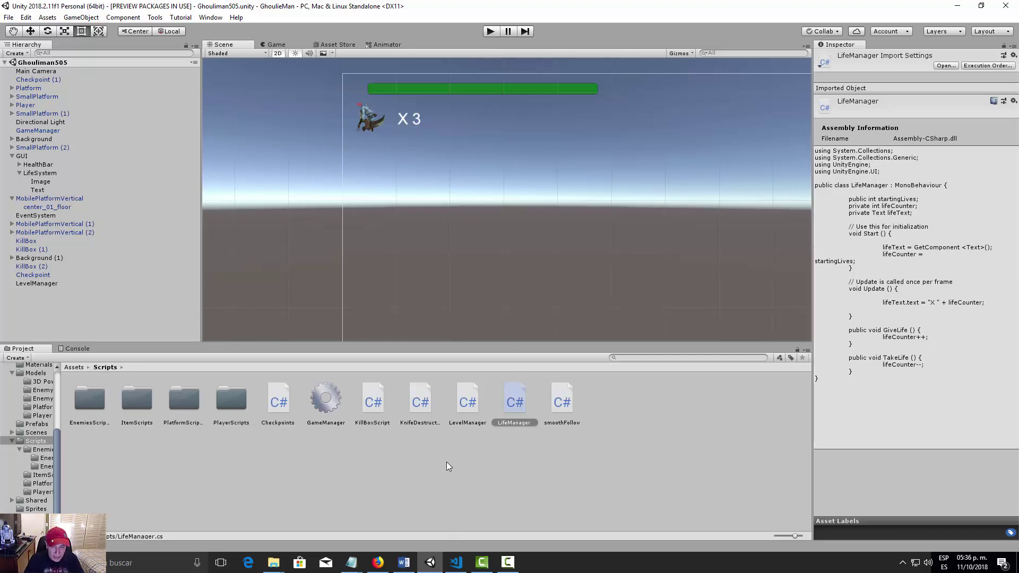
left_click(456, 563)
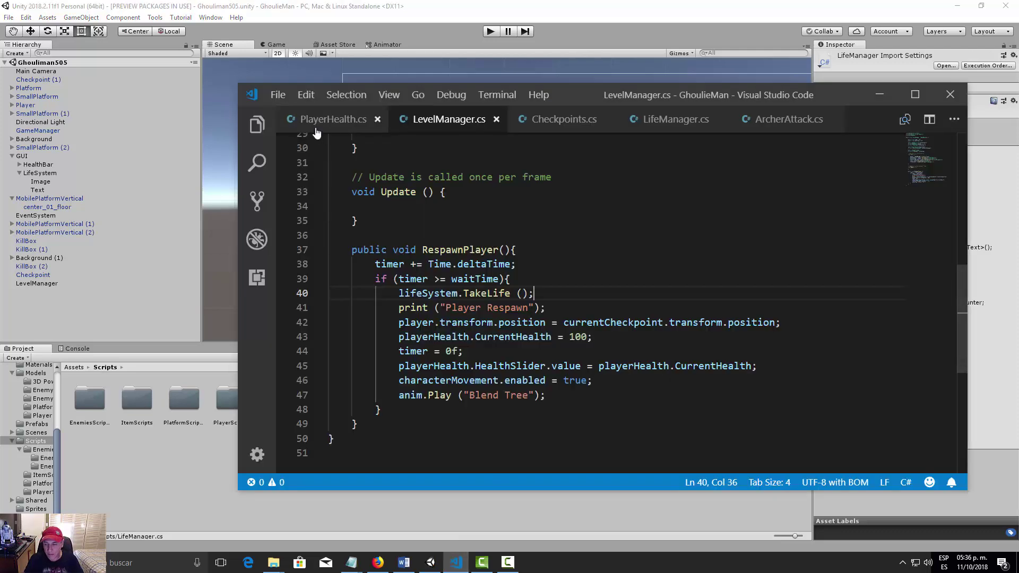
Step: In PlayerHealth.cs, add 'public bool isDead;' below the levelManager field
left_click(317, 125)
scroll(648, 312, "up", 10)
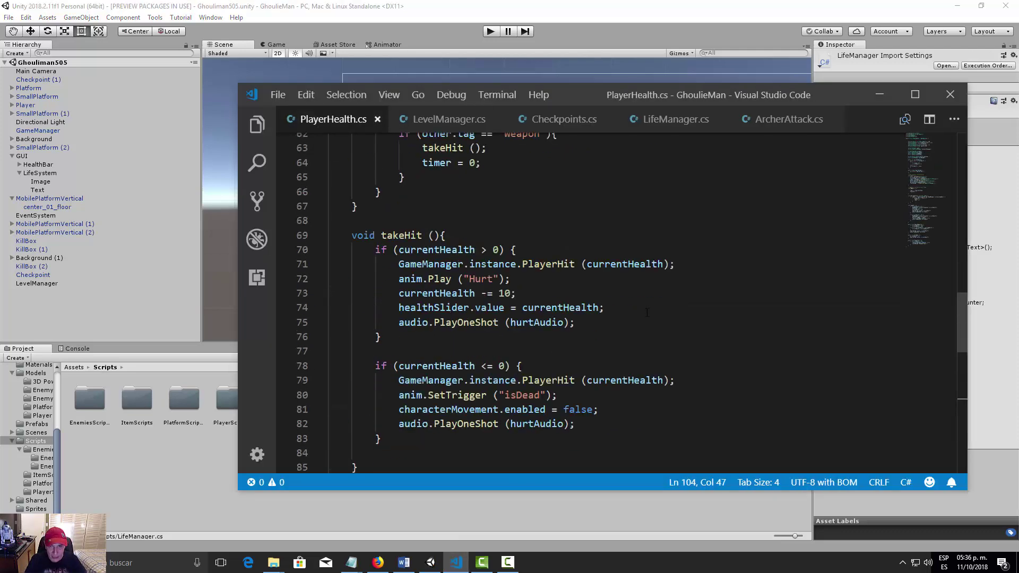
scroll(648, 312, "up", 8)
scroll(648, 312, "up", 6)
scroll(647, 313, "up", 5)
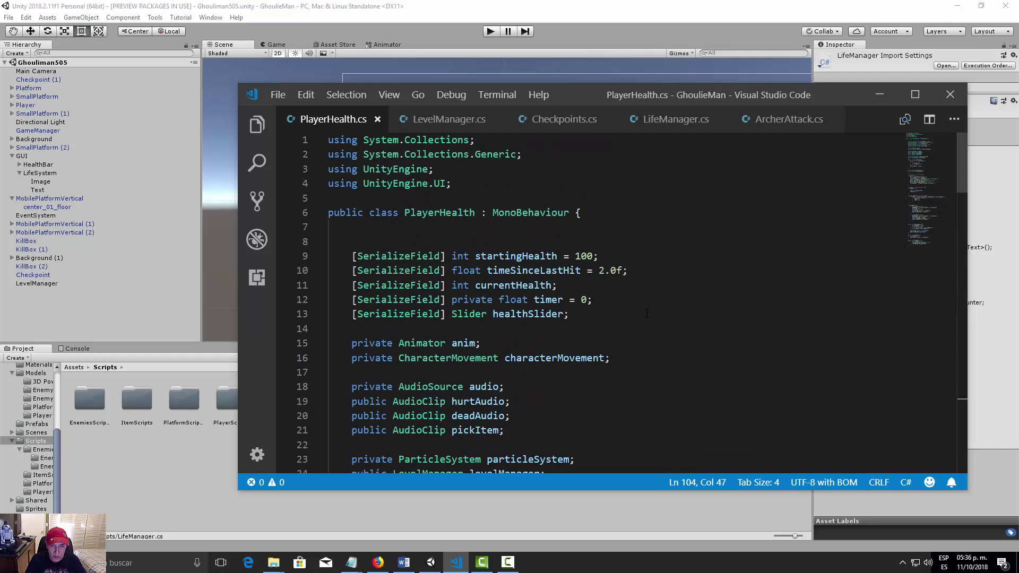
scroll(643, 319, "down", 2)
left_click(577, 397)
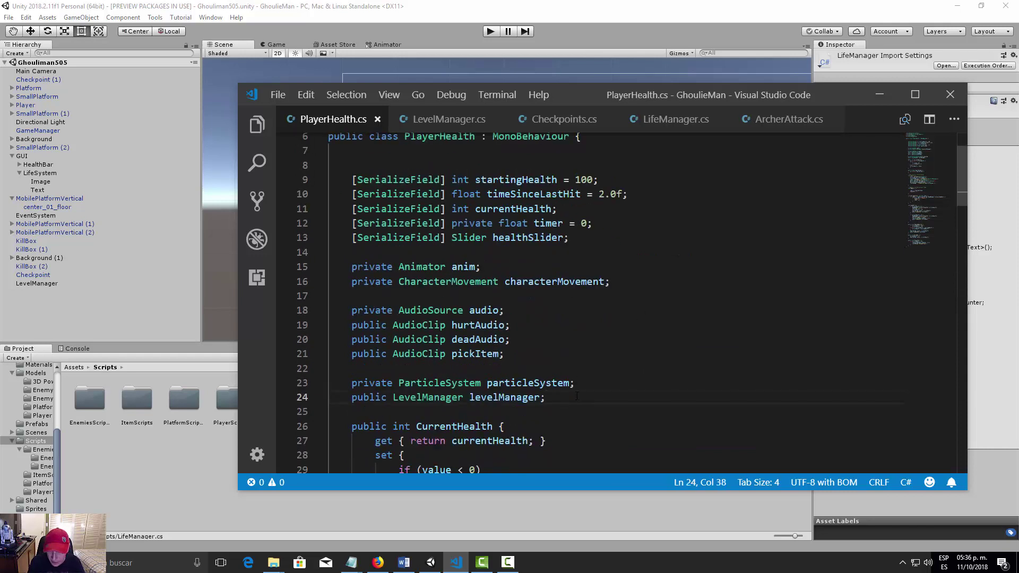
key("Return")
key("Return")
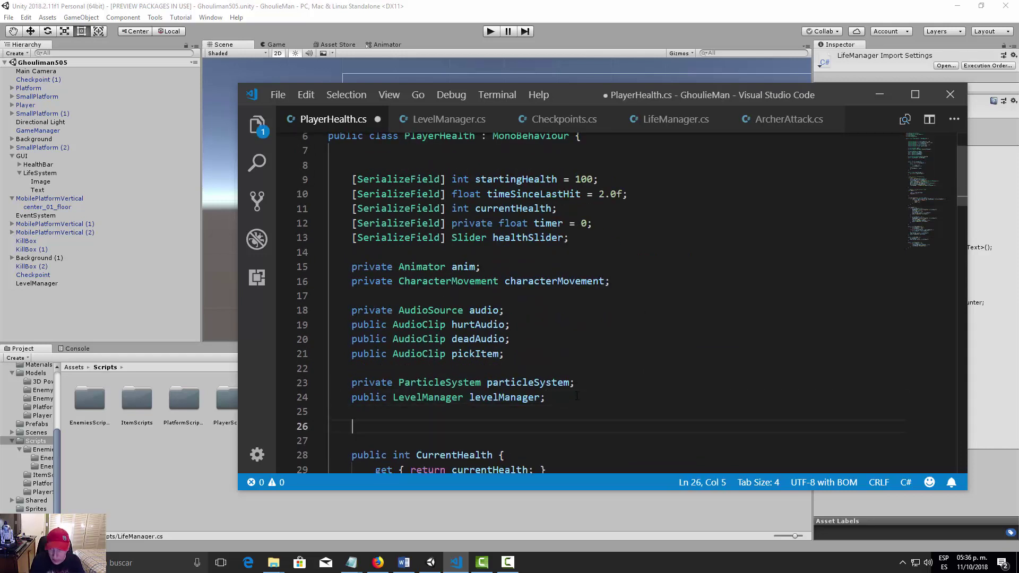
type("pub")
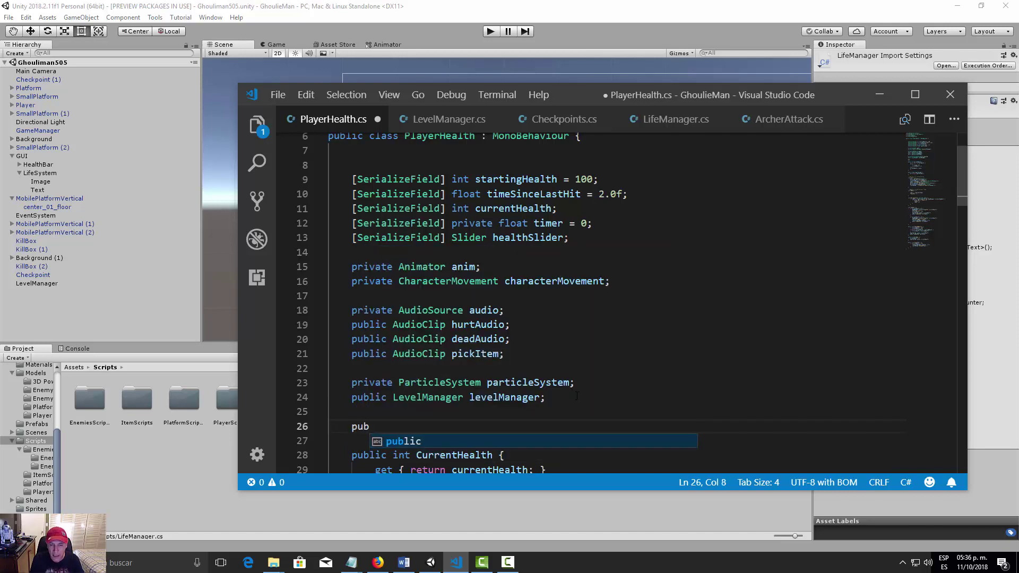
type("lic bool ")
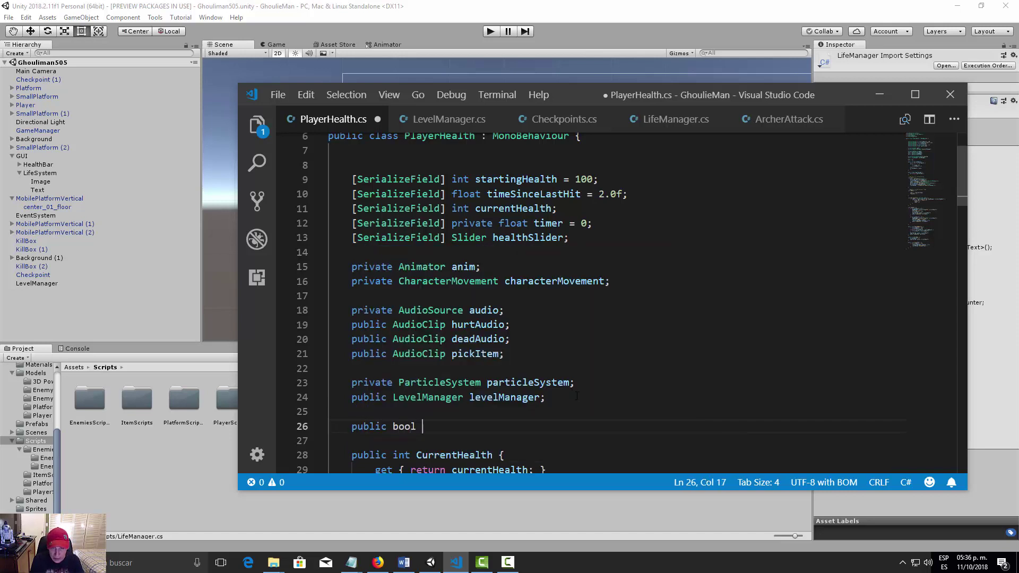
type("isDead")
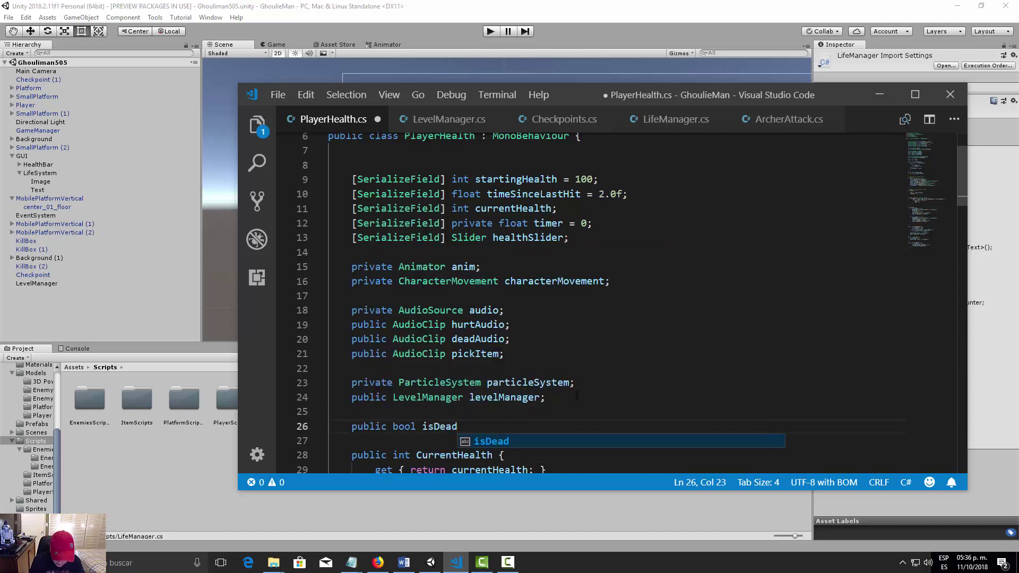
type(";")
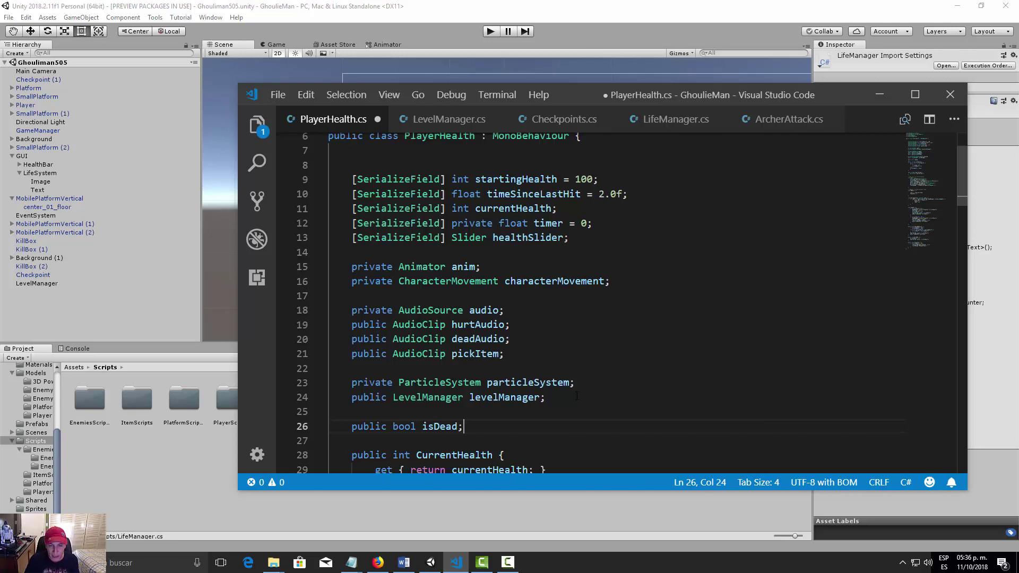
scroll(566, 392, "down", 4)
scroll(582, 363, "down", 3)
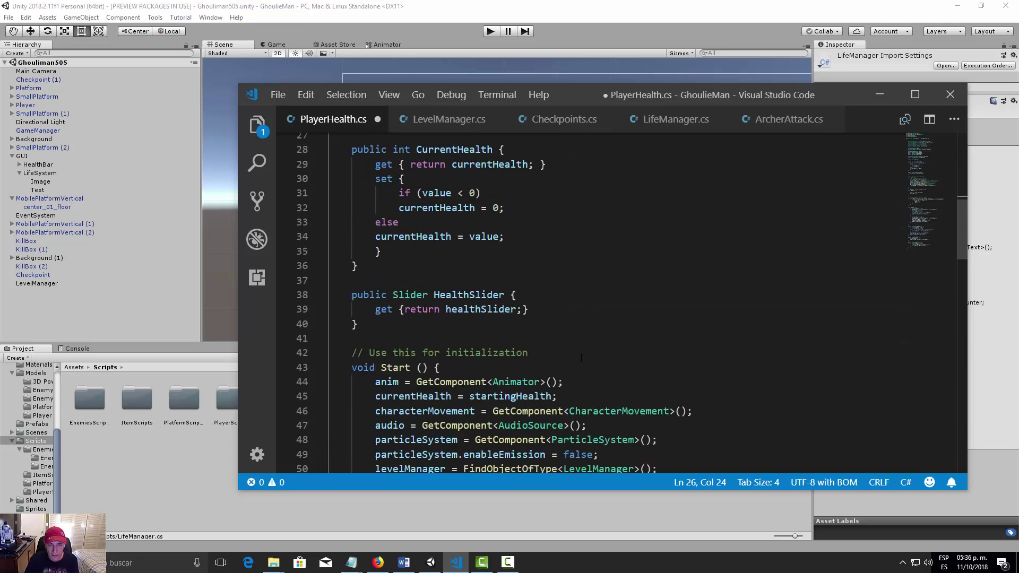
scroll(582, 362, "down", 2)
Step: Add 'isDead = false;' to Start after the LevelManager lookup and save PlayerHealth.cs
left_click(661, 394)
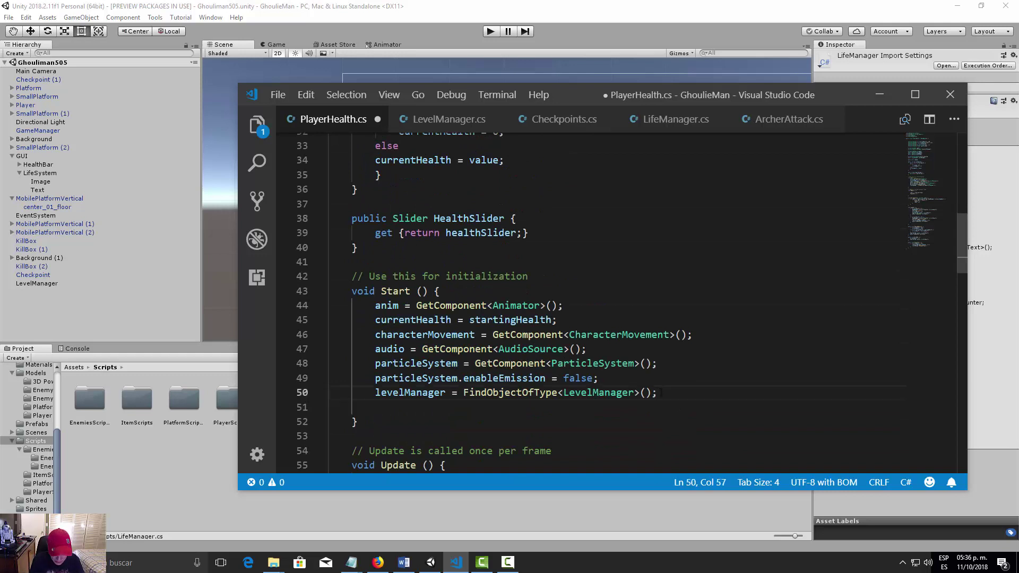
key("Return")
type("isDe")
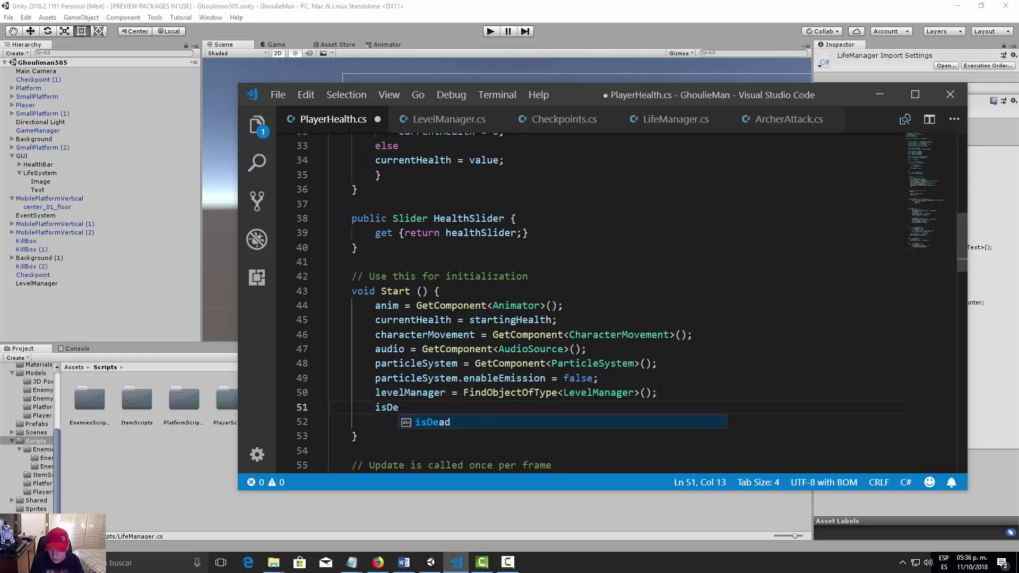
type("ad = f")
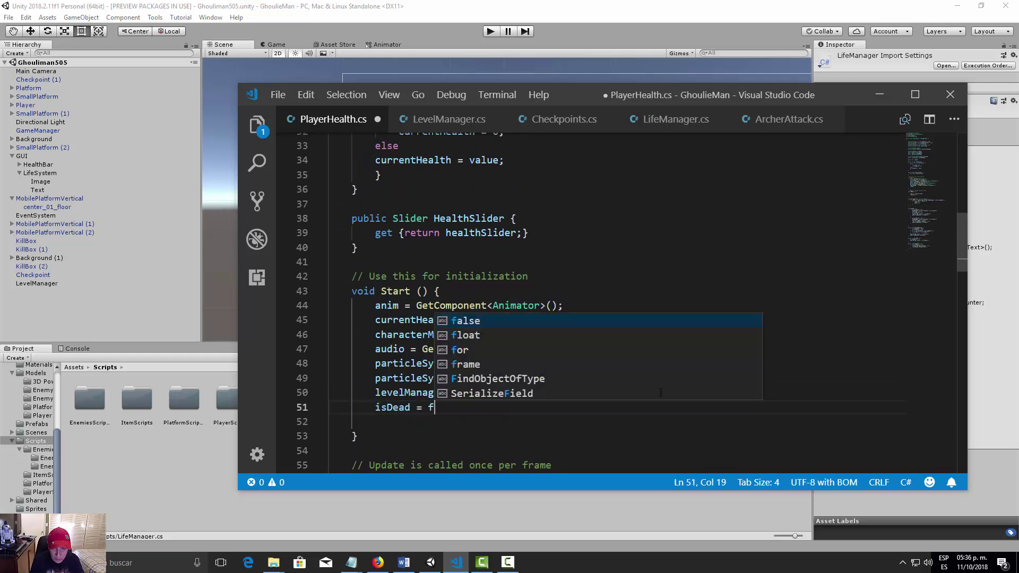
type("alse;")
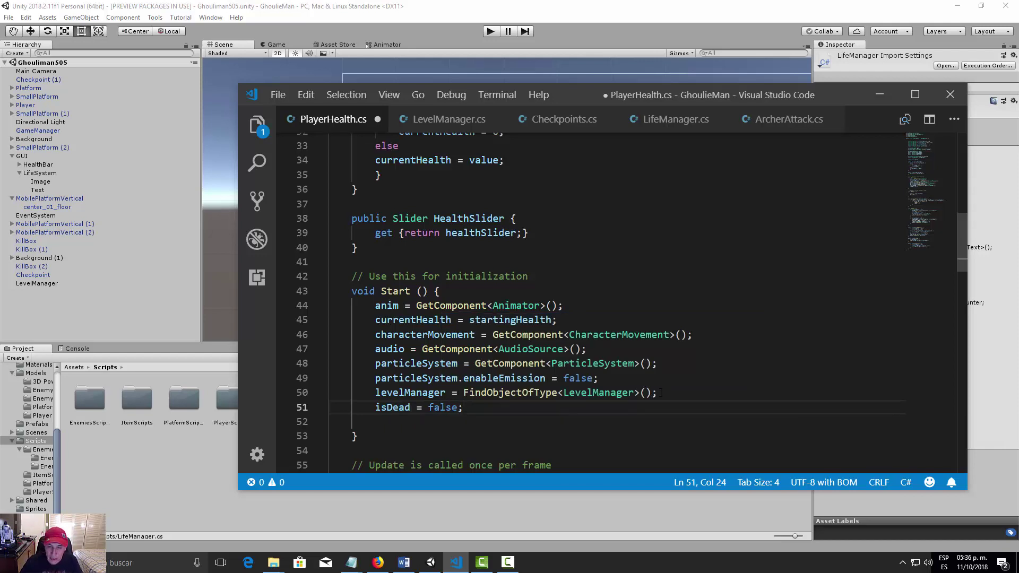
key("ctrl+s")
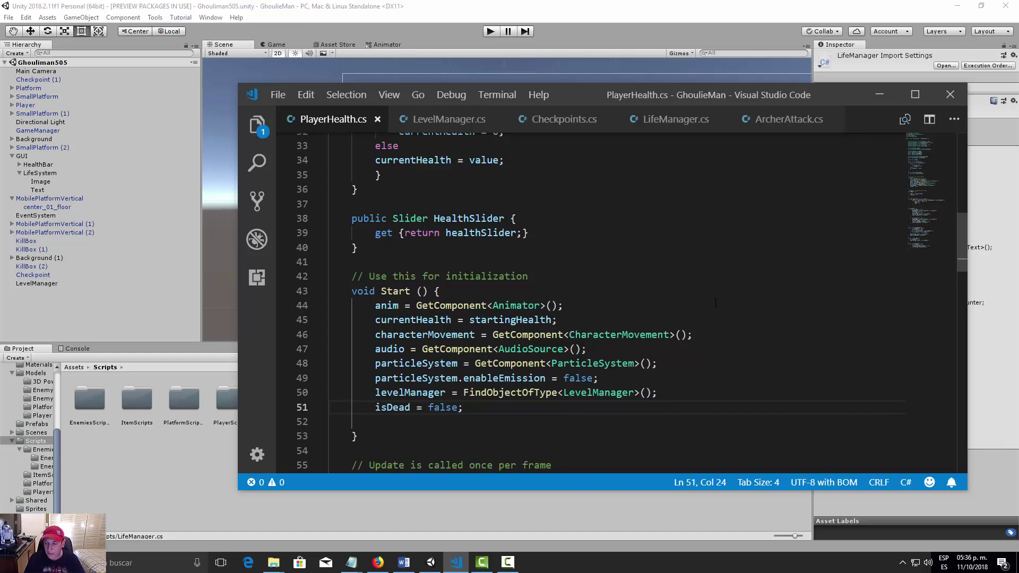